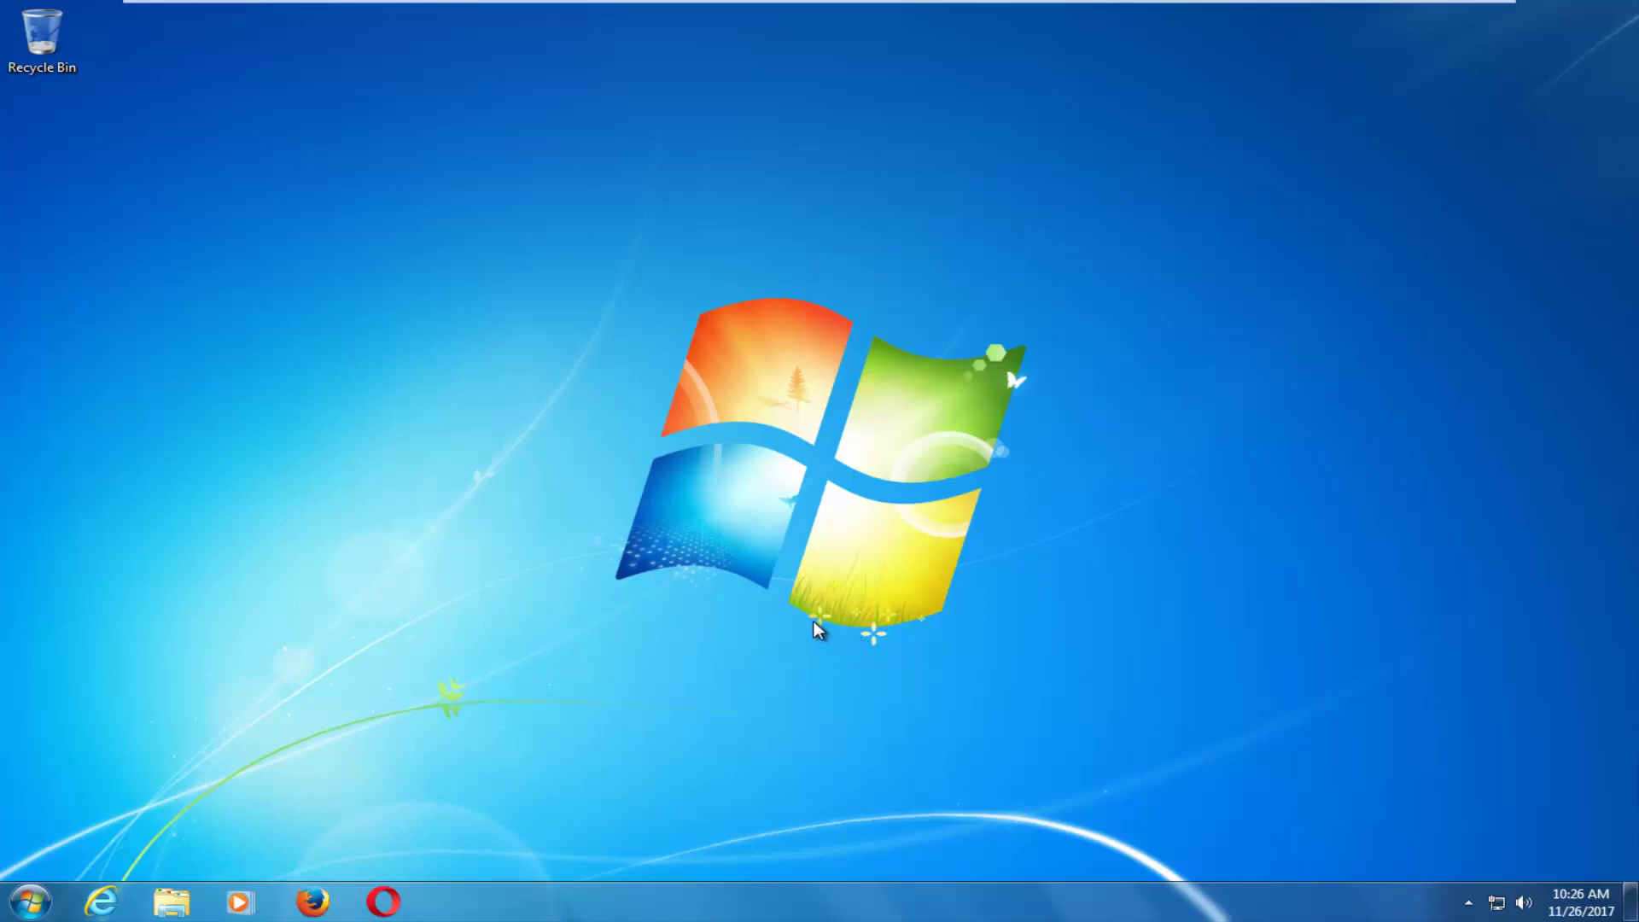
# Search Google in Firefox for 'windows 10 media creation tool' using the suggestion list
pyautogui.click(312, 901)
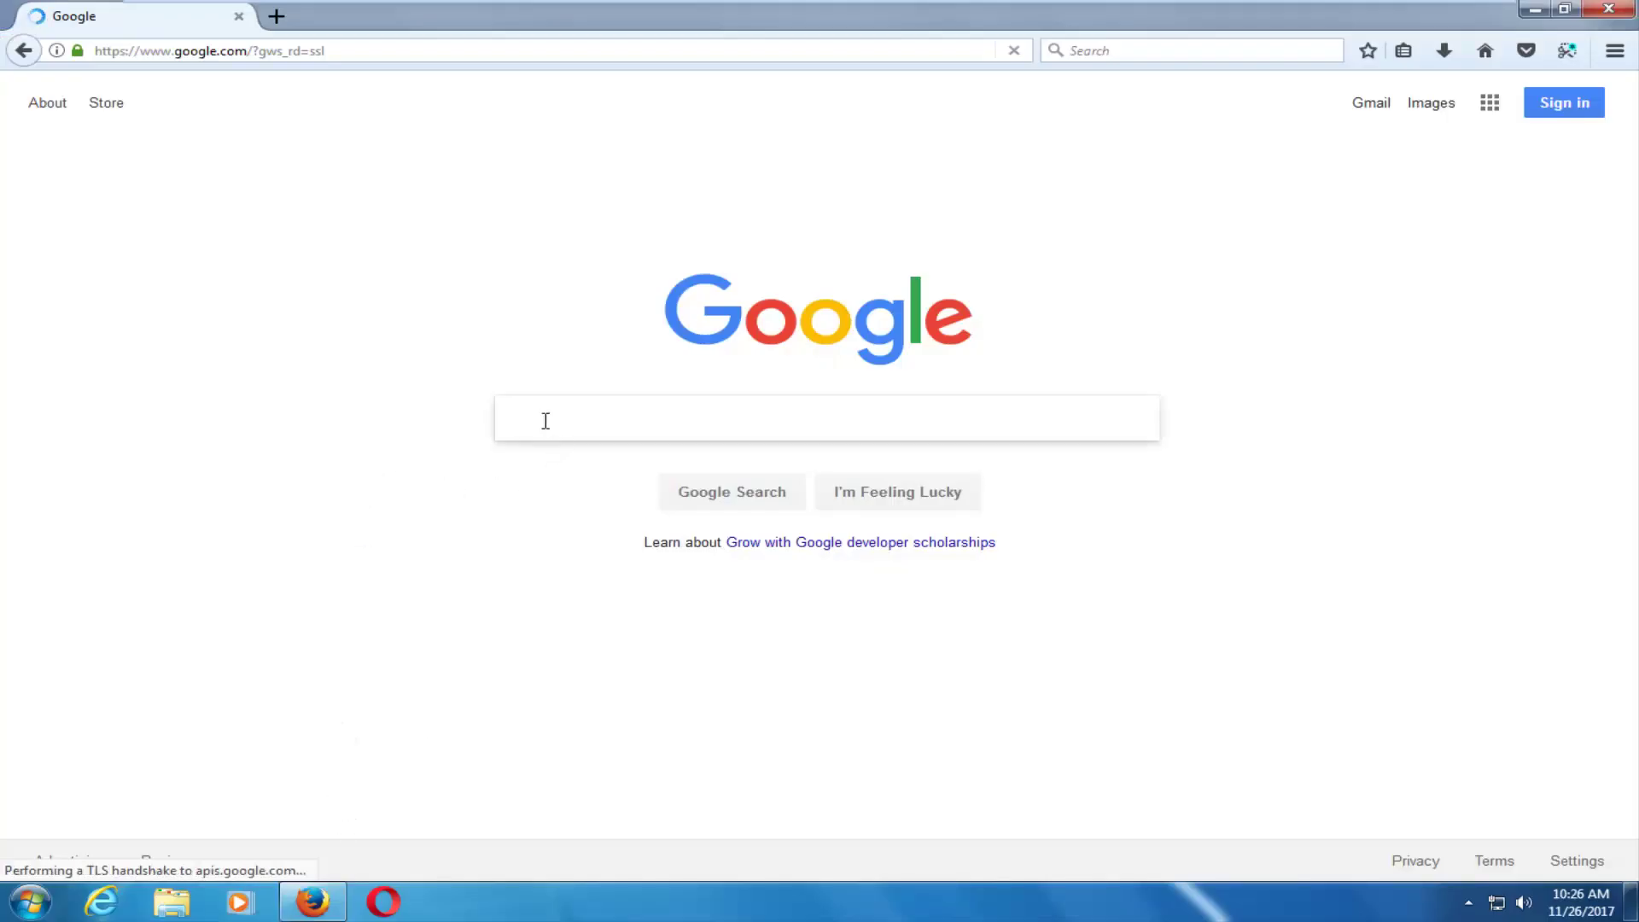
pyautogui.write('windows ')
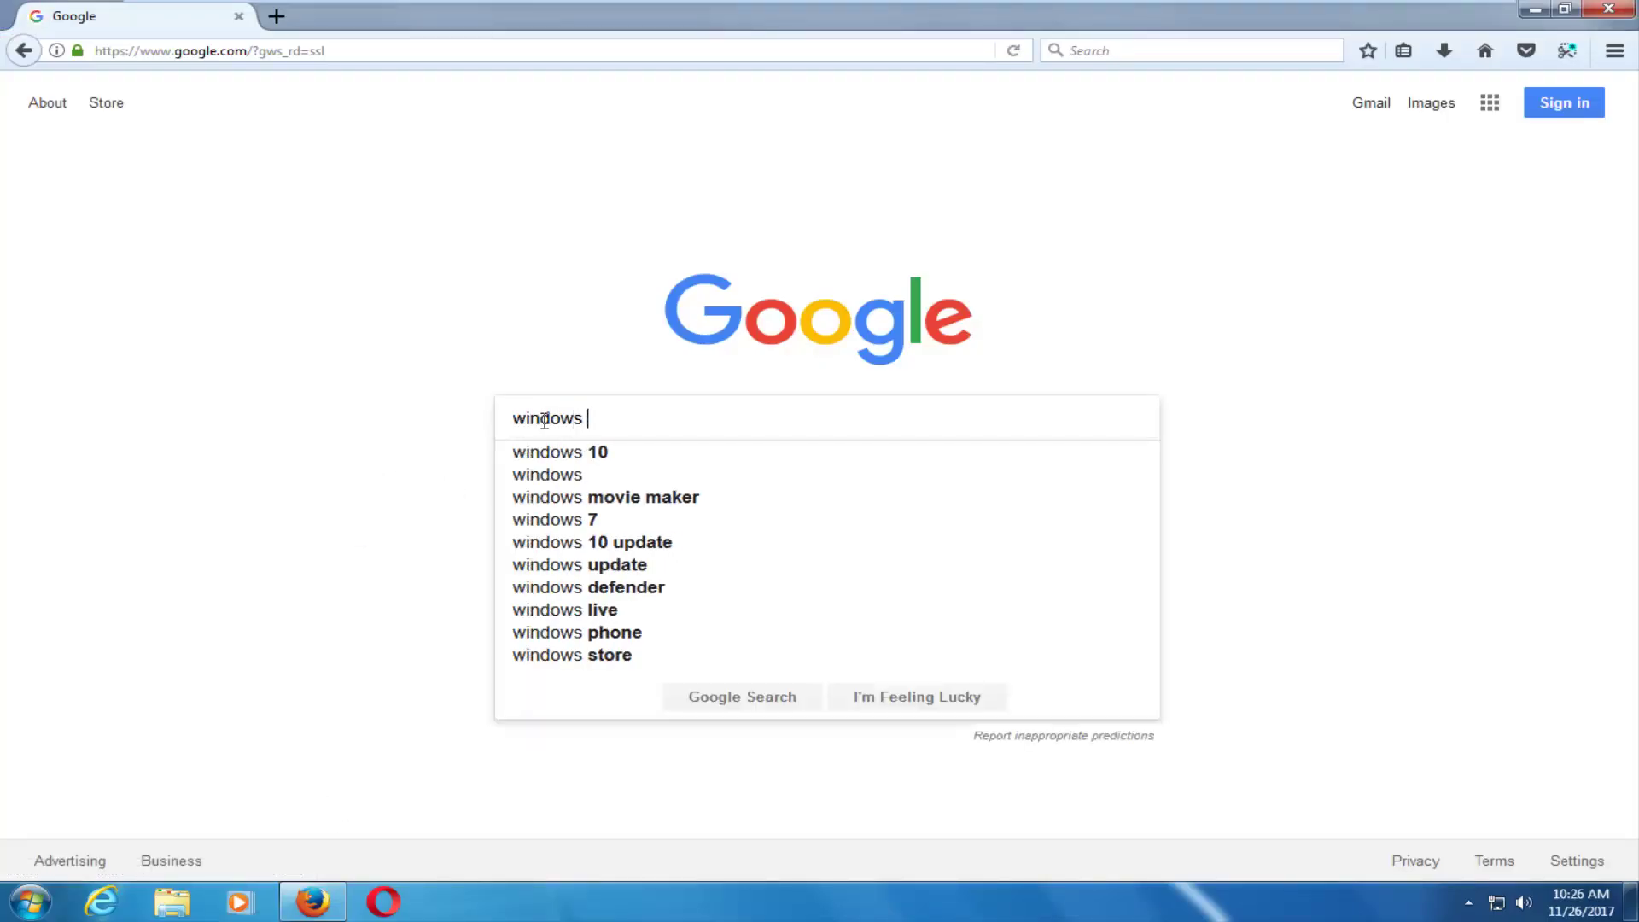
pyautogui.write('10 media')
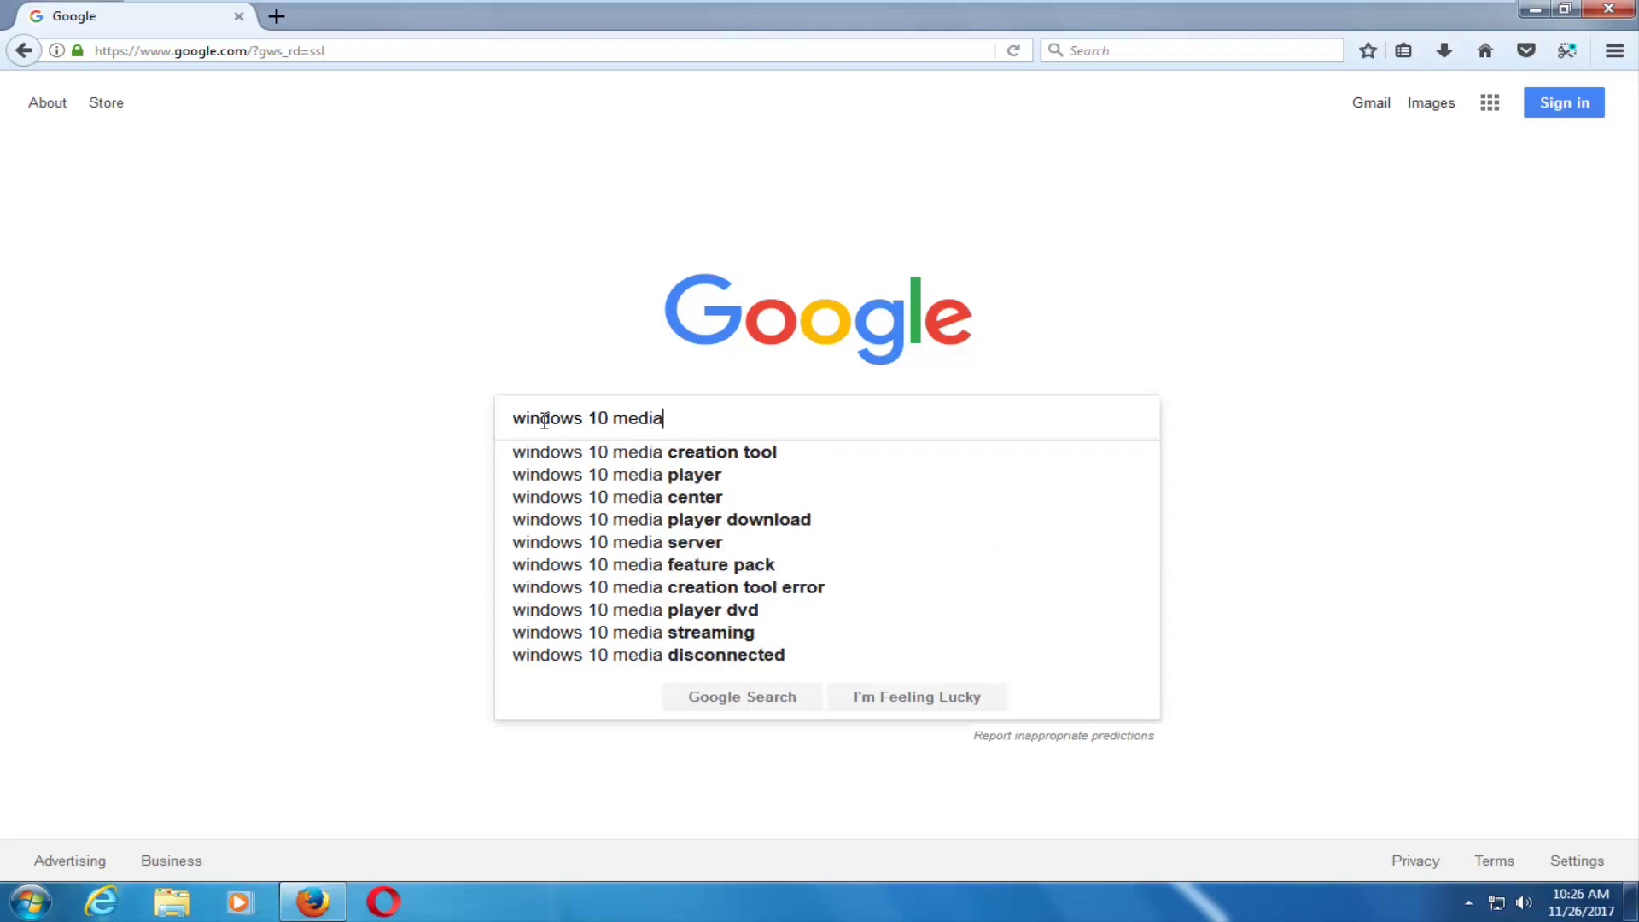
pyautogui.press('Down')
pyautogui.press('Return')
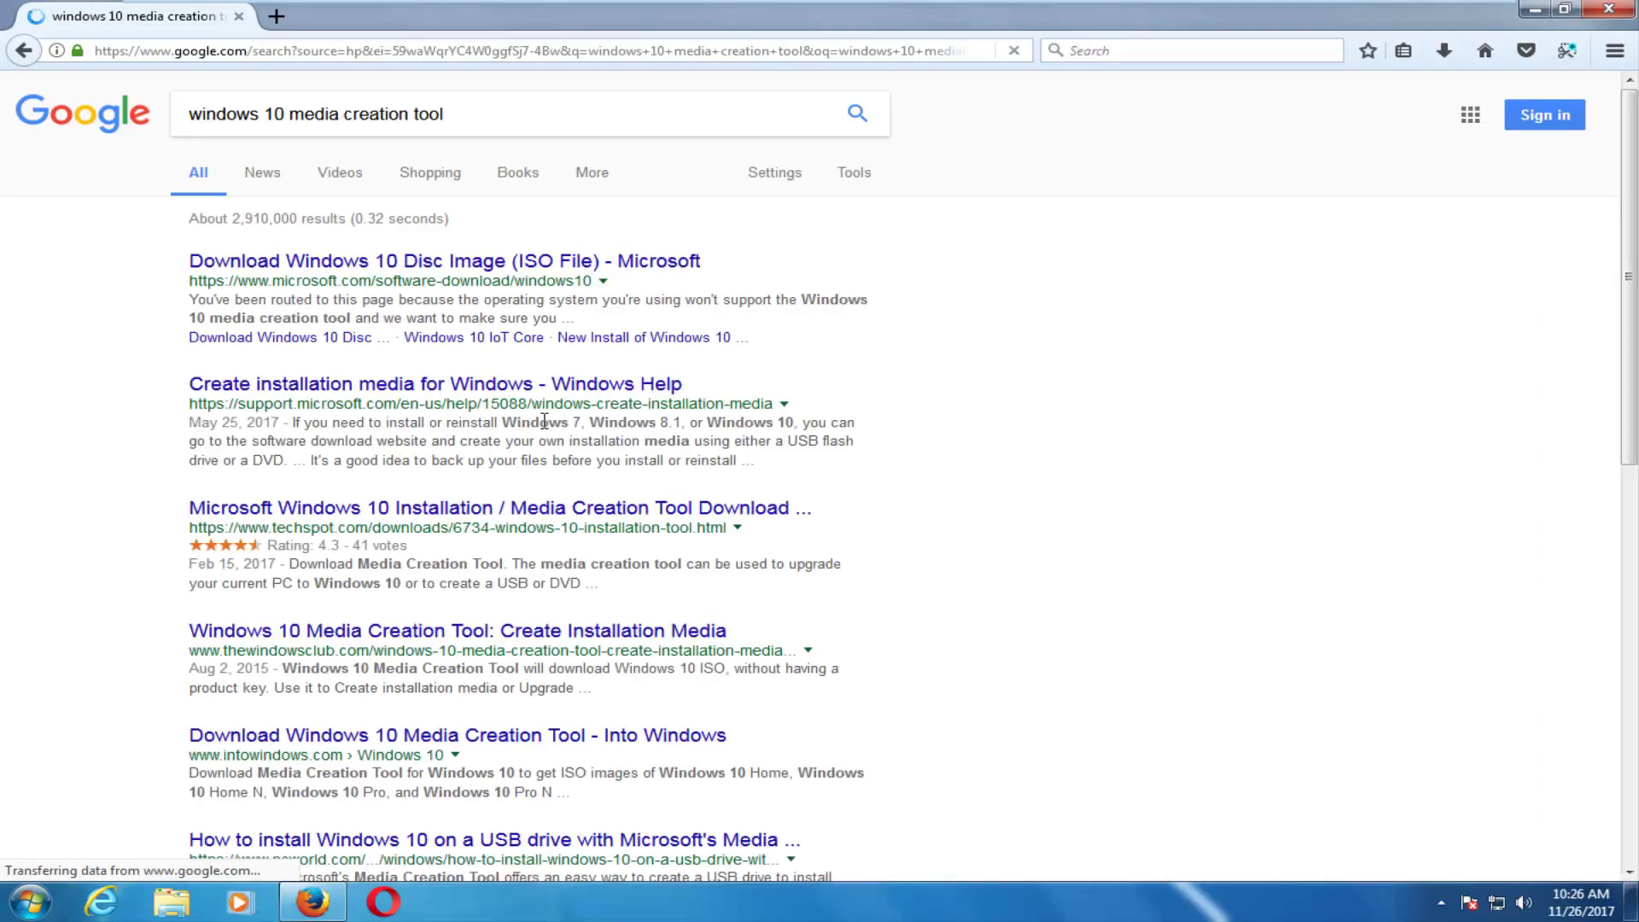
# Save MediaCreationTool.exe from Microsoft's Download Windows 10 page and run it from Firefox downloads
pyautogui.click(470, 263)
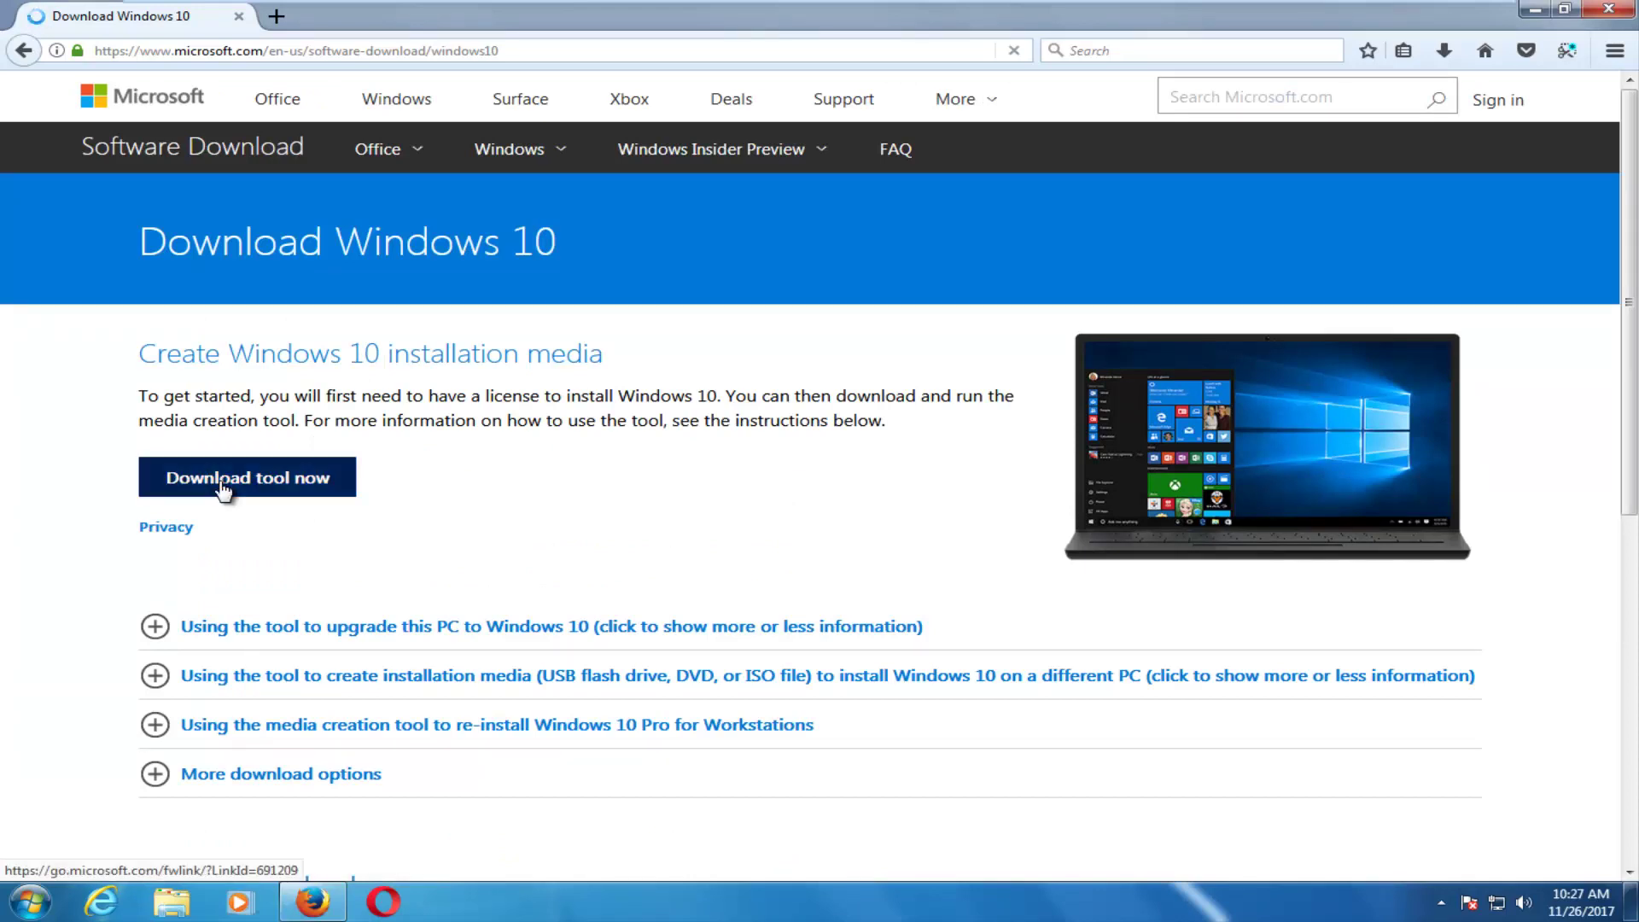
pyautogui.click(223, 488)
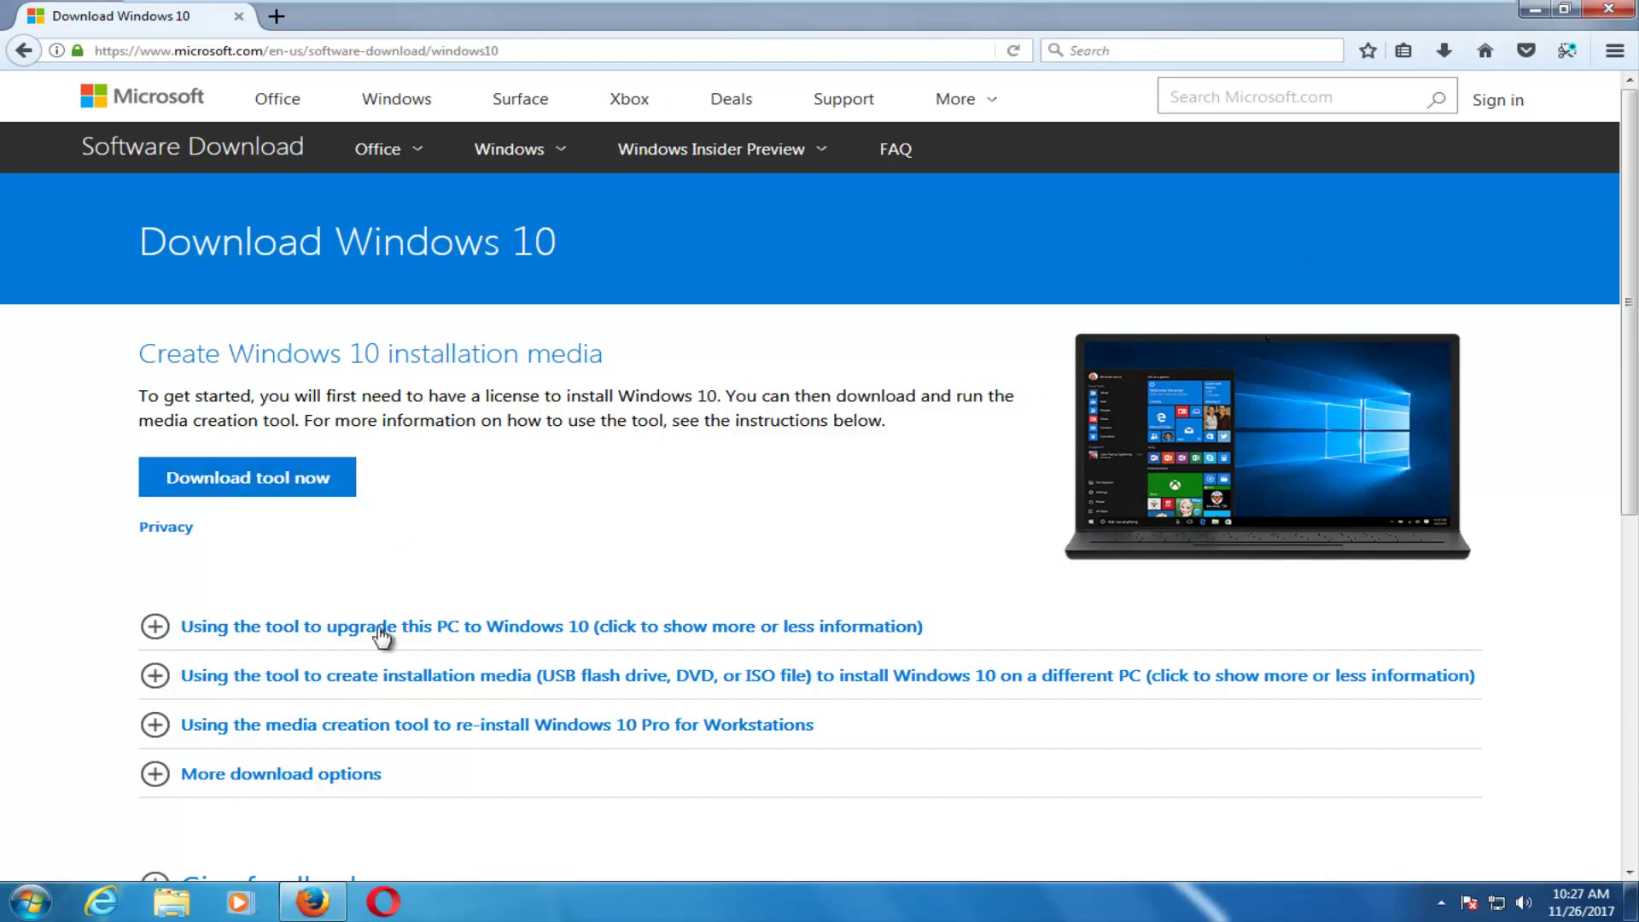
pyautogui.click(223, 485)
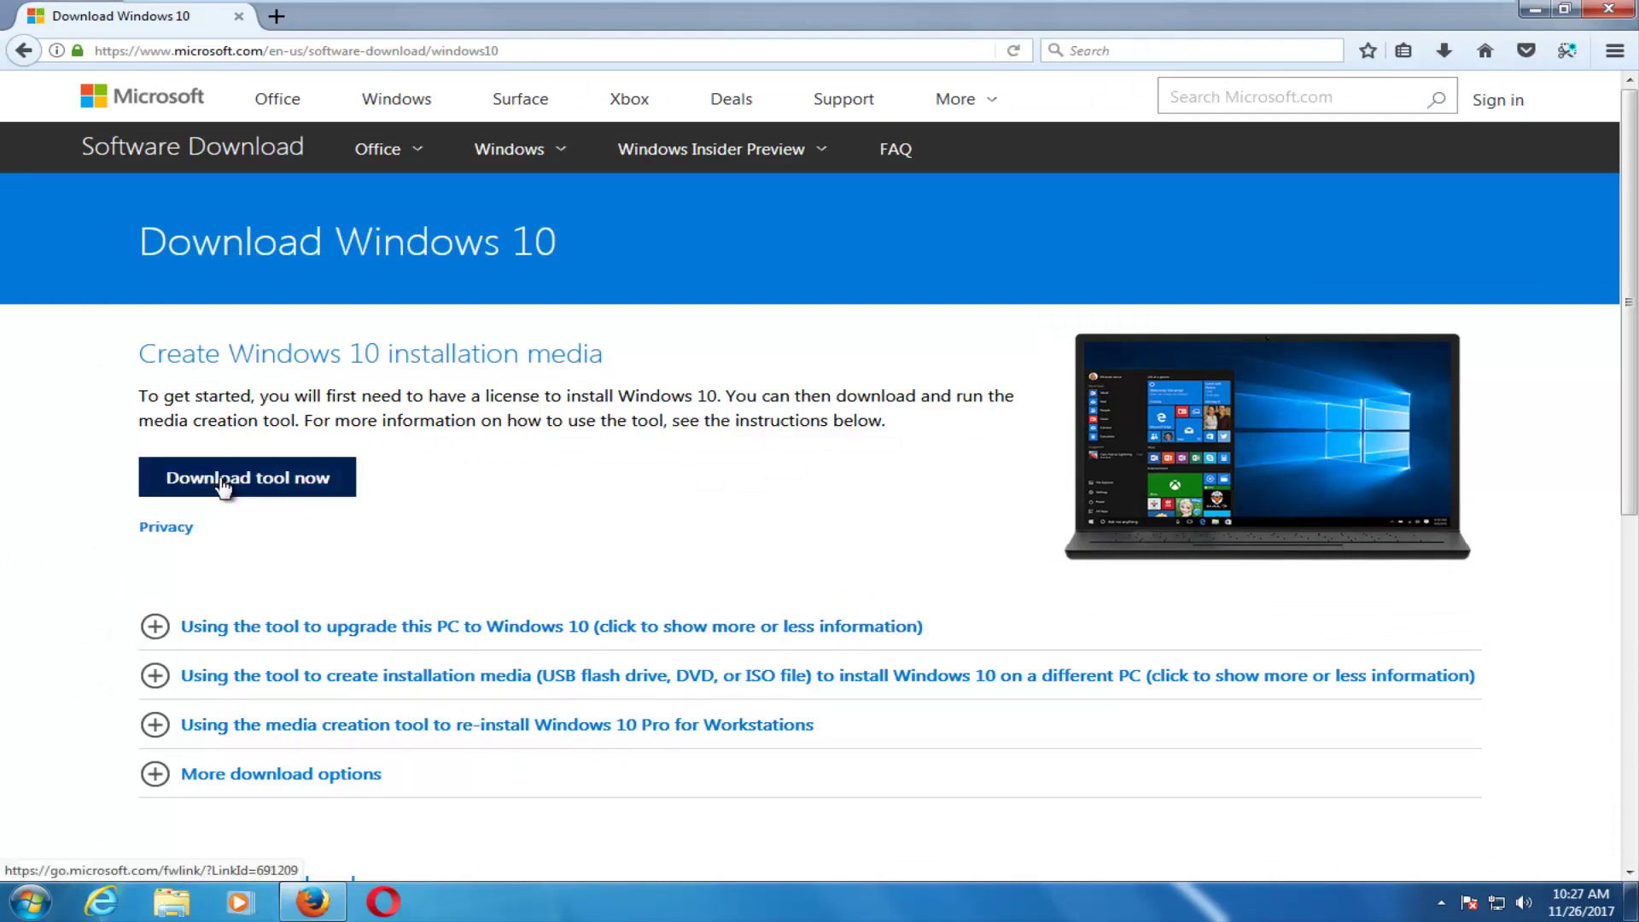
pyautogui.click(905, 512)
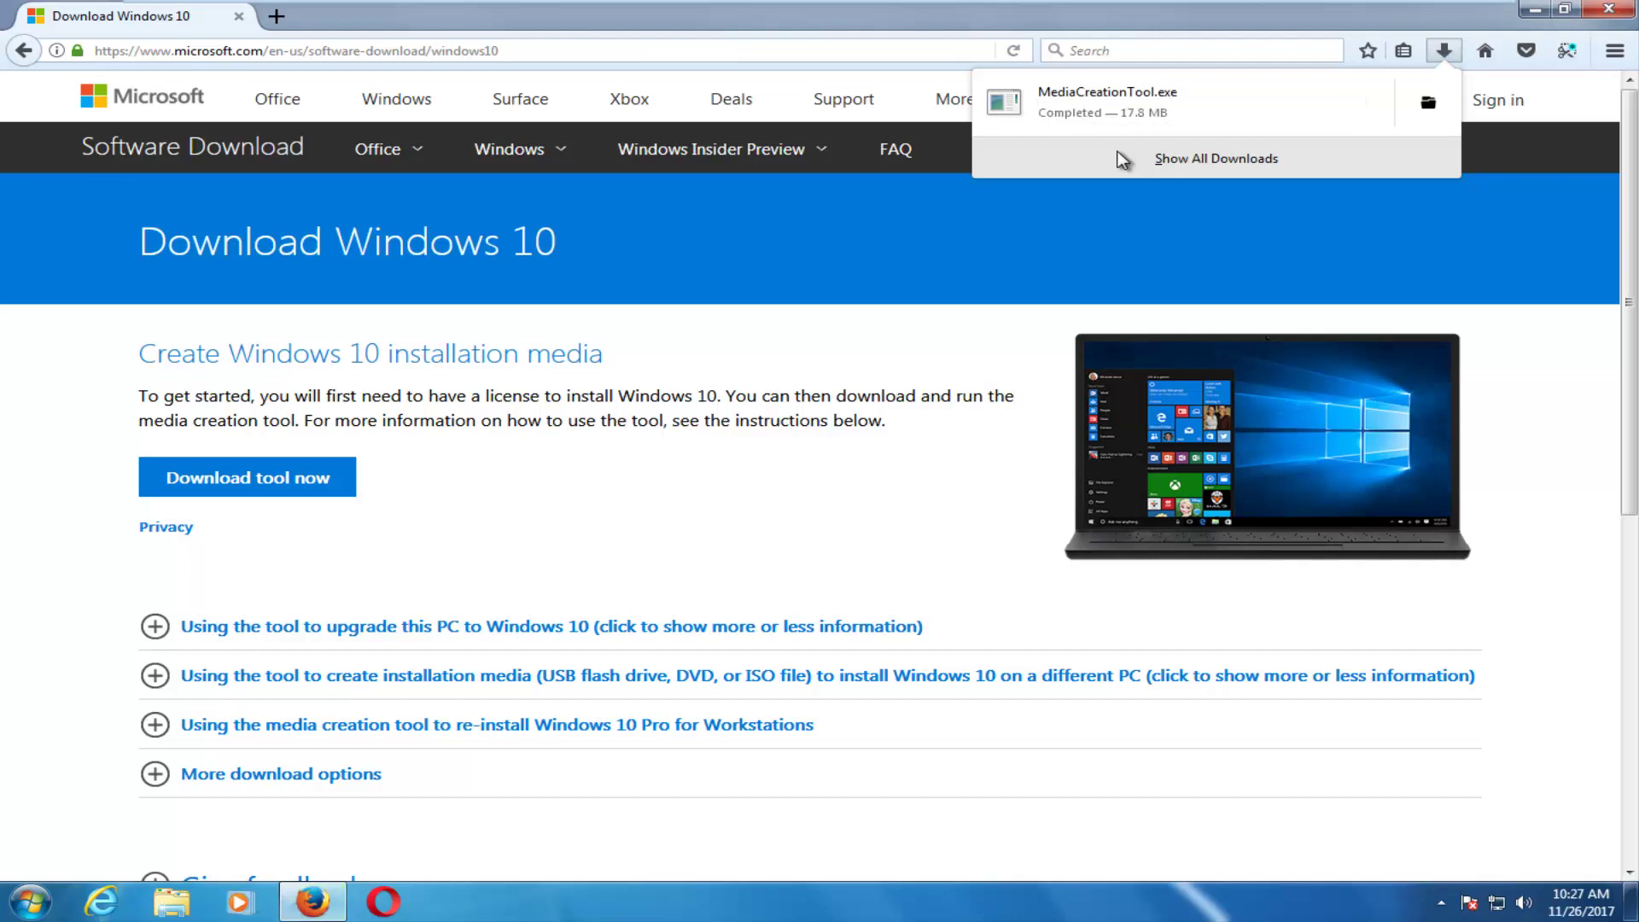
pyautogui.click(1106, 105)
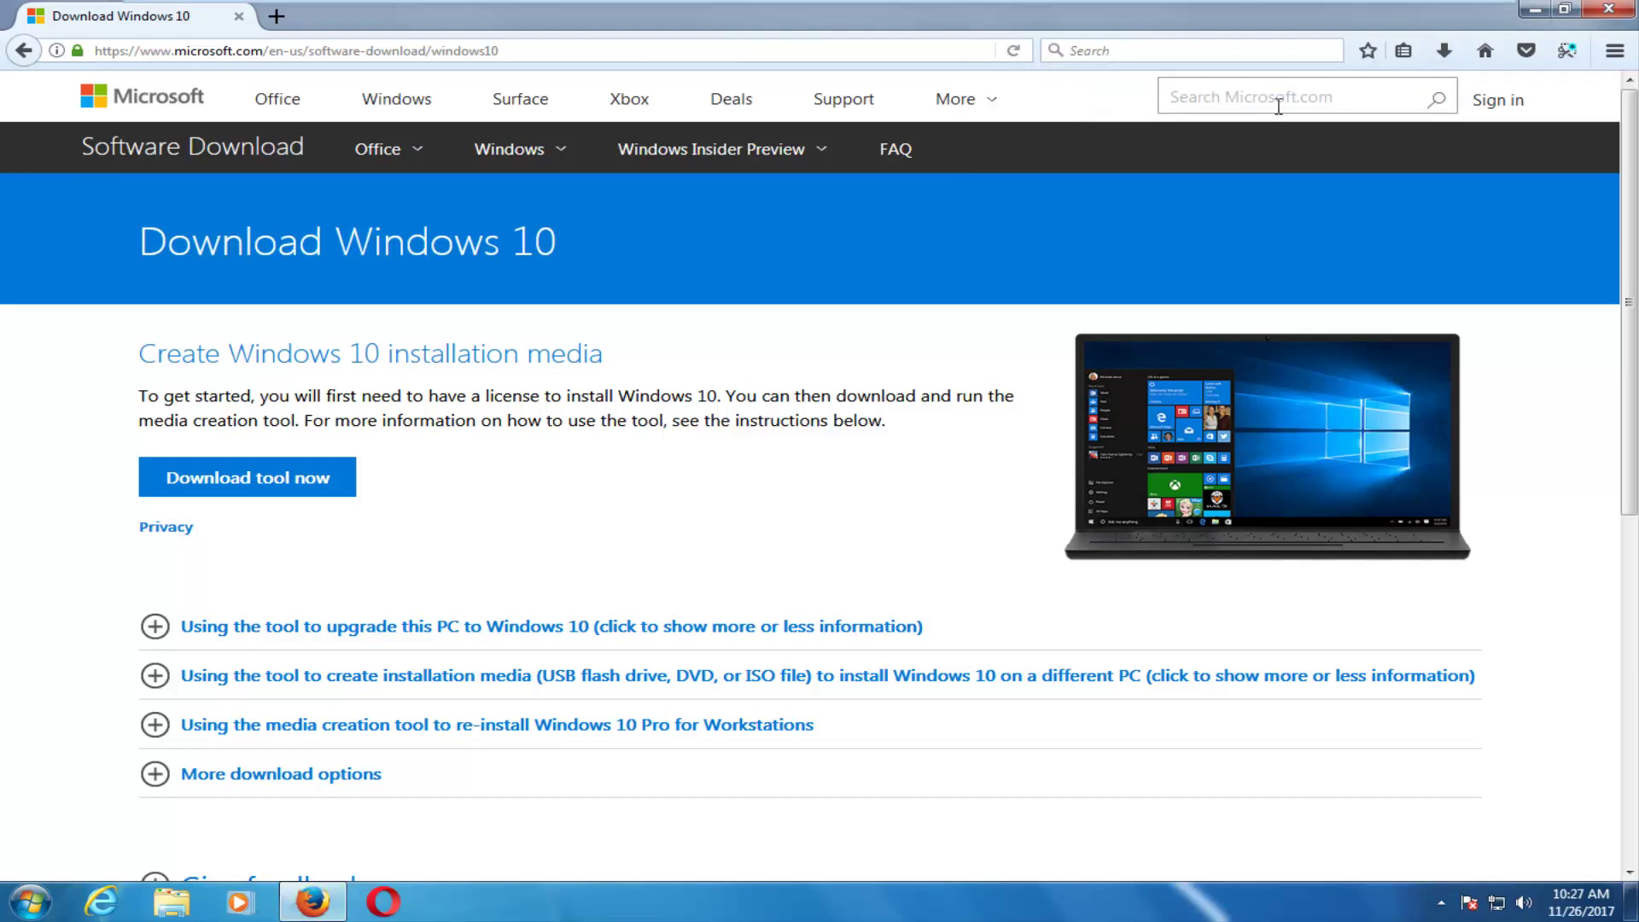
# Minimize Firefox and approve the User Account Control prompt for the media creation tool
pyautogui.click(1535, 10)
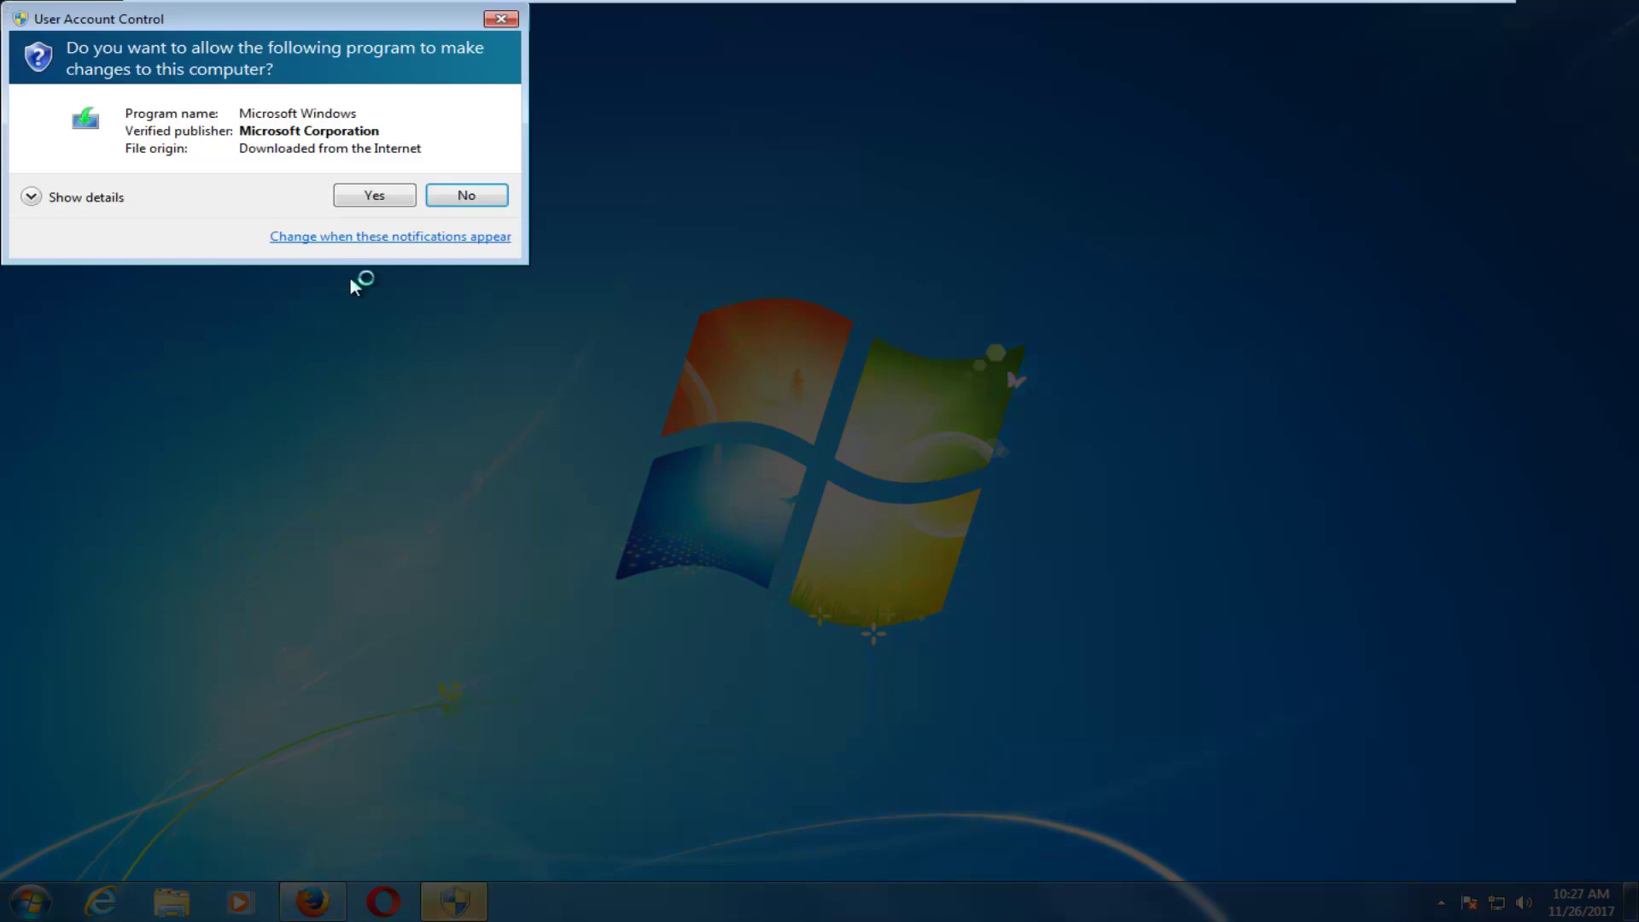
pyautogui.moveTo(340, 28); pyautogui.dragTo(867, 331)
pyautogui.click(908, 489)
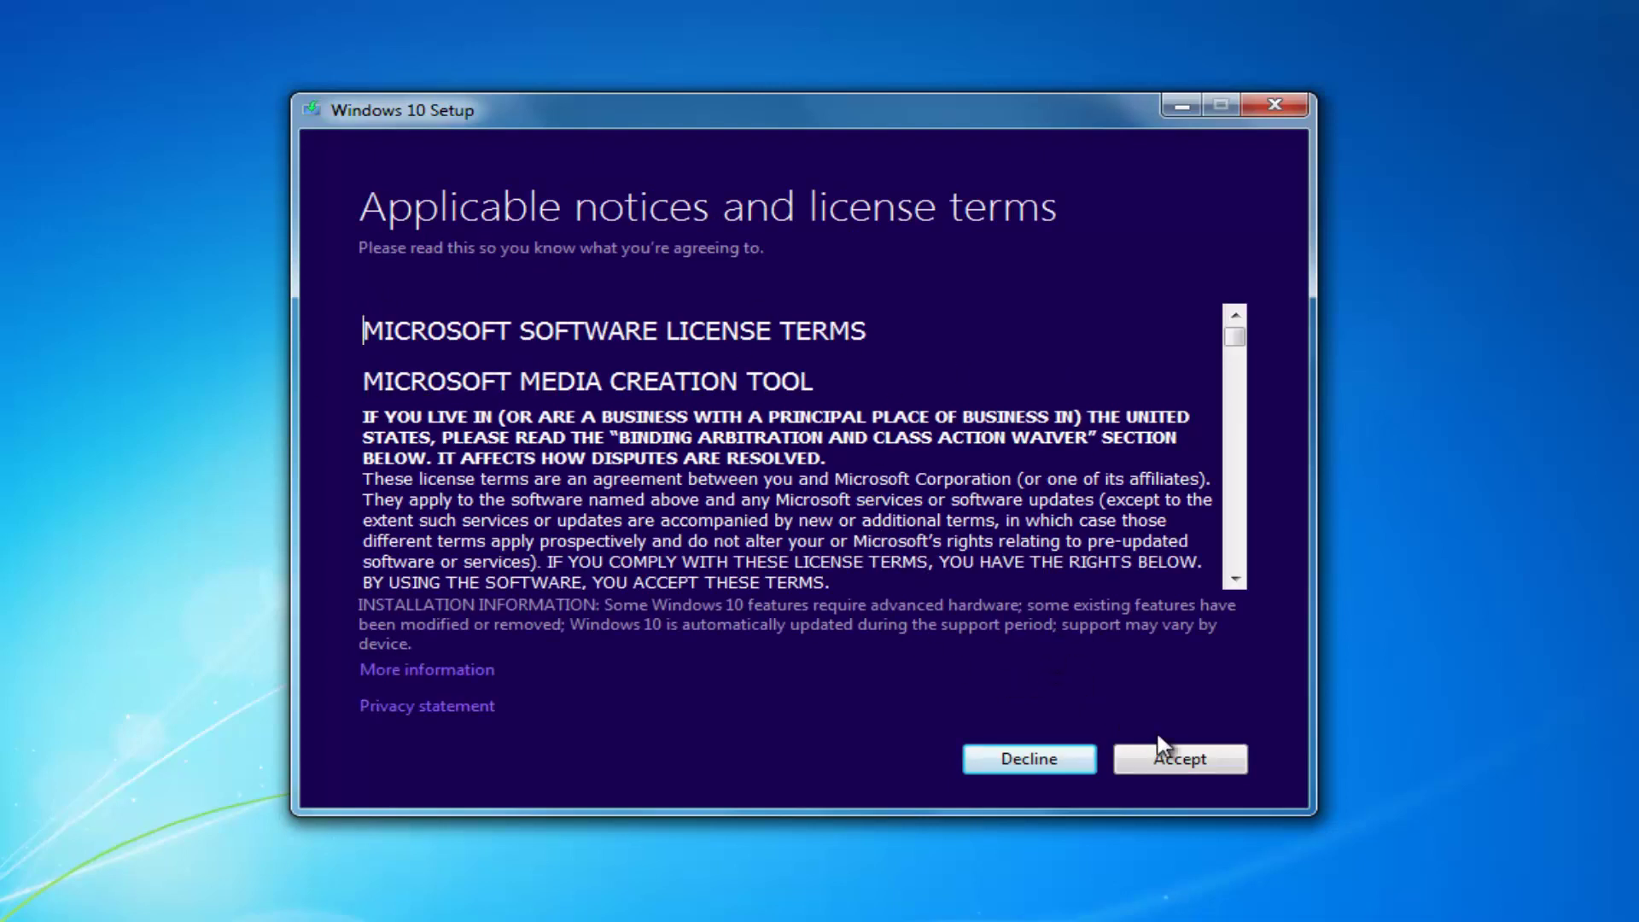
# Accept the Windows 10 license and pick 'Create installation media for another PC'
pyautogui.click(1172, 761)
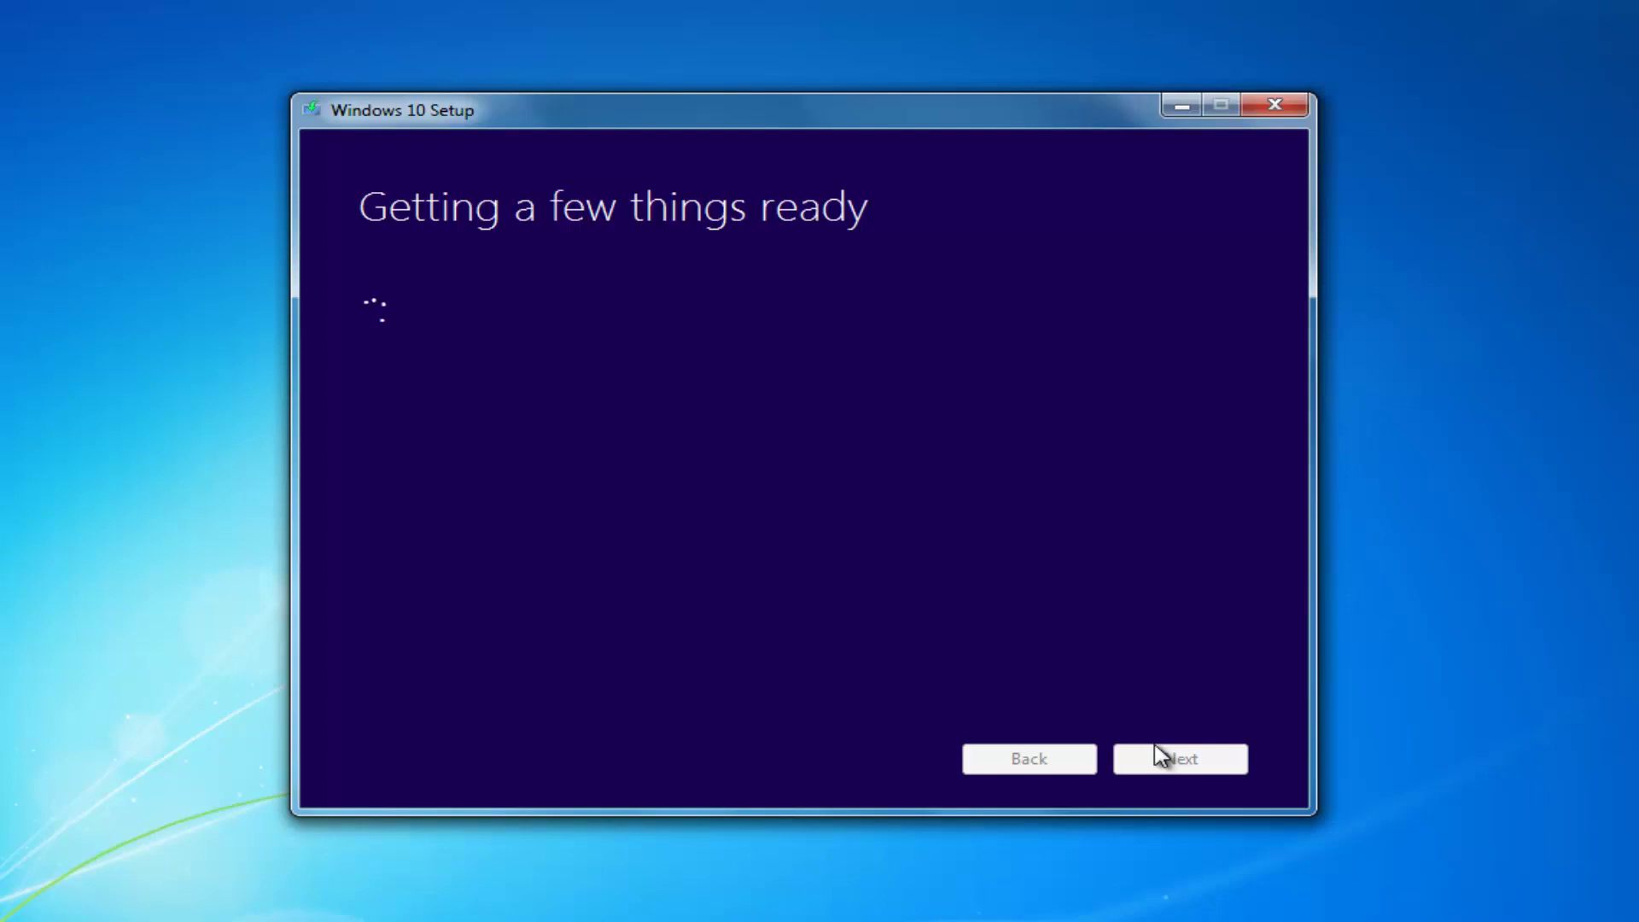
pyautogui.click(471, 346)
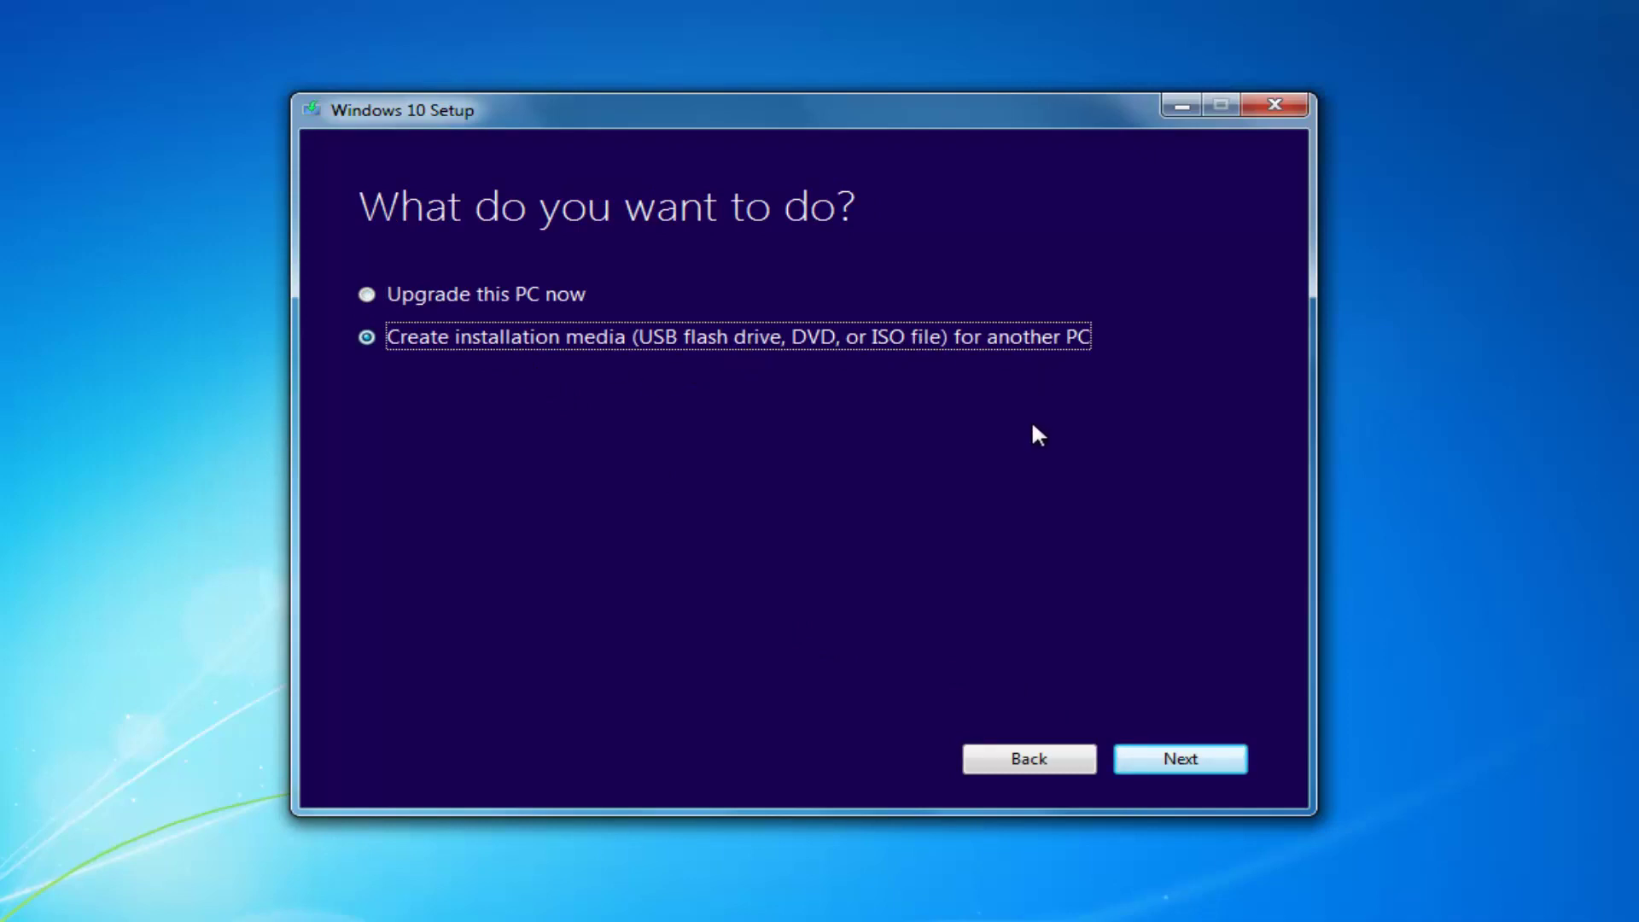
# Review the recommended options and keep English (United States), Windows 10, 32-bit (x86)
pyautogui.click(1153, 758)
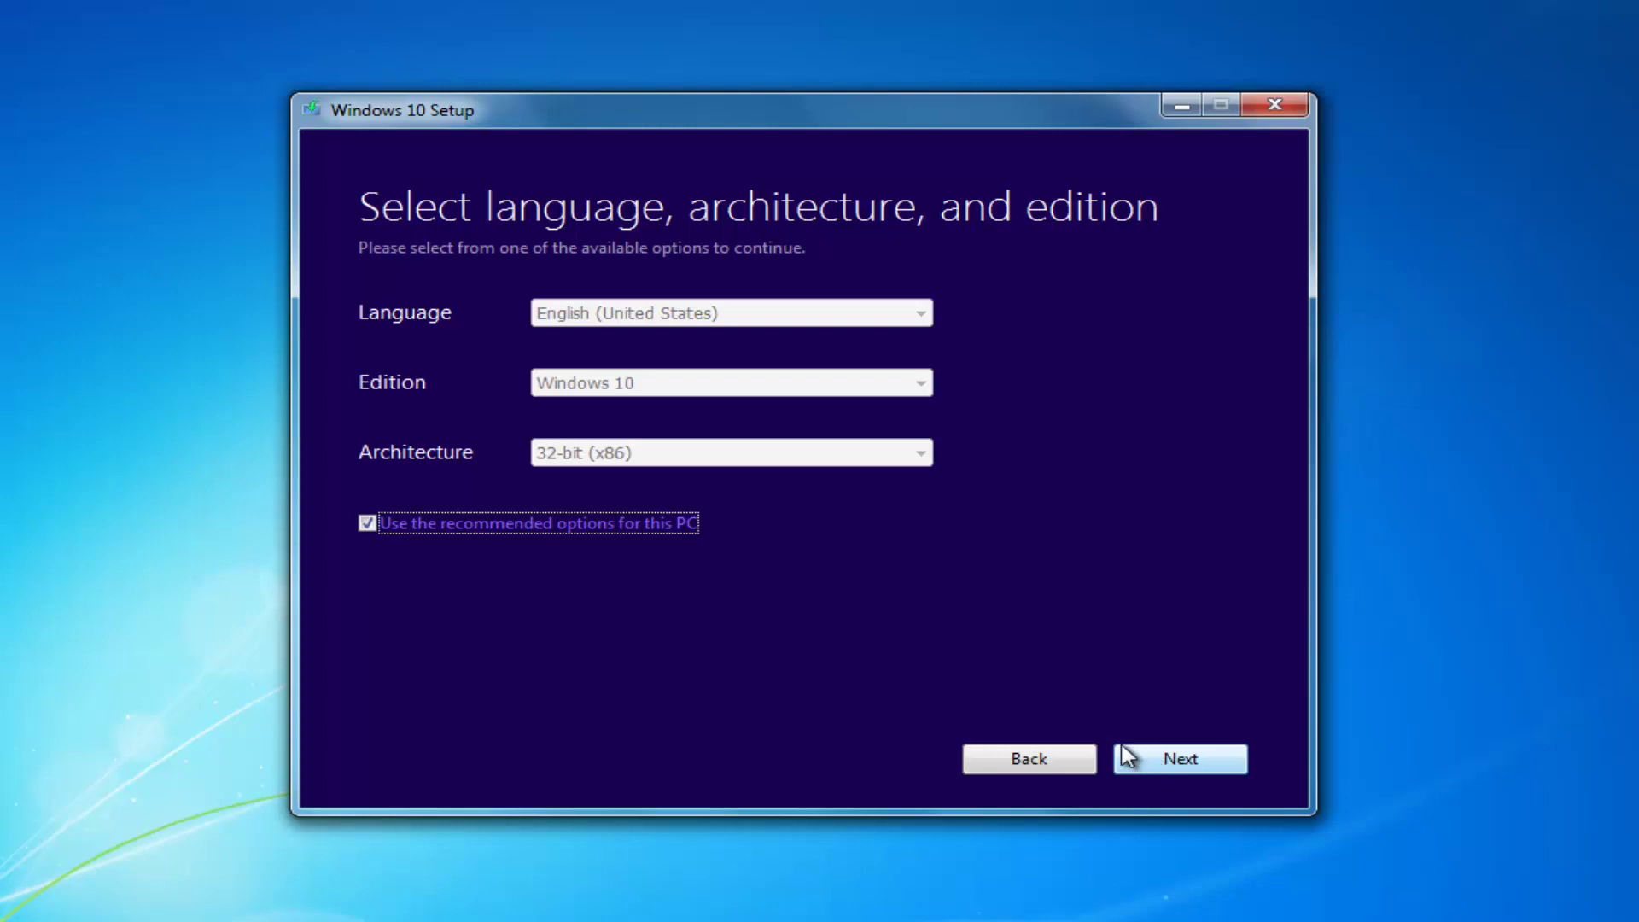
pyautogui.click(364, 524)
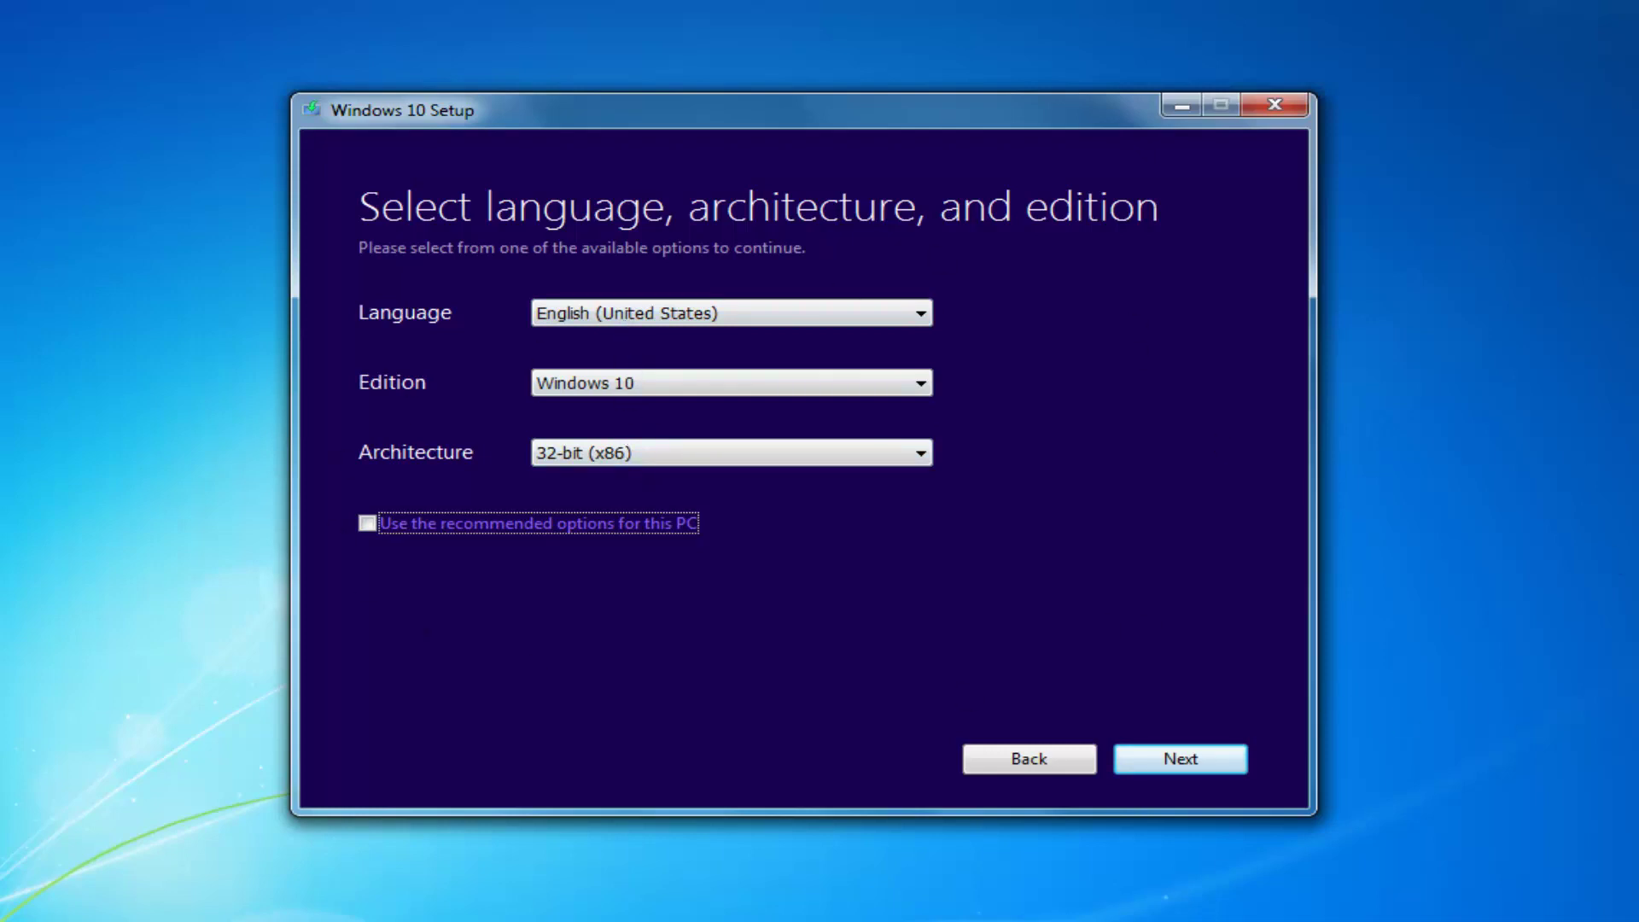
pyautogui.click(109, 383)
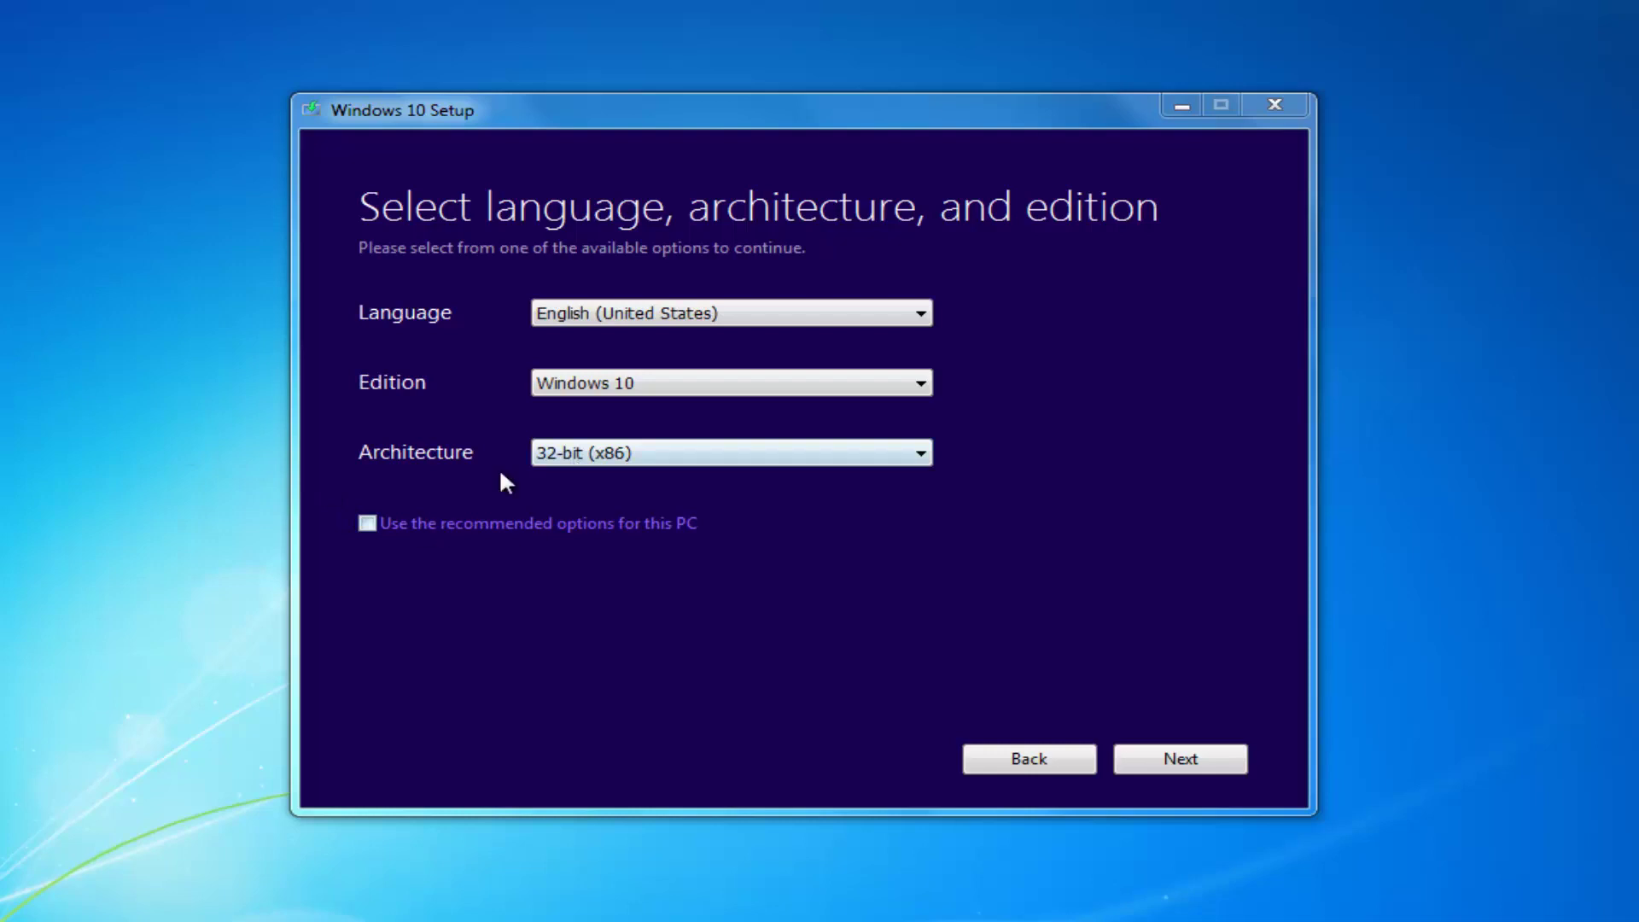
pyautogui.click(374, 521)
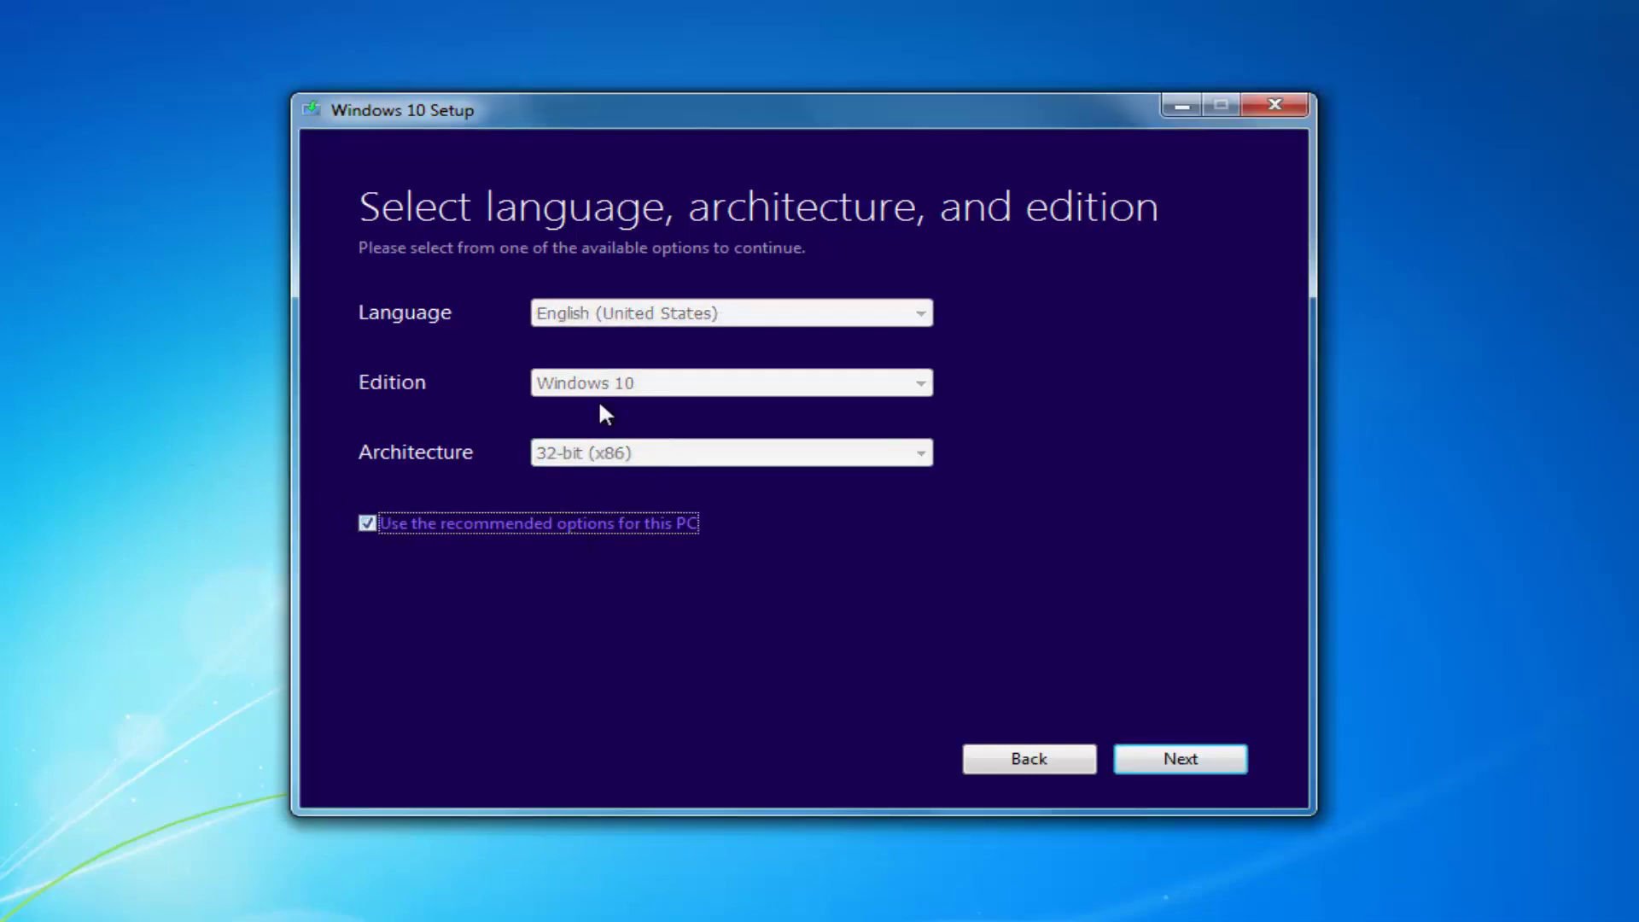
pyautogui.click(366, 524)
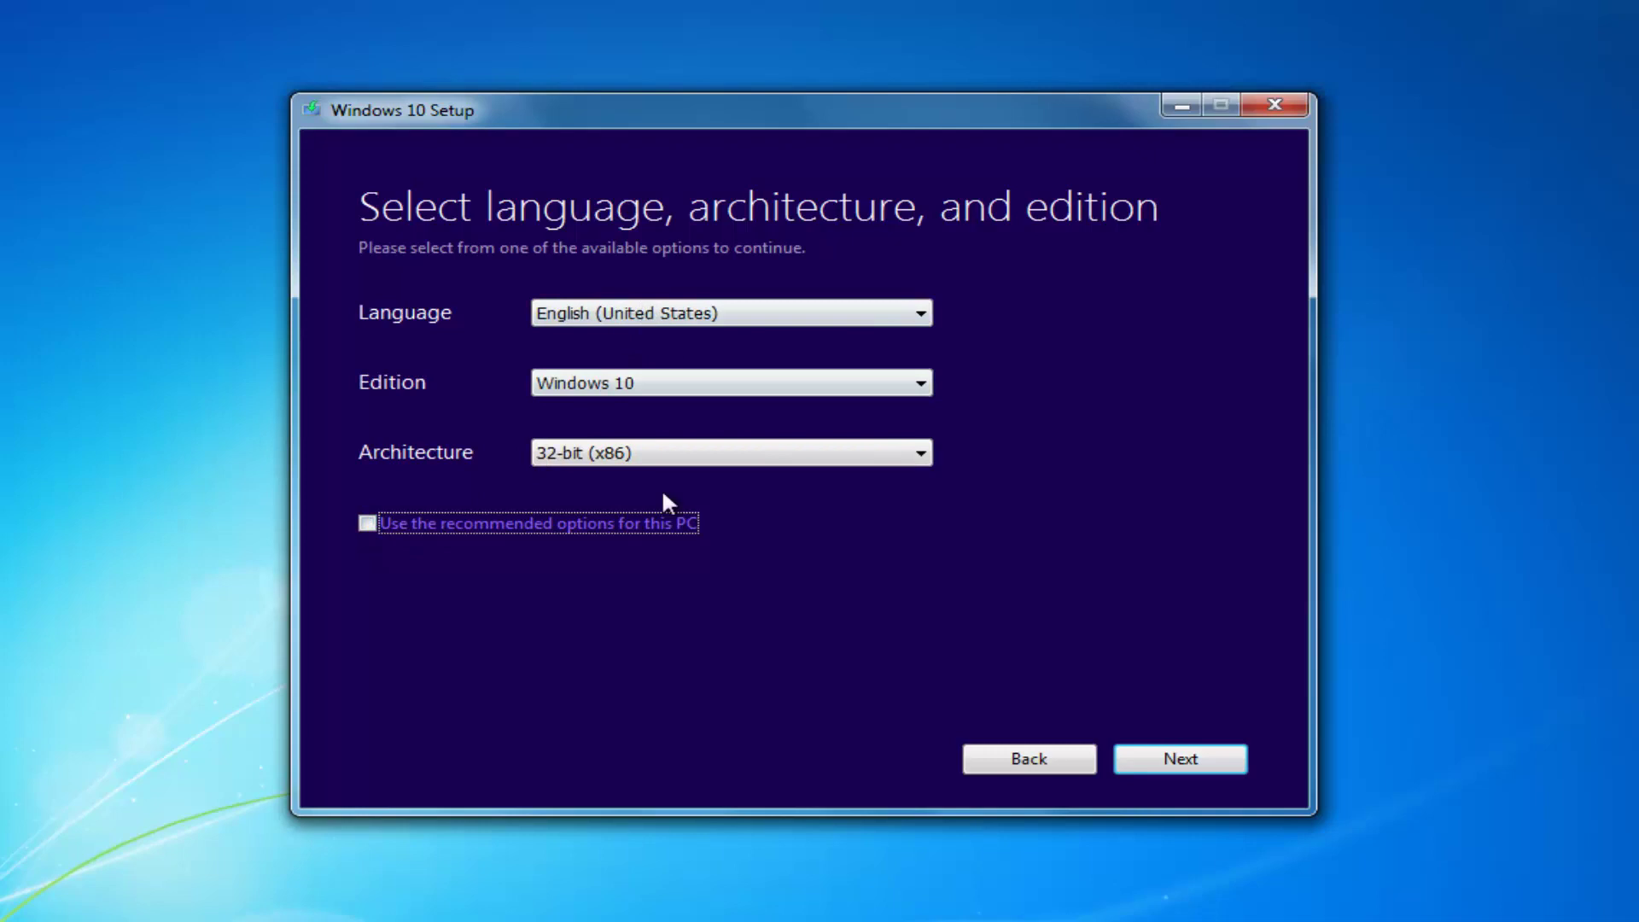
pyautogui.click(1184, 759)
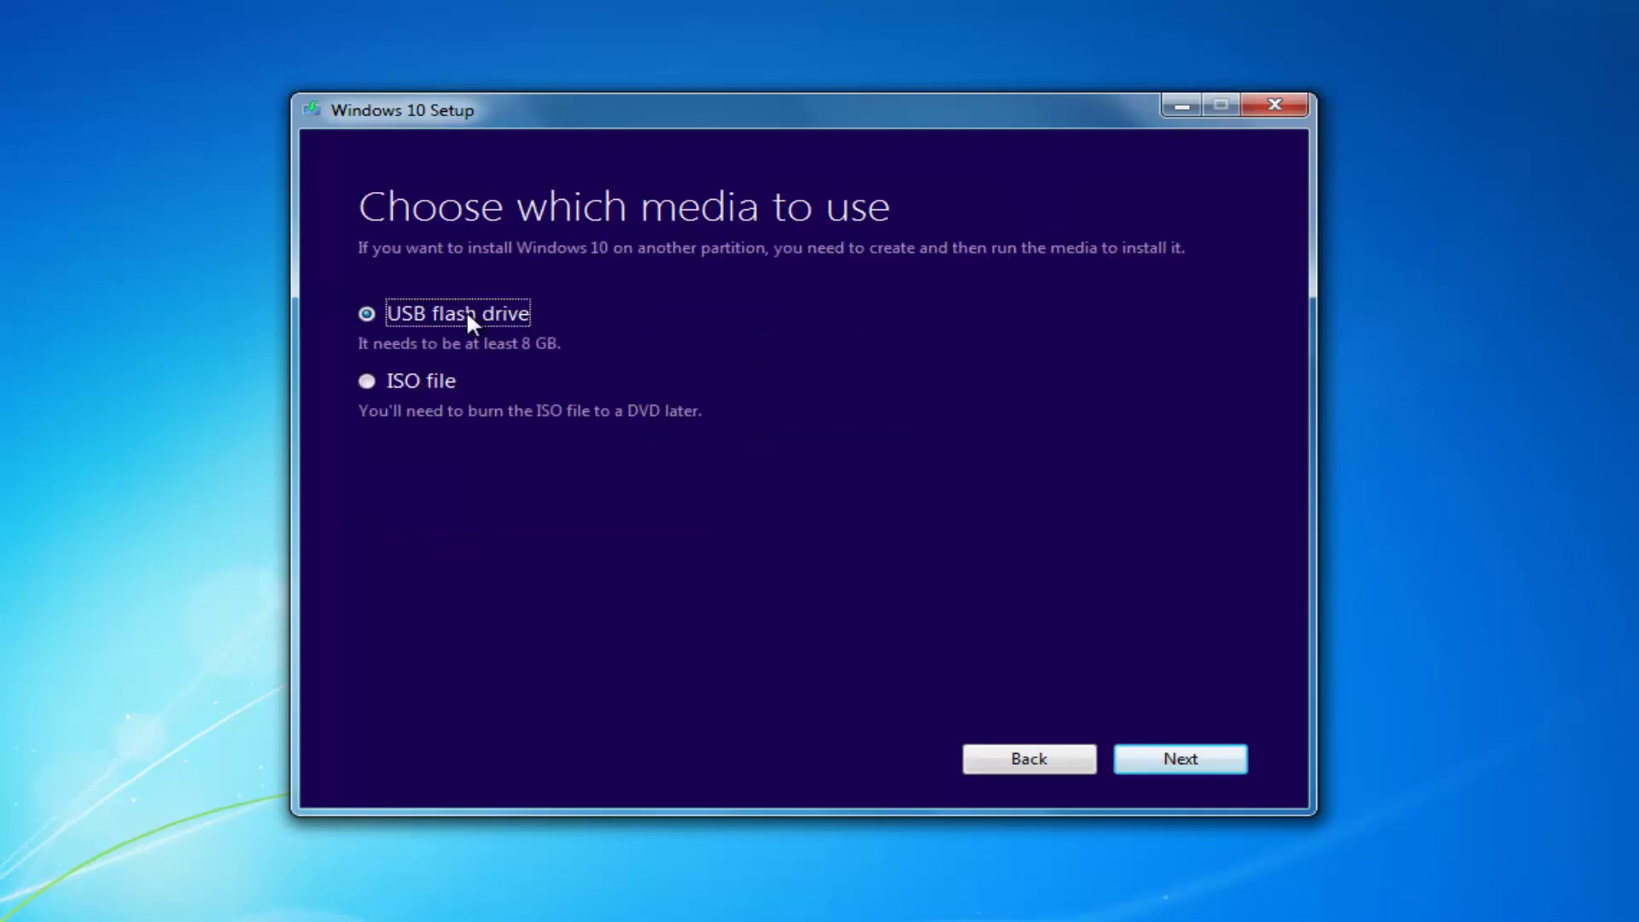
# Choose ISO file as the media type after briefly trying USB flash drive, and continue
pyautogui.click(412, 378)
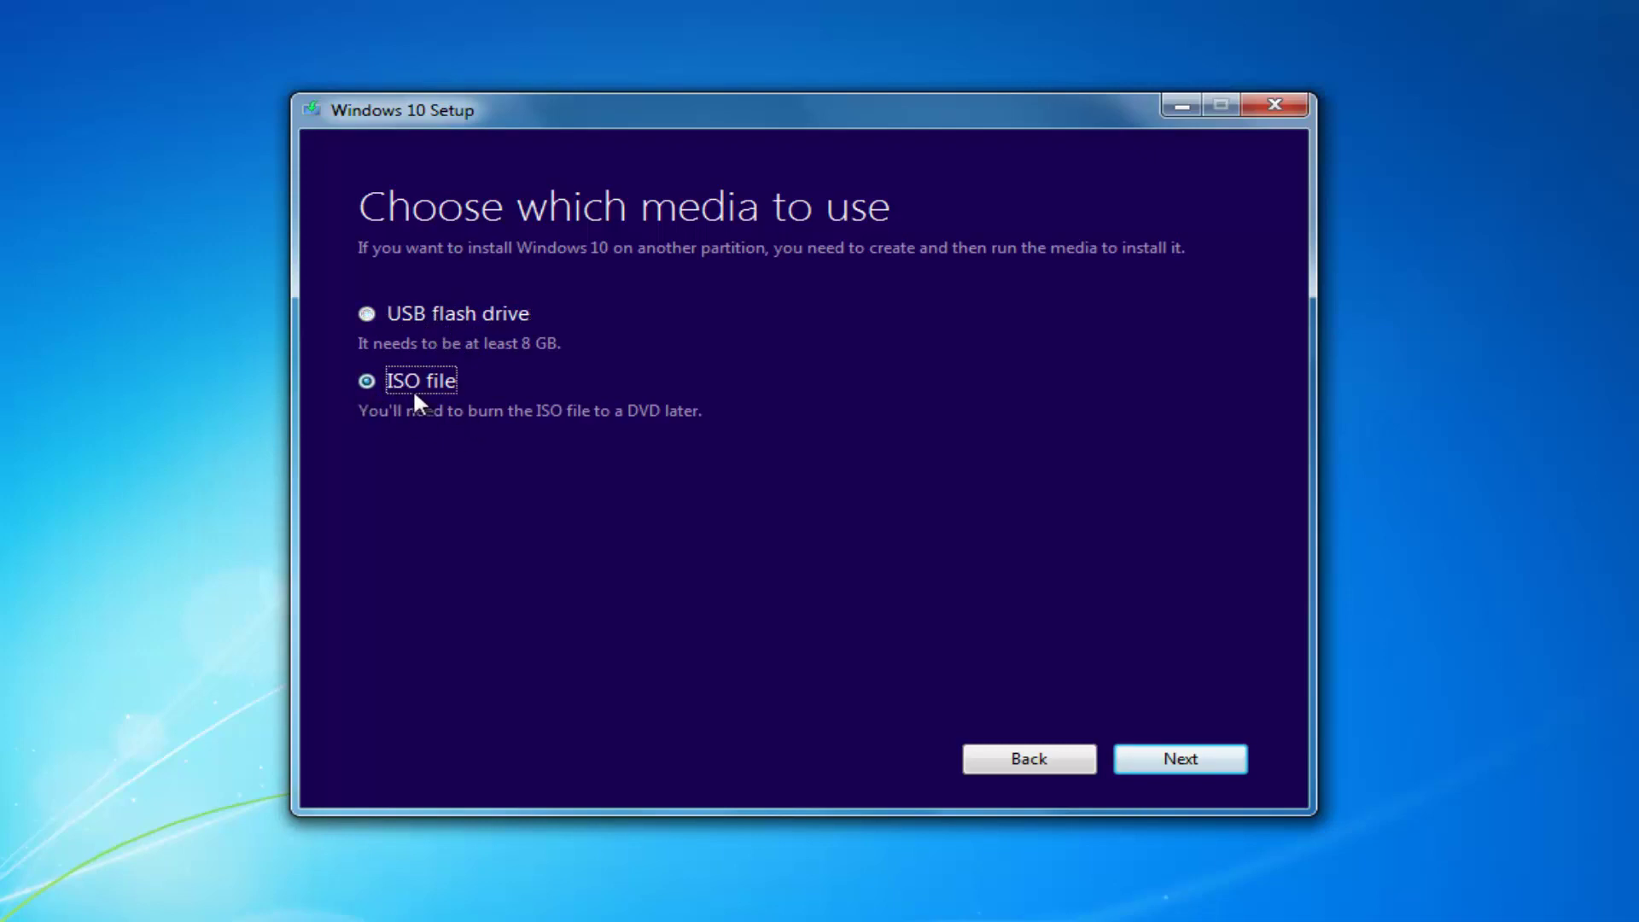
pyautogui.click(389, 315)
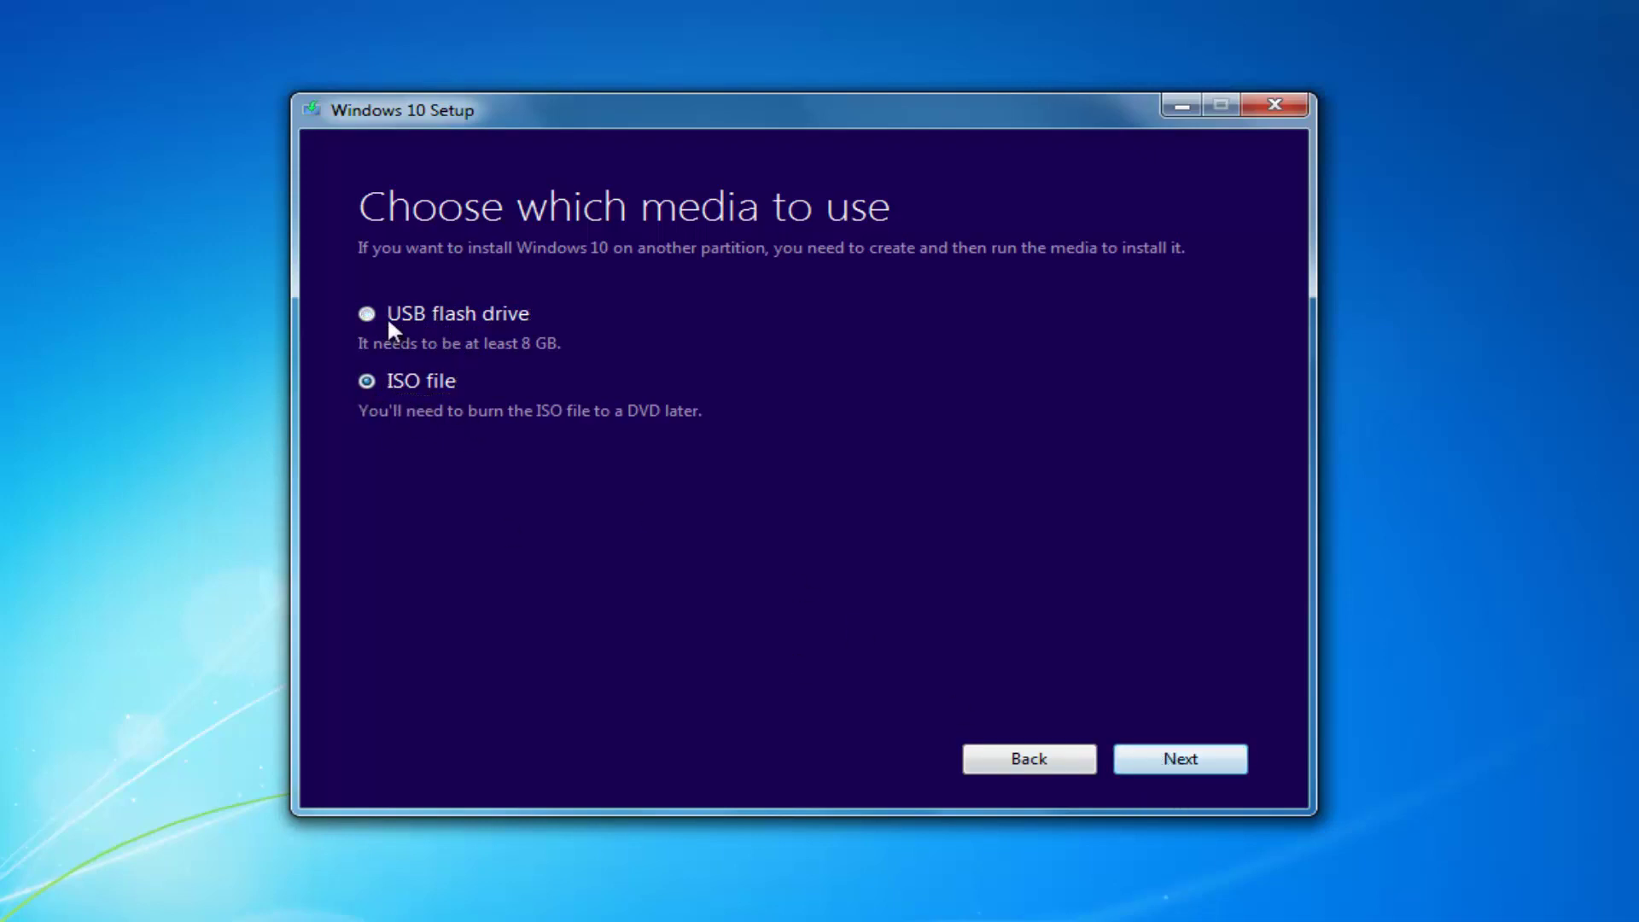
pyautogui.click(1174, 758)
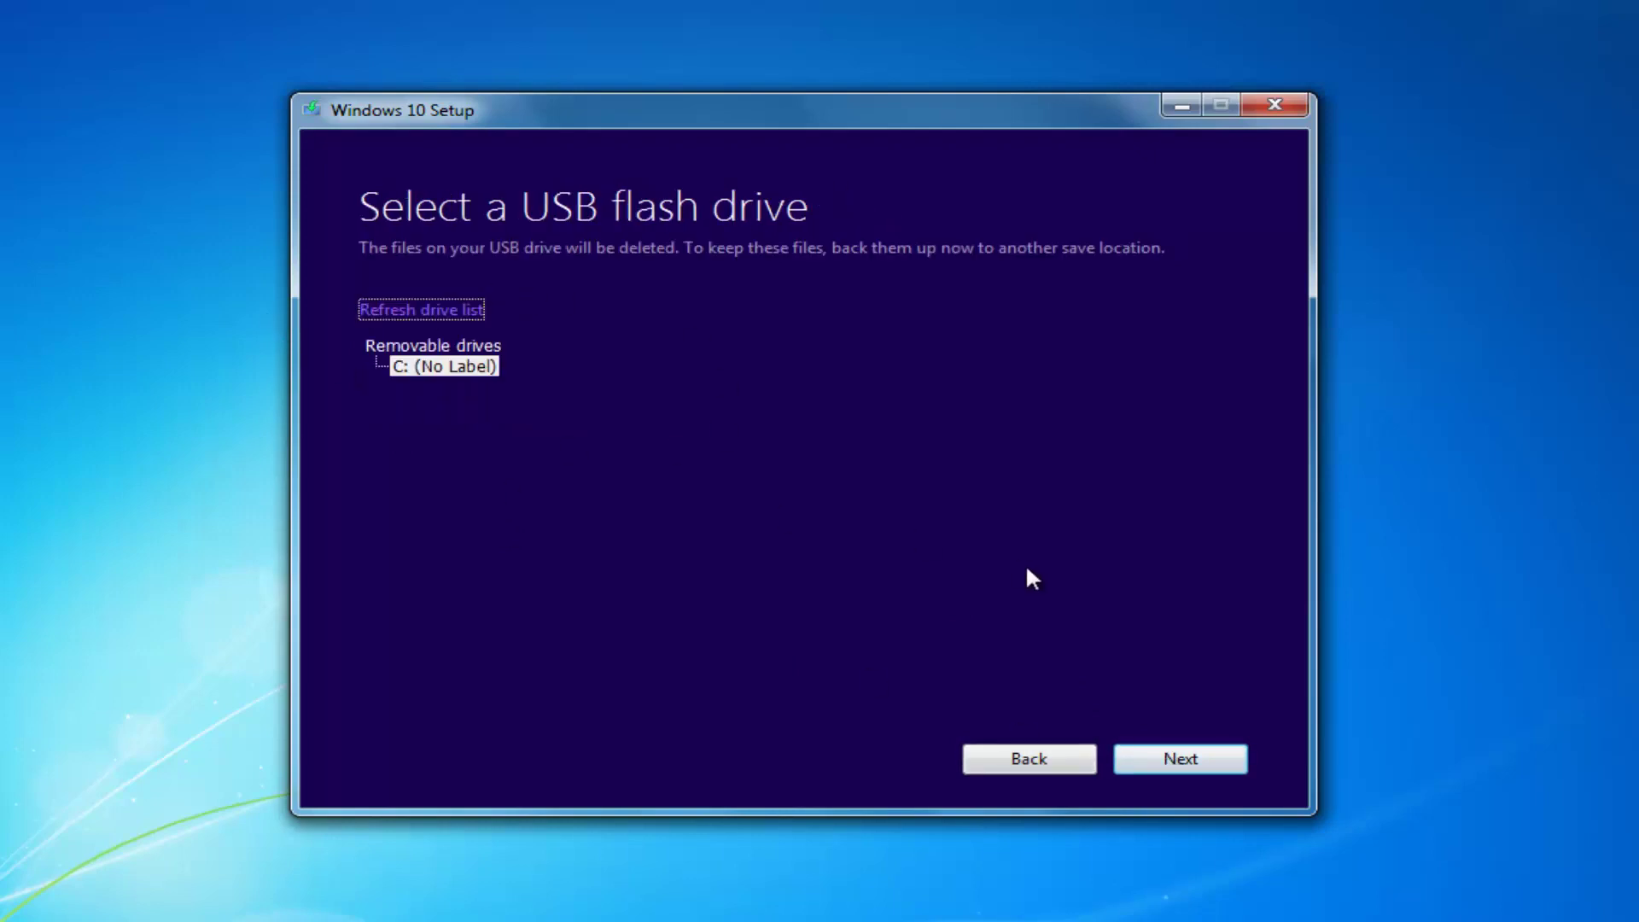
pyautogui.click(1000, 756)
pyautogui.click(408, 383)
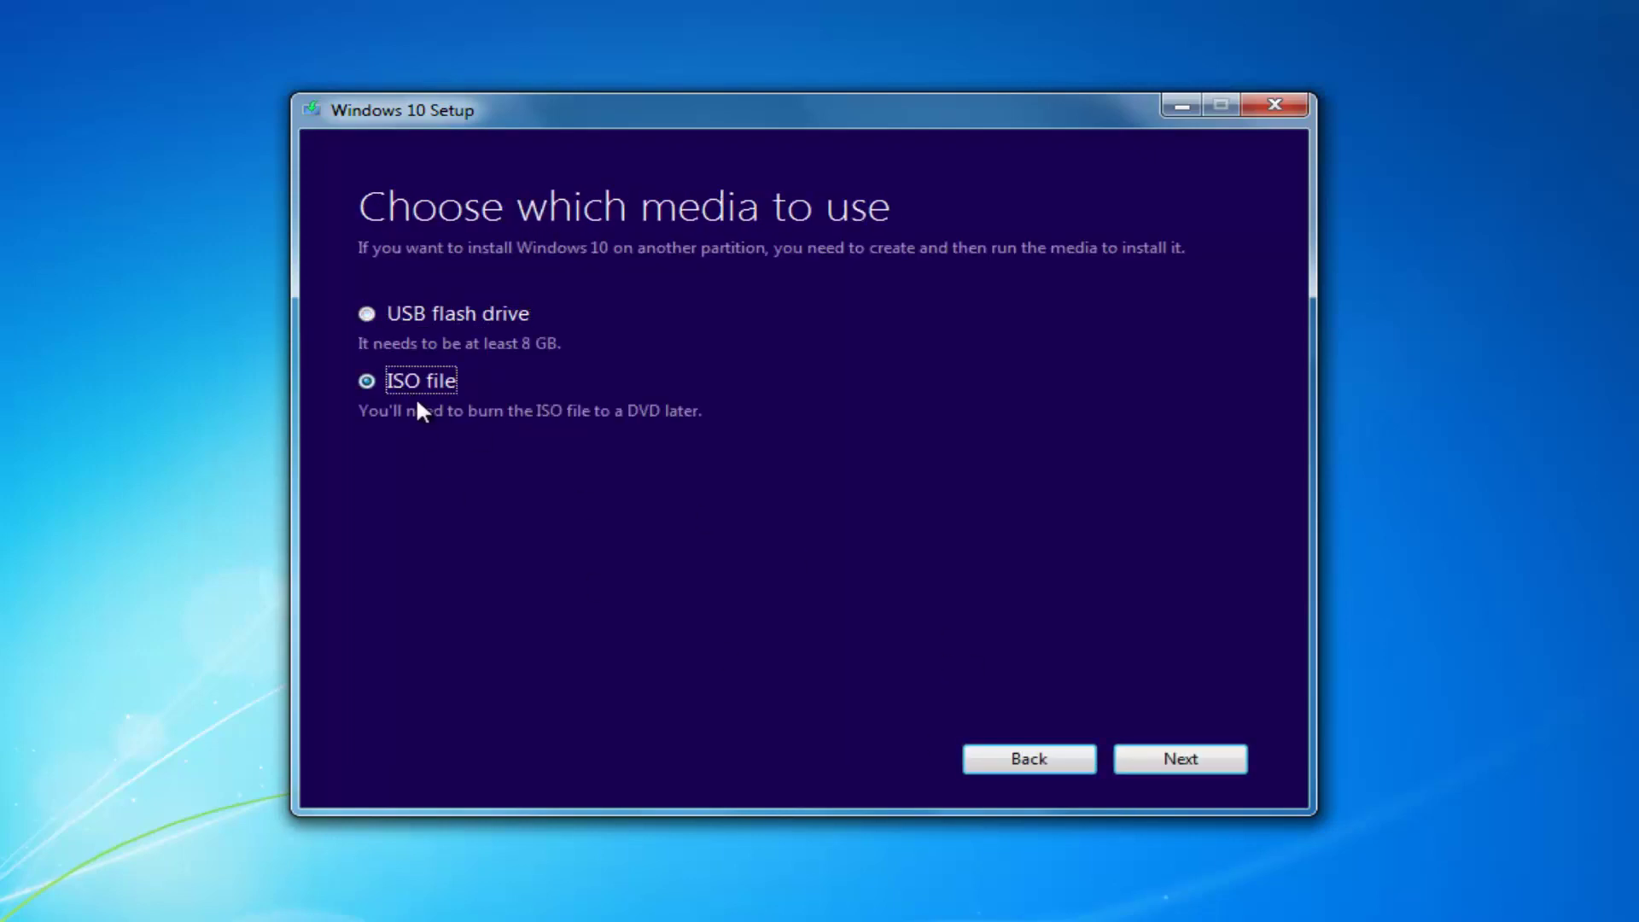
pyautogui.click(1144, 763)
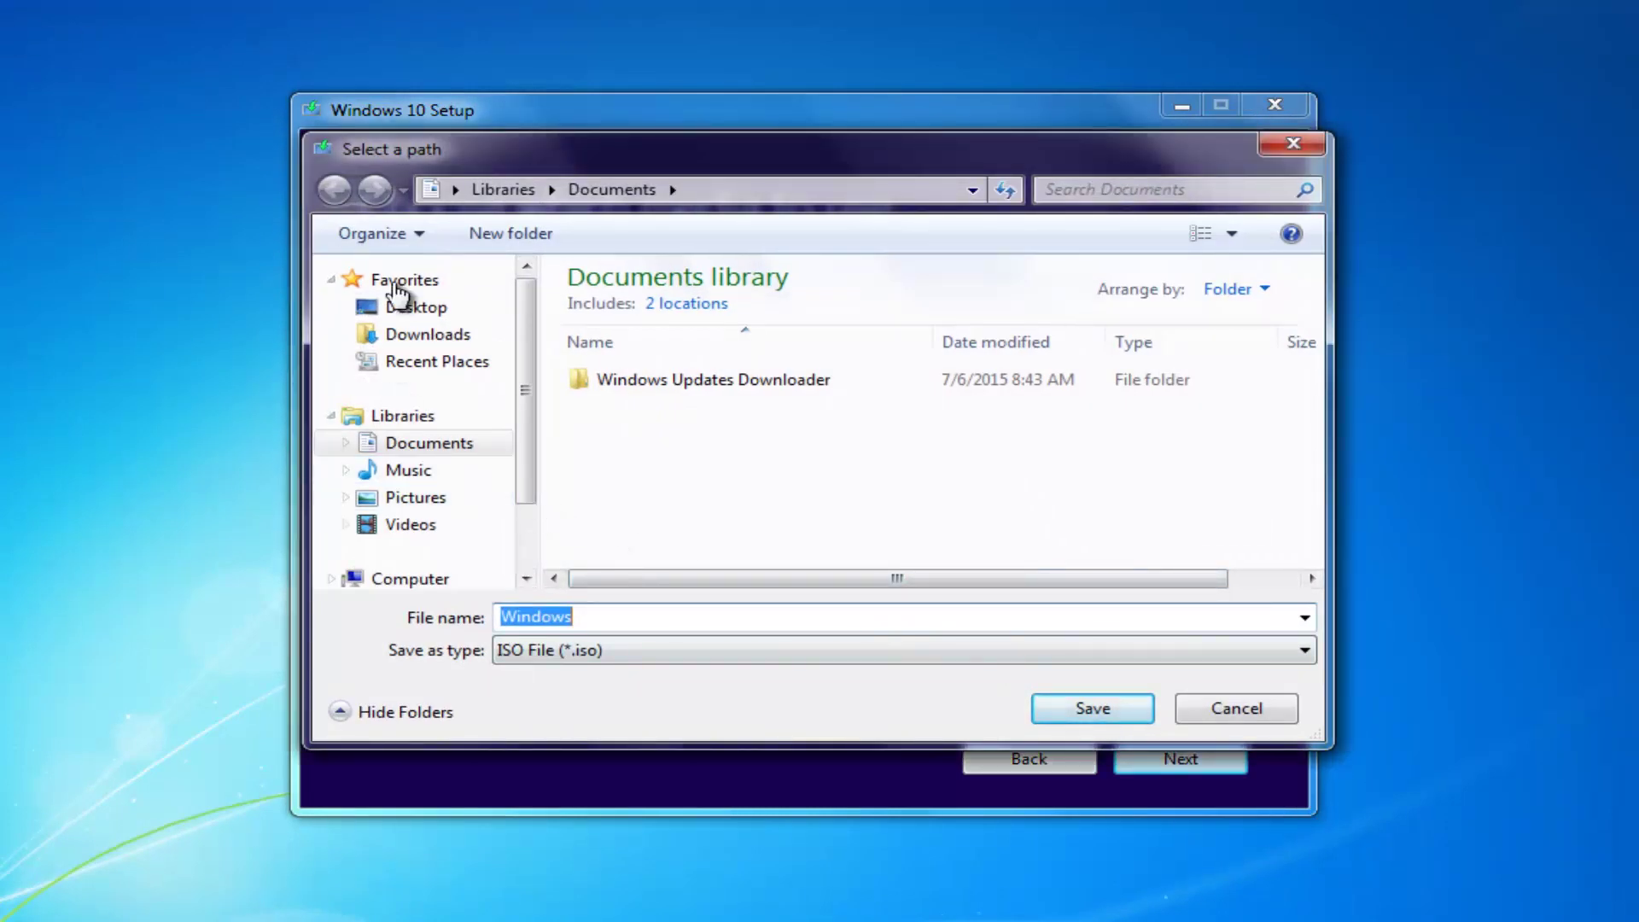
# Select Desktop as the ISO location in the Select a path dialog, then close it
pyautogui.click(407, 313)
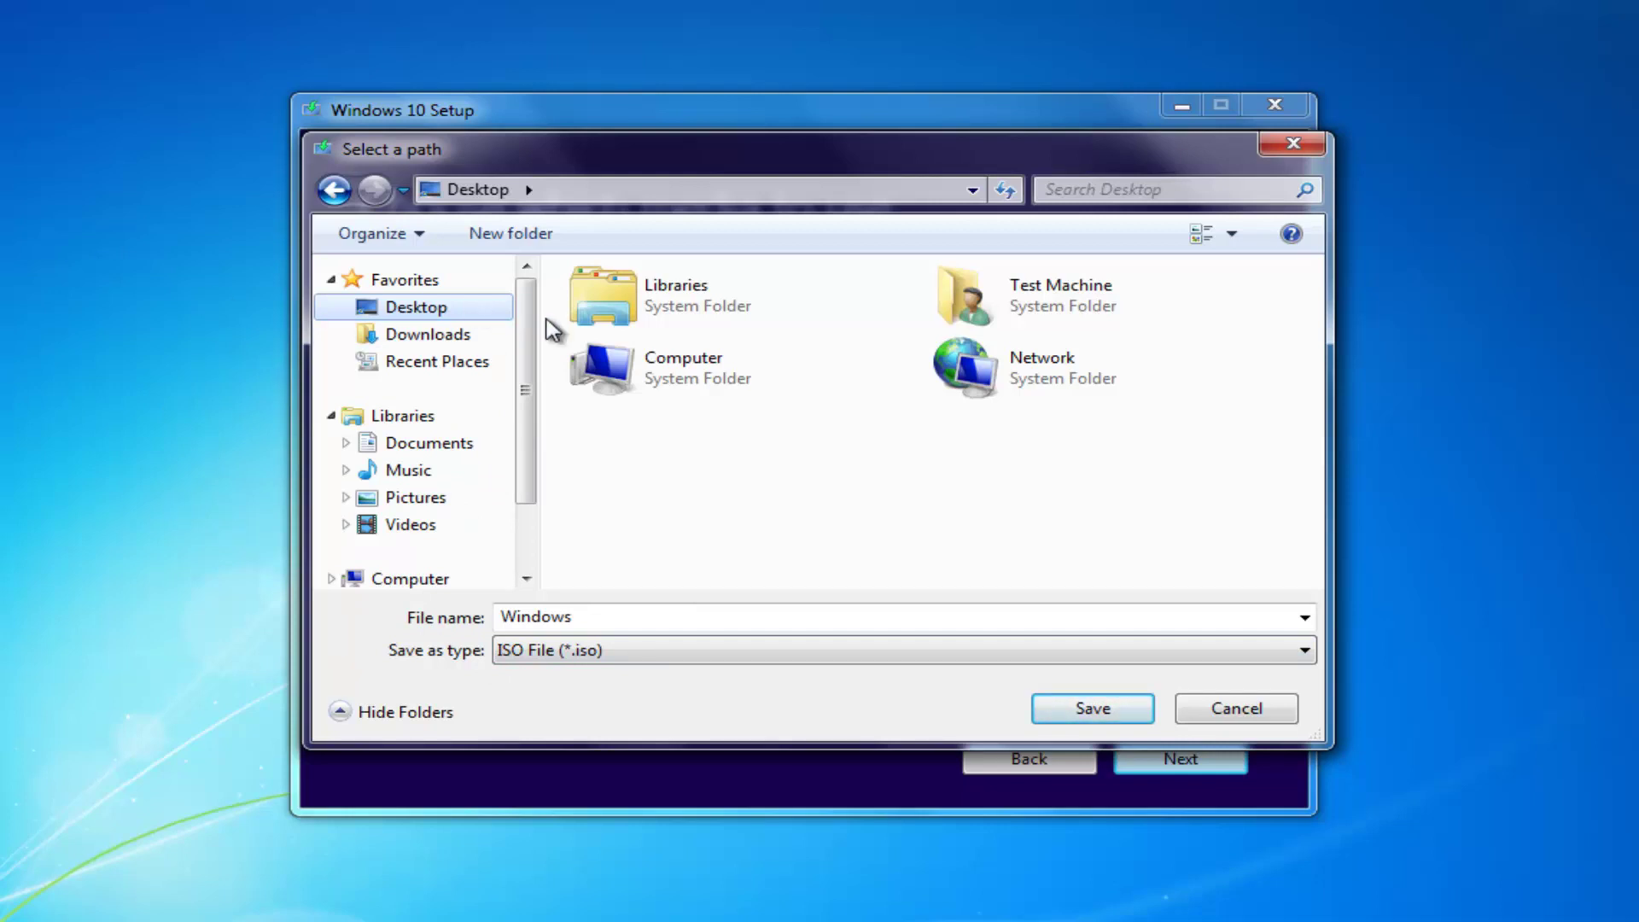
pyautogui.click(1303, 150)
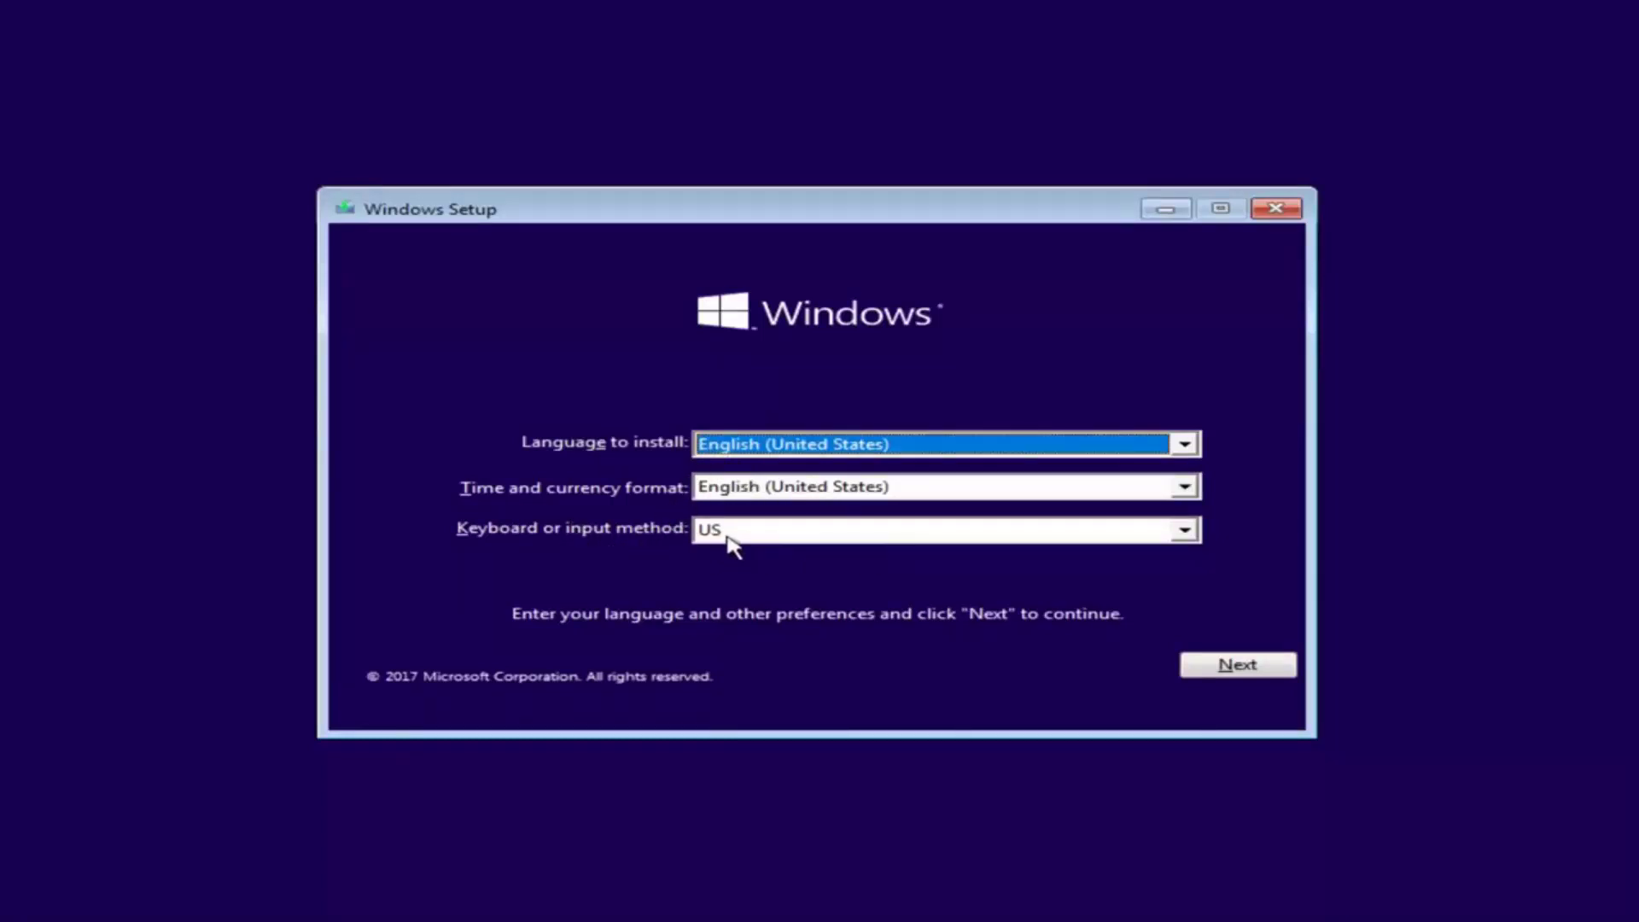
# Keep English (United States) with US keyboard and start the installation with Install now
pyautogui.click(1199, 671)
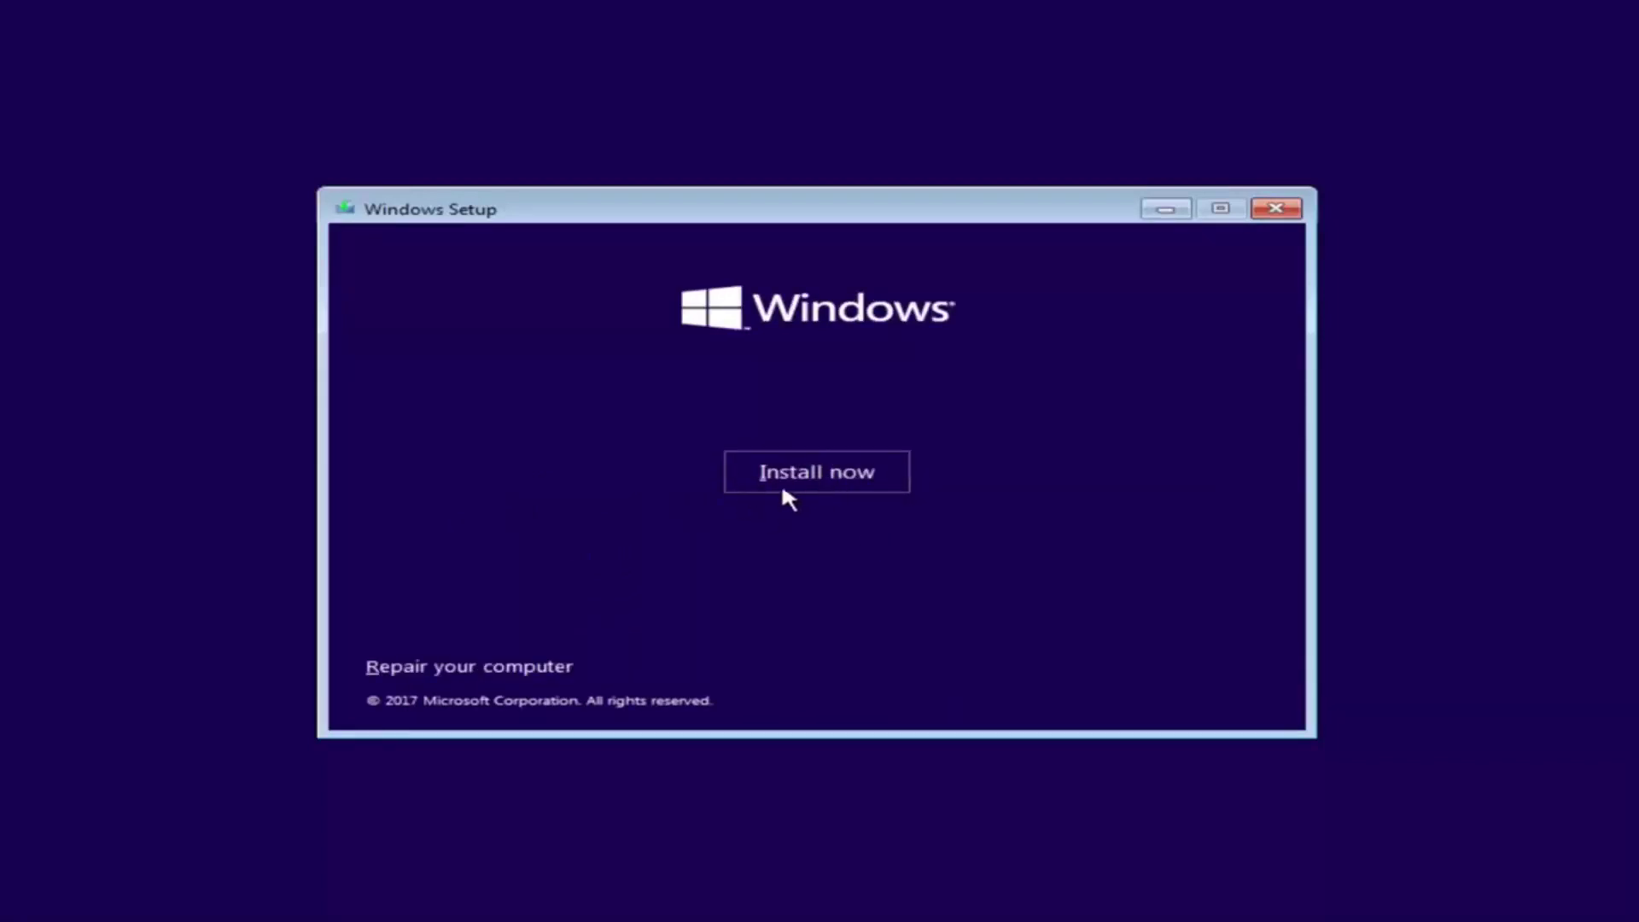
pyautogui.click(786, 487)
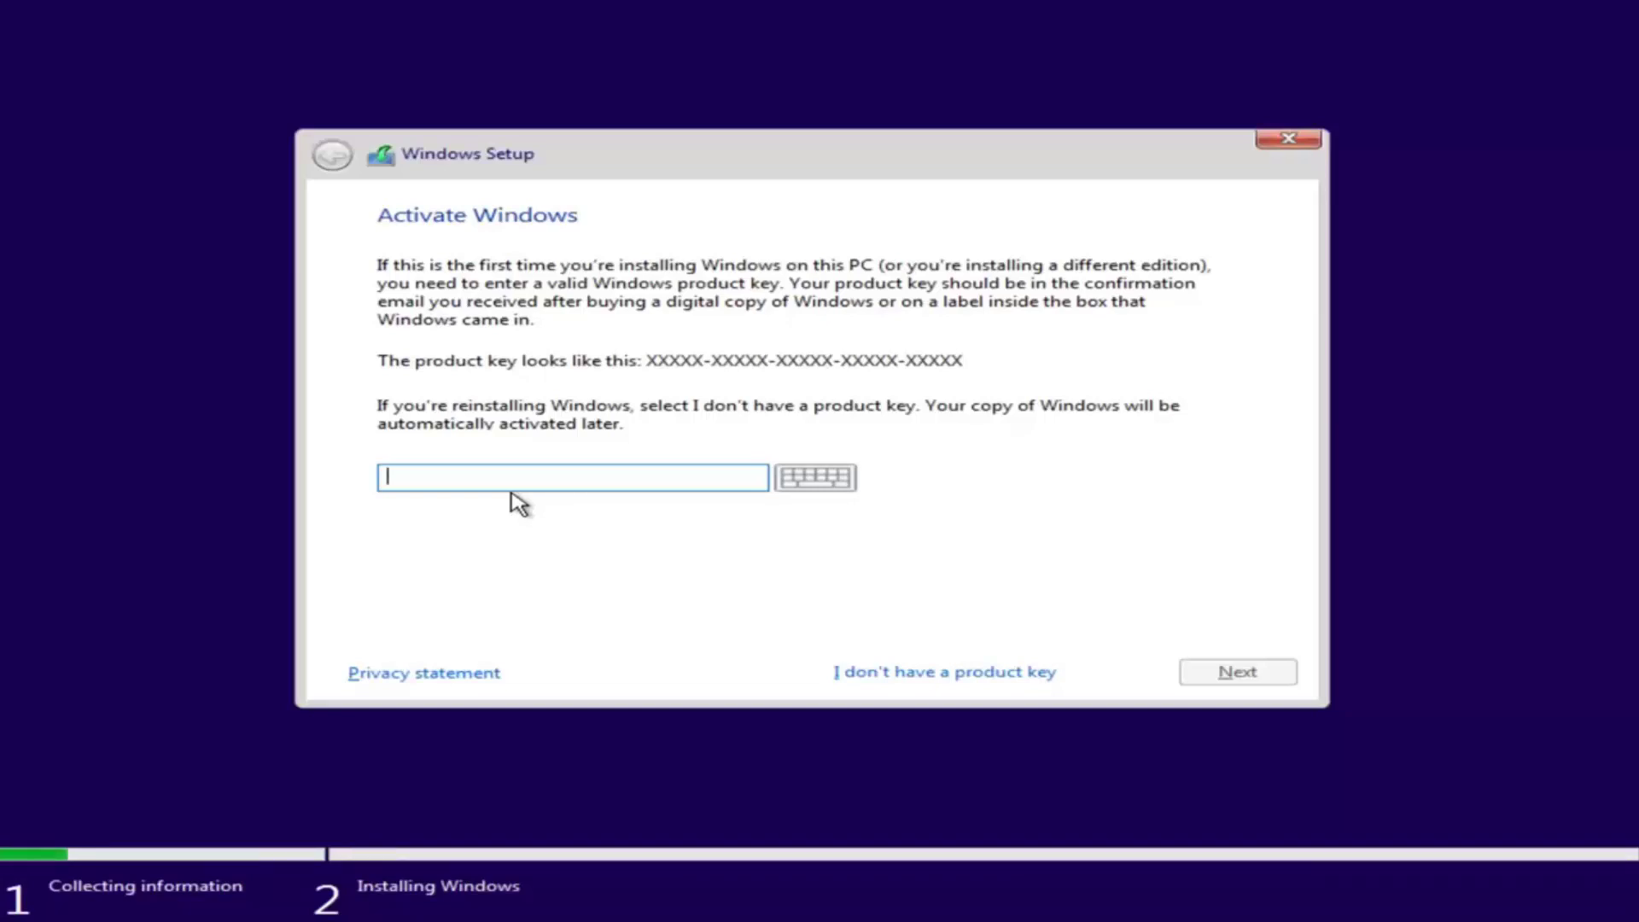
# Continue without a product key and select Windows 10 Pro from the edition list
pyautogui.click(879, 672)
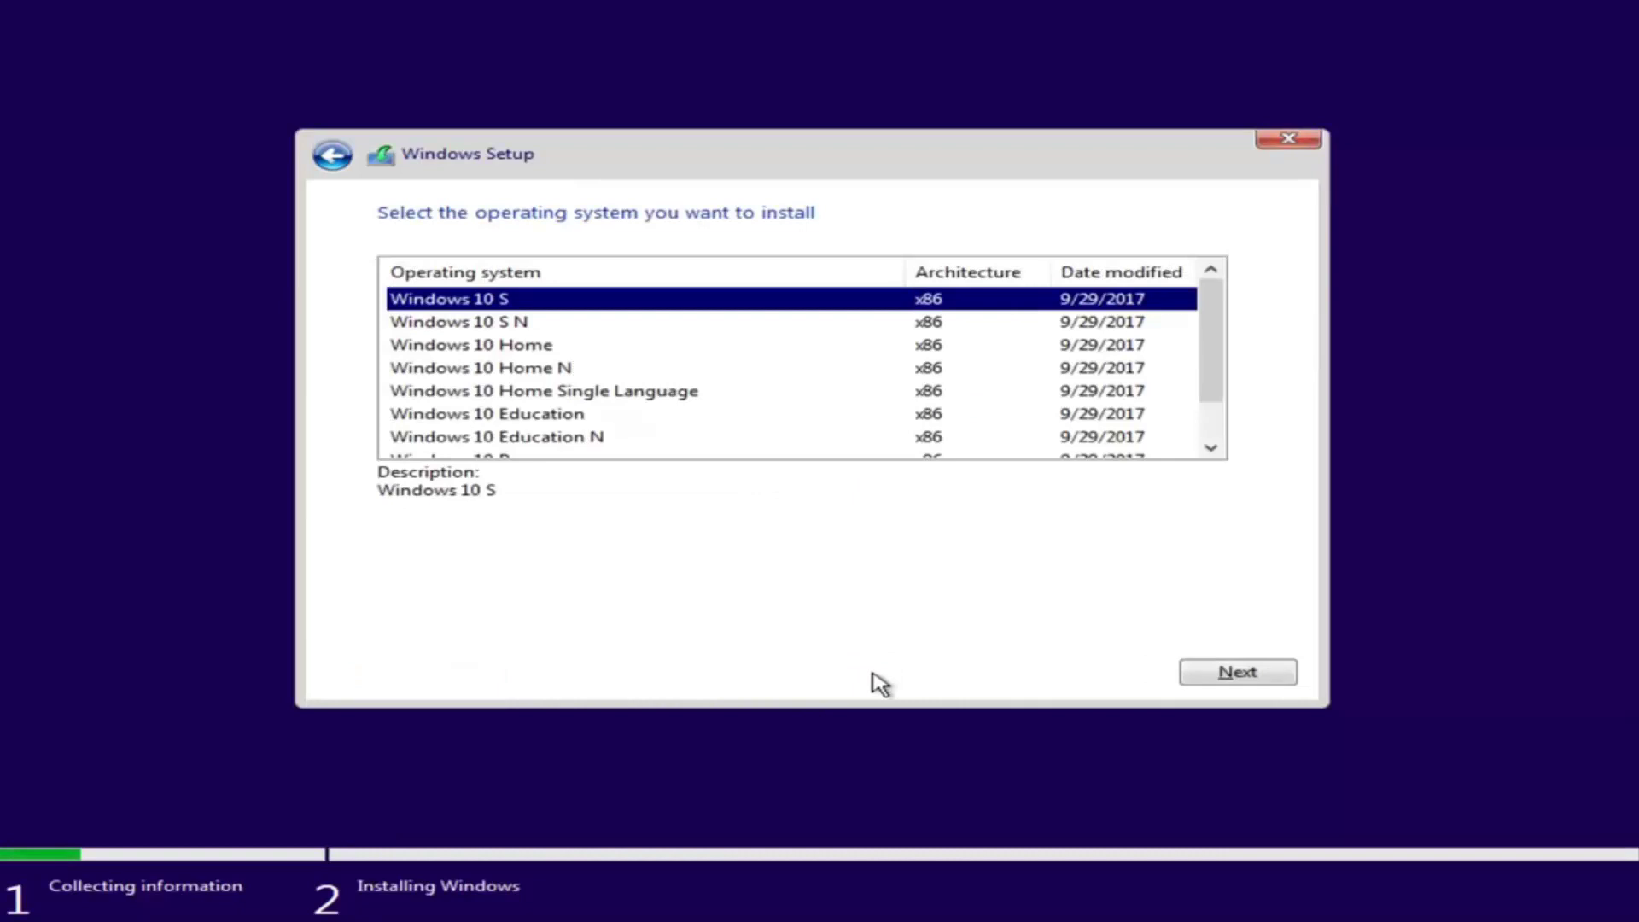
pyautogui.moveTo(1200, 325)
pyautogui.mouseDown()
pyautogui.moveTo(1204, 380)
pyautogui.moveTo(1204, 293)
pyautogui.mouseUp()
pyautogui.click(519, 348)
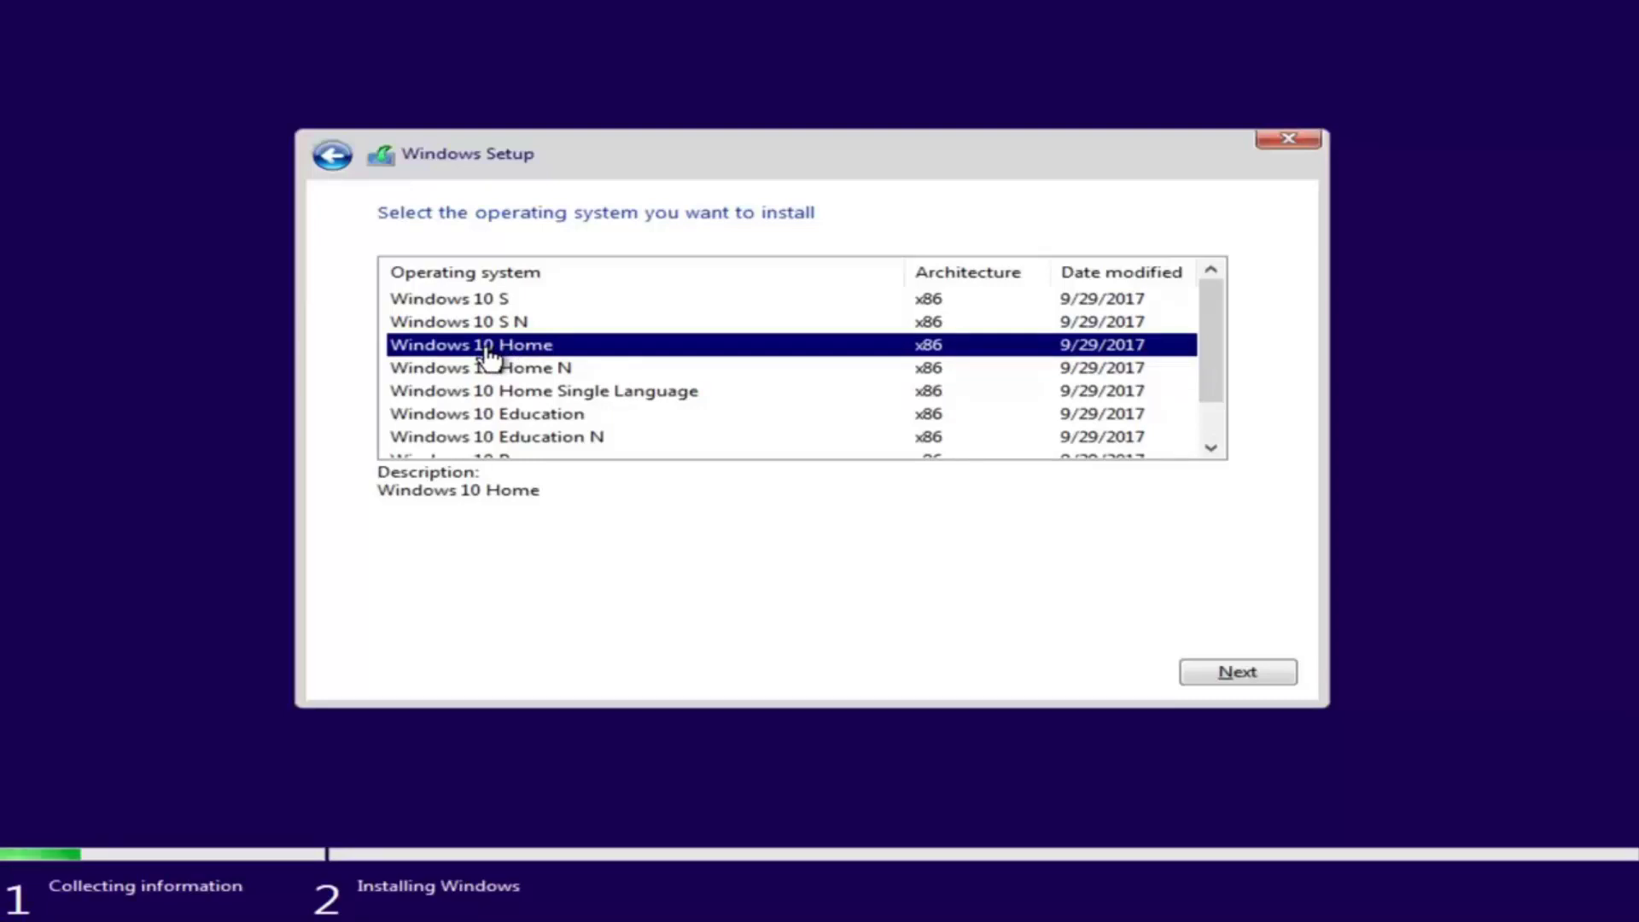
pyautogui.scroll(-1, 589, 379)
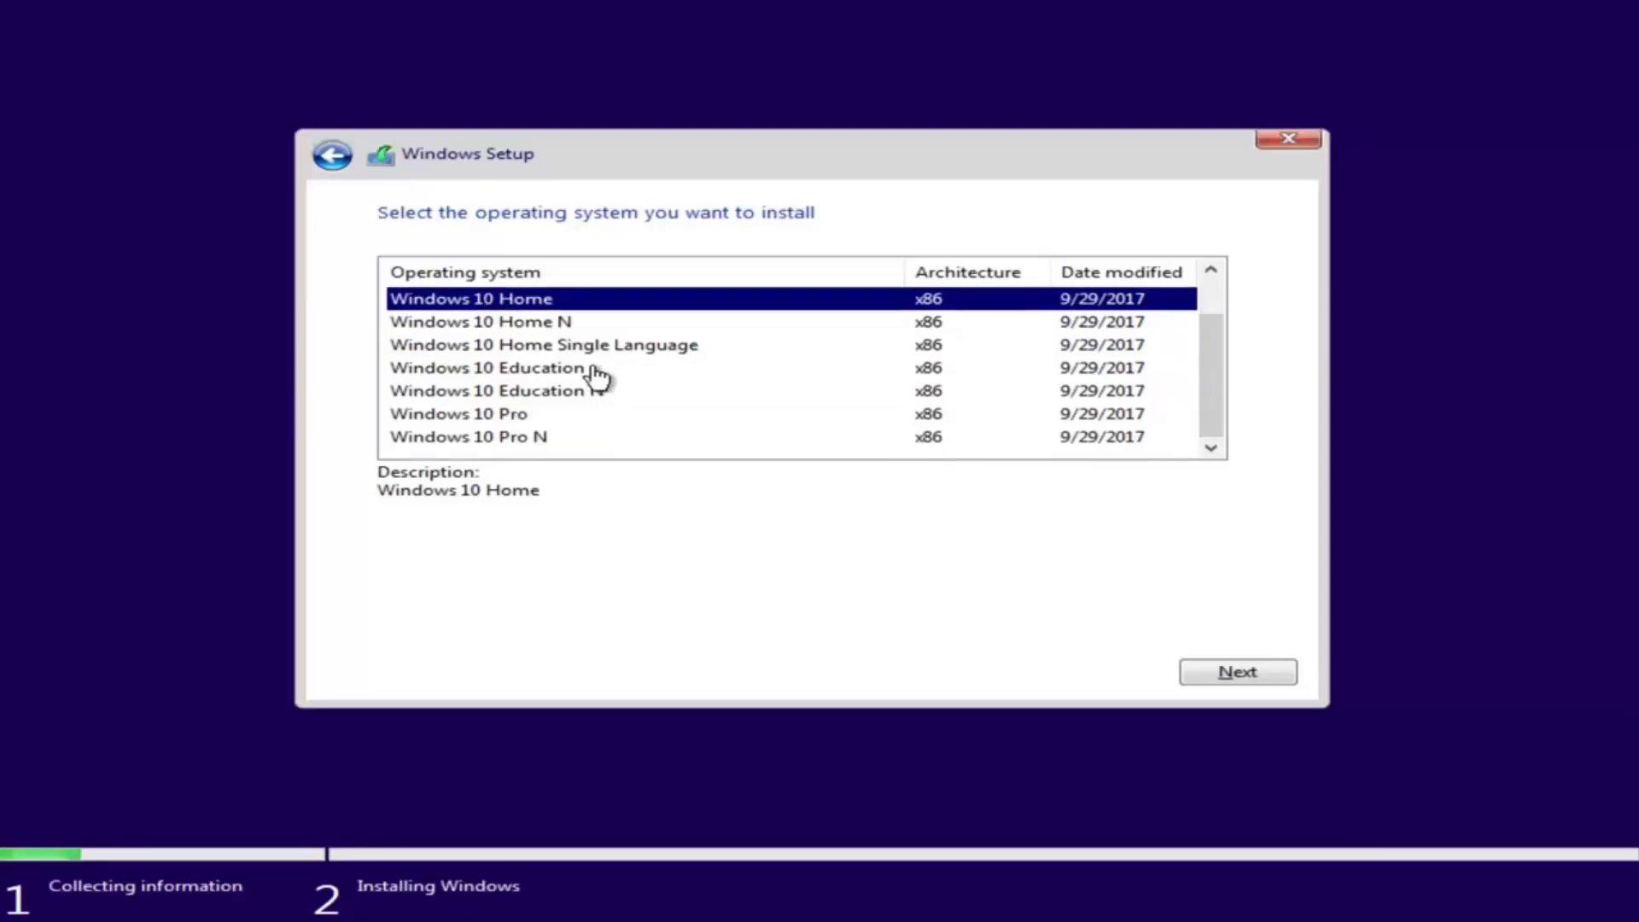
pyautogui.click(422, 414)
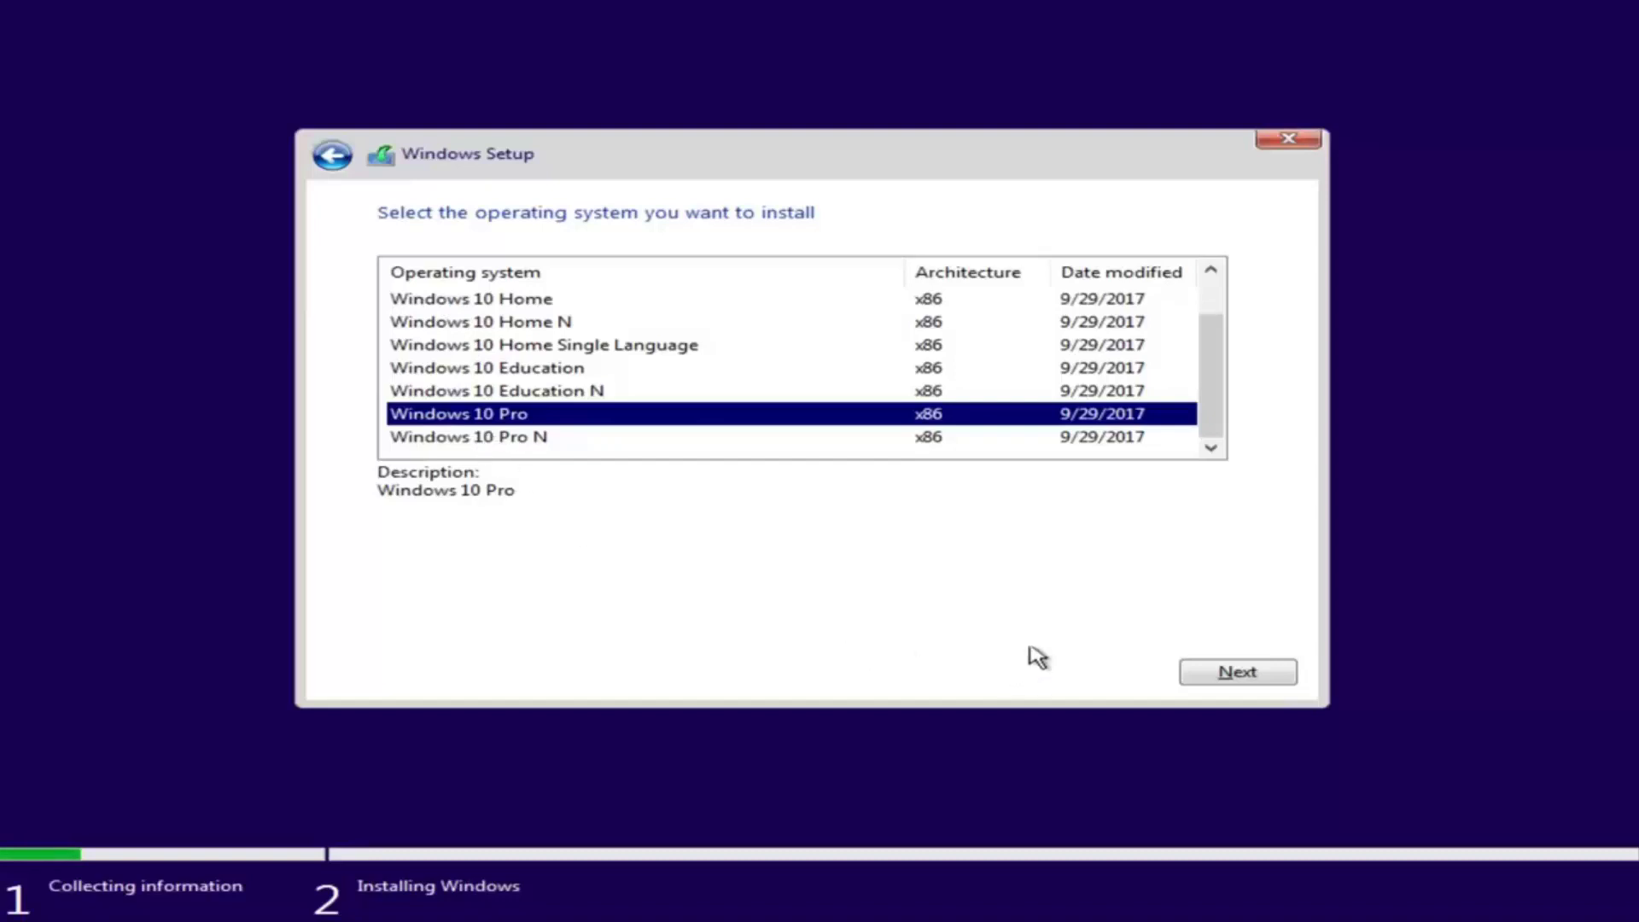
pyautogui.click(1235, 671)
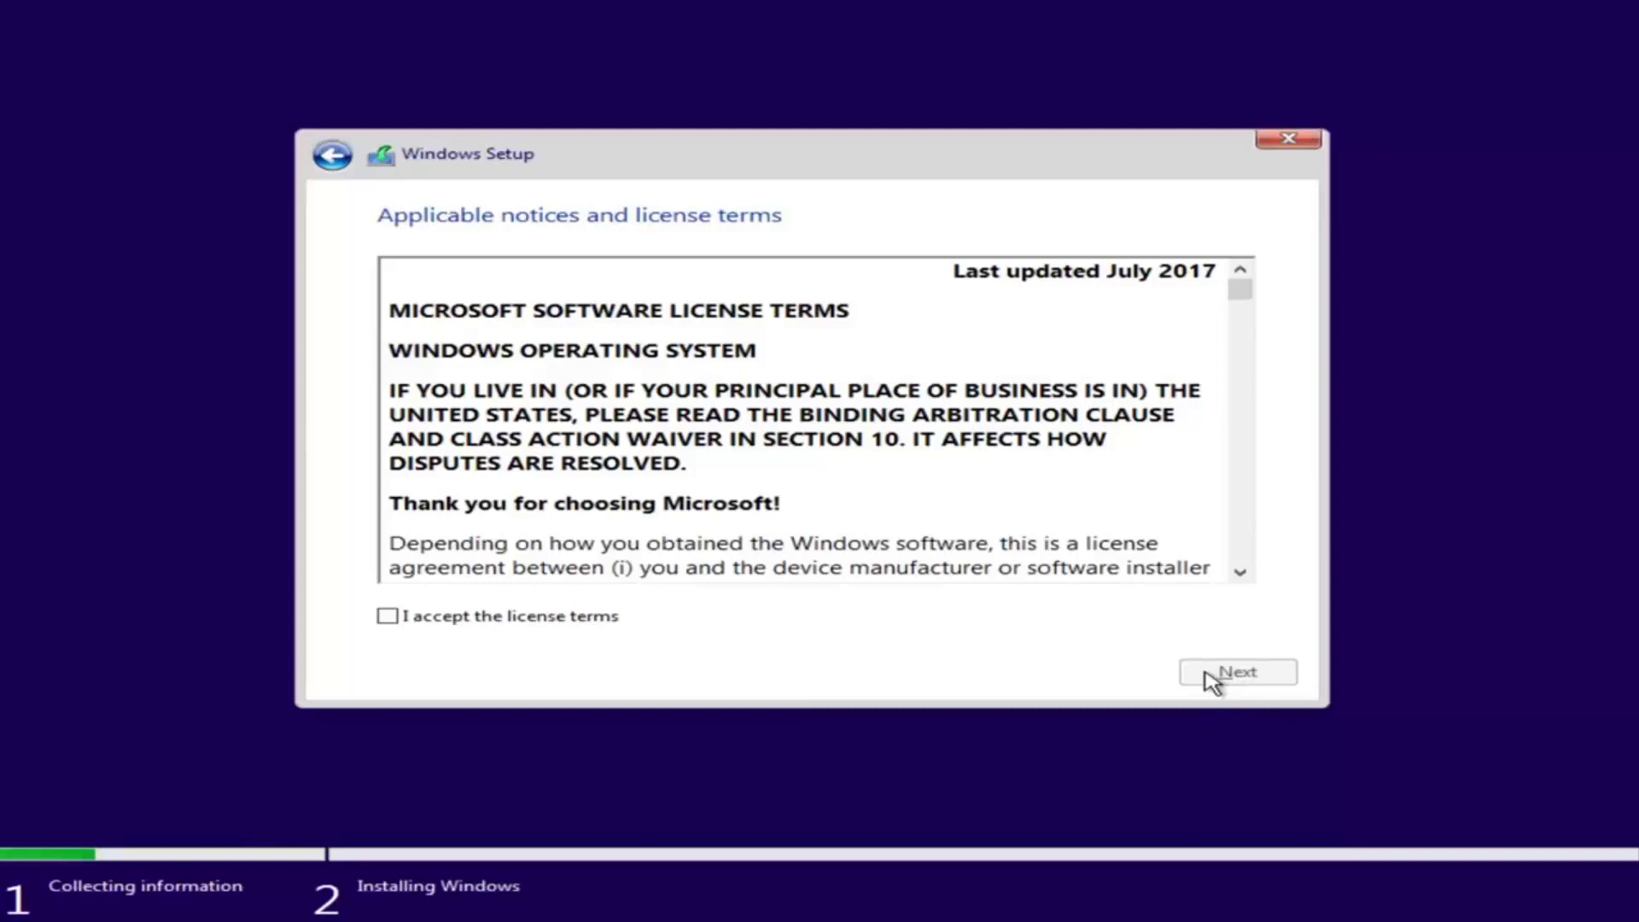
# Check 'I accept the license terms' and continue to the installation type page
pyautogui.click(386, 616)
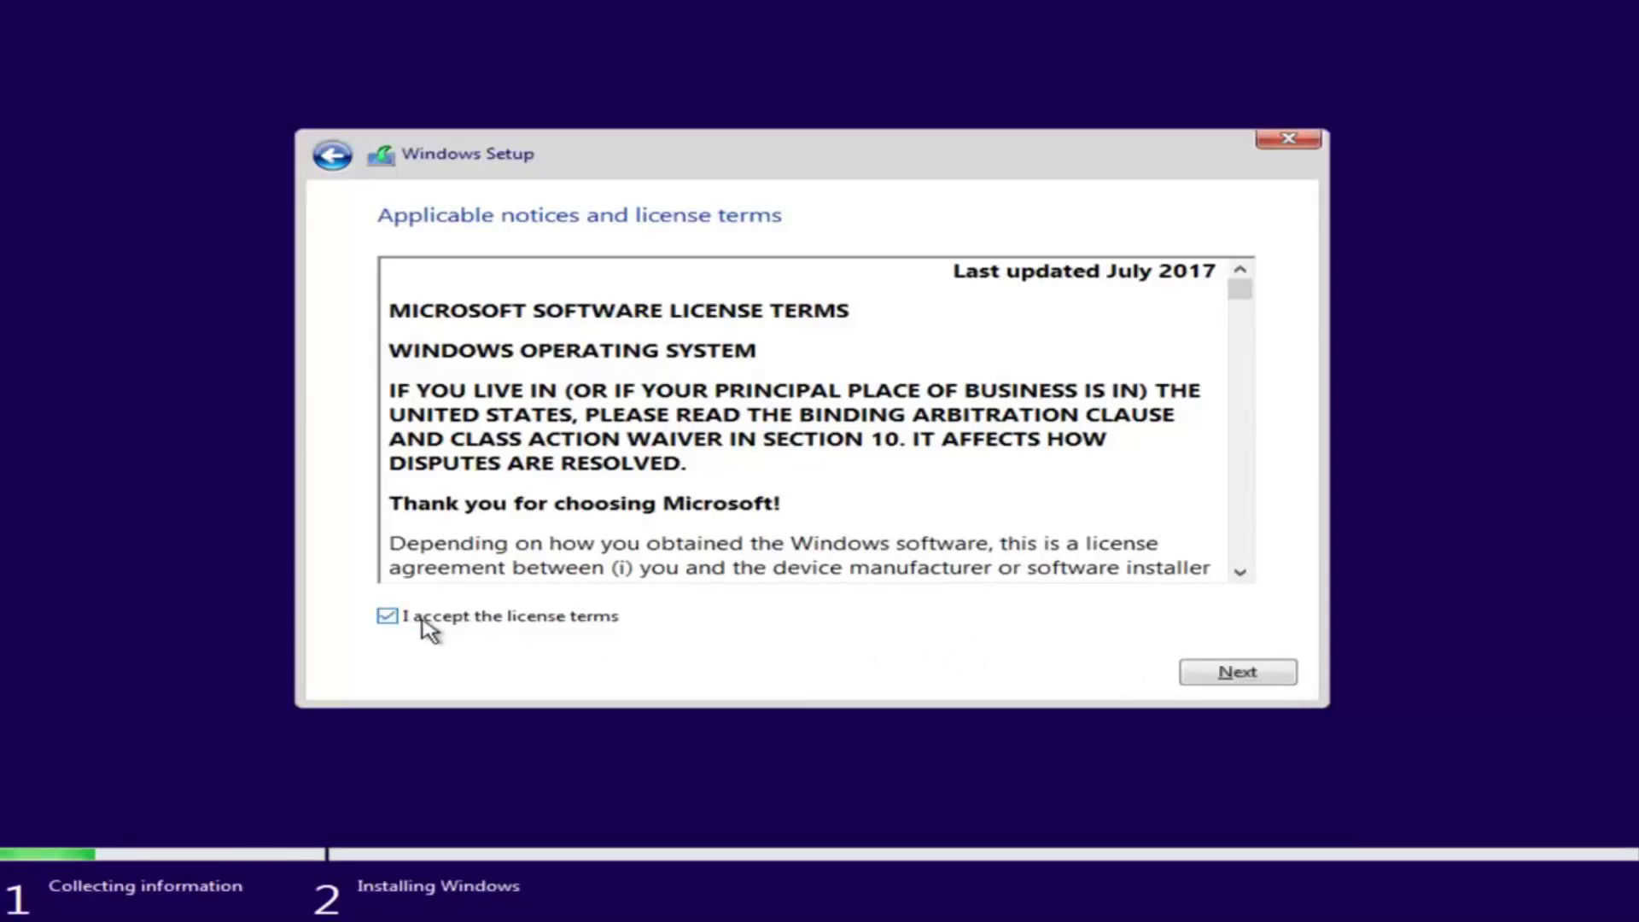
pyautogui.moveTo(1239, 297); pyautogui.dragTo(1217, 758)
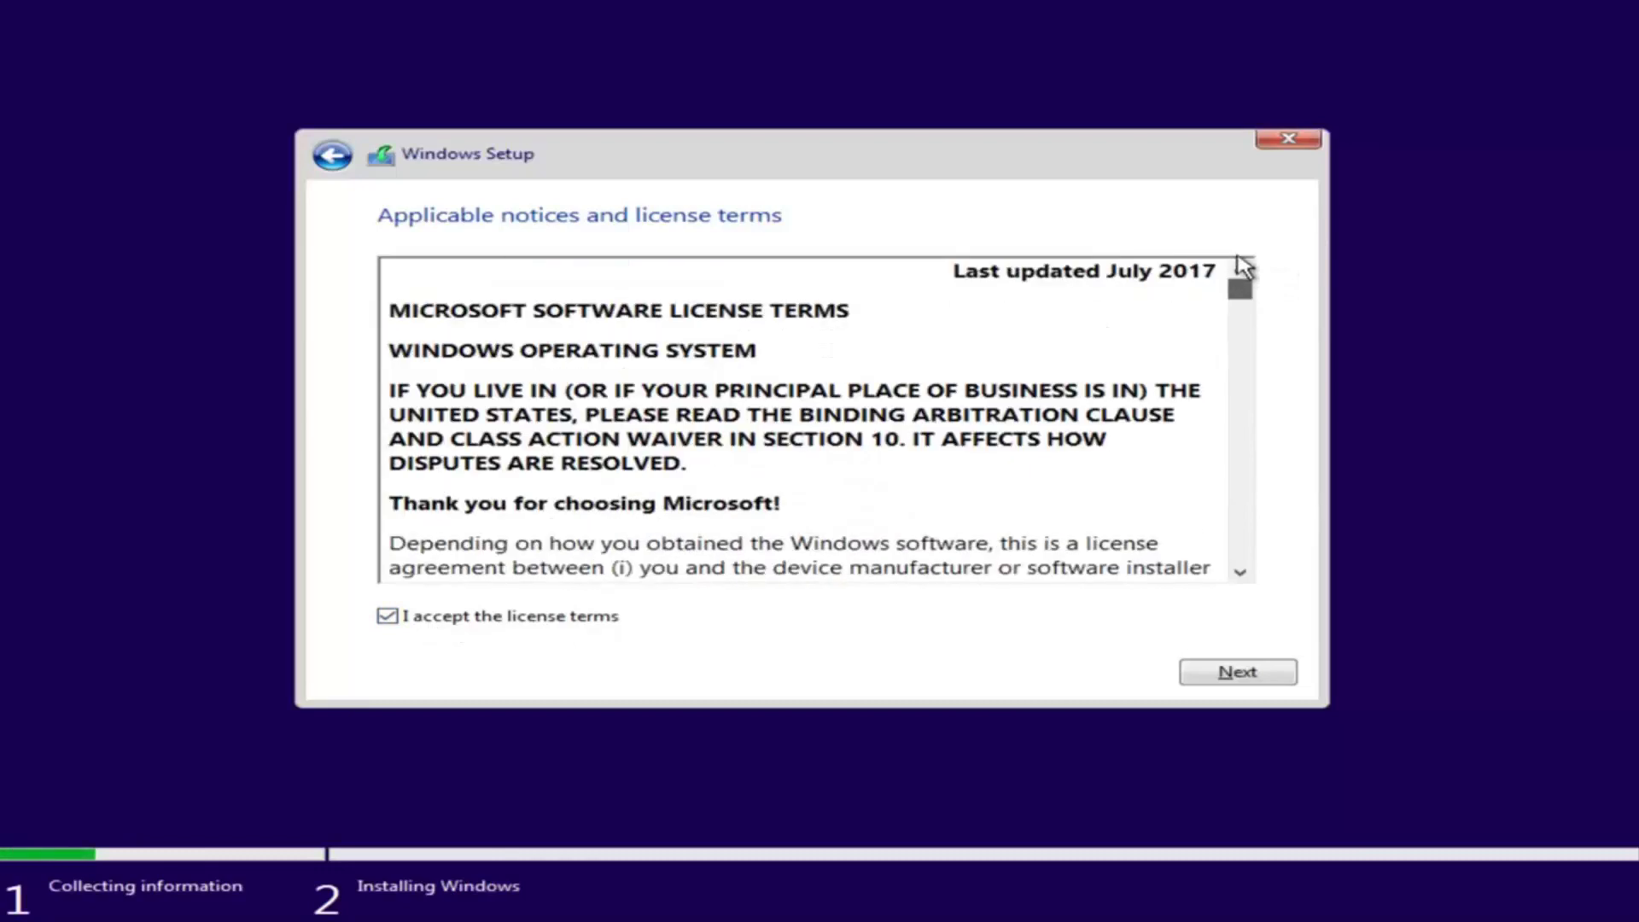
pyautogui.click(1236, 673)
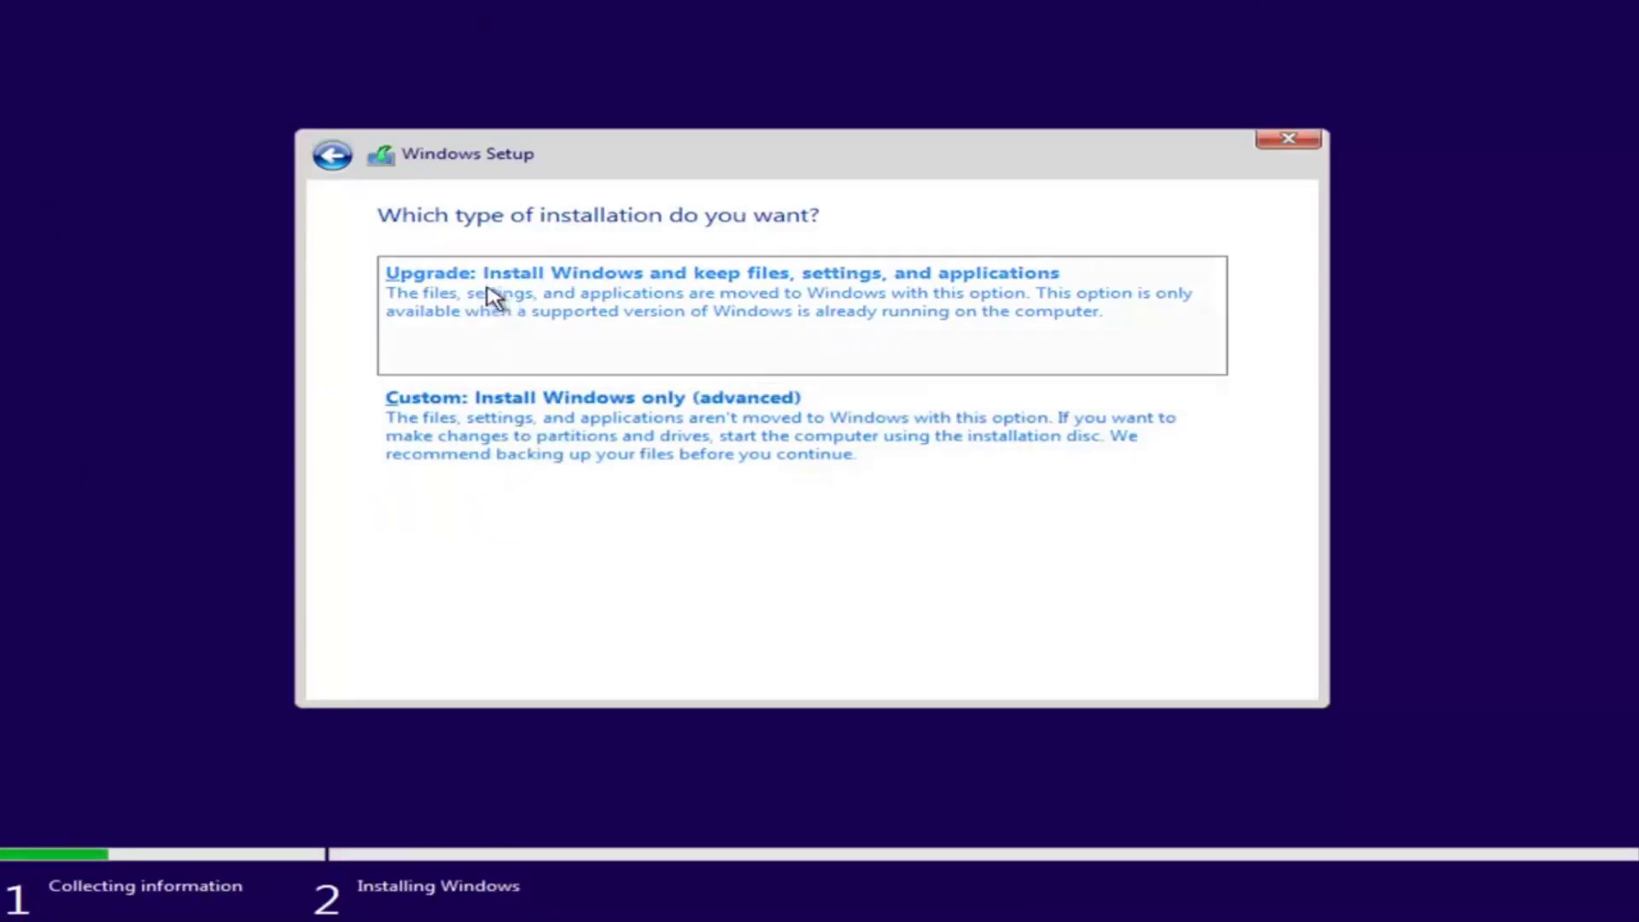
# Choose the Custom Windows-only install and target Drive 0's 25.0 GB unallocated space
pyautogui.click(483, 459)
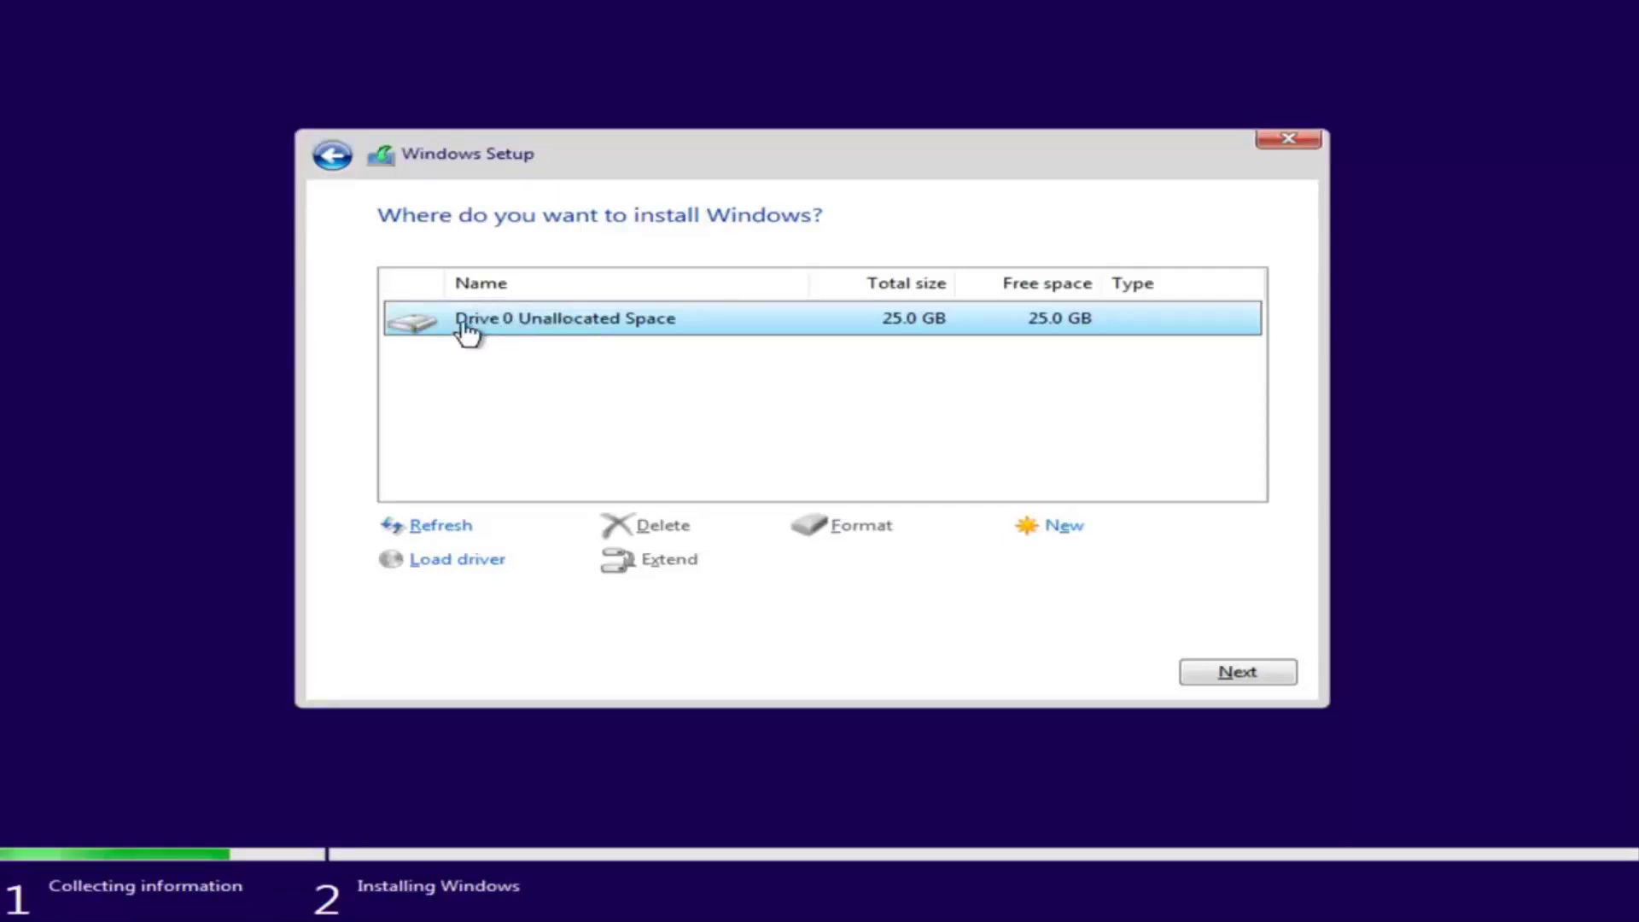
pyautogui.click(1227, 677)
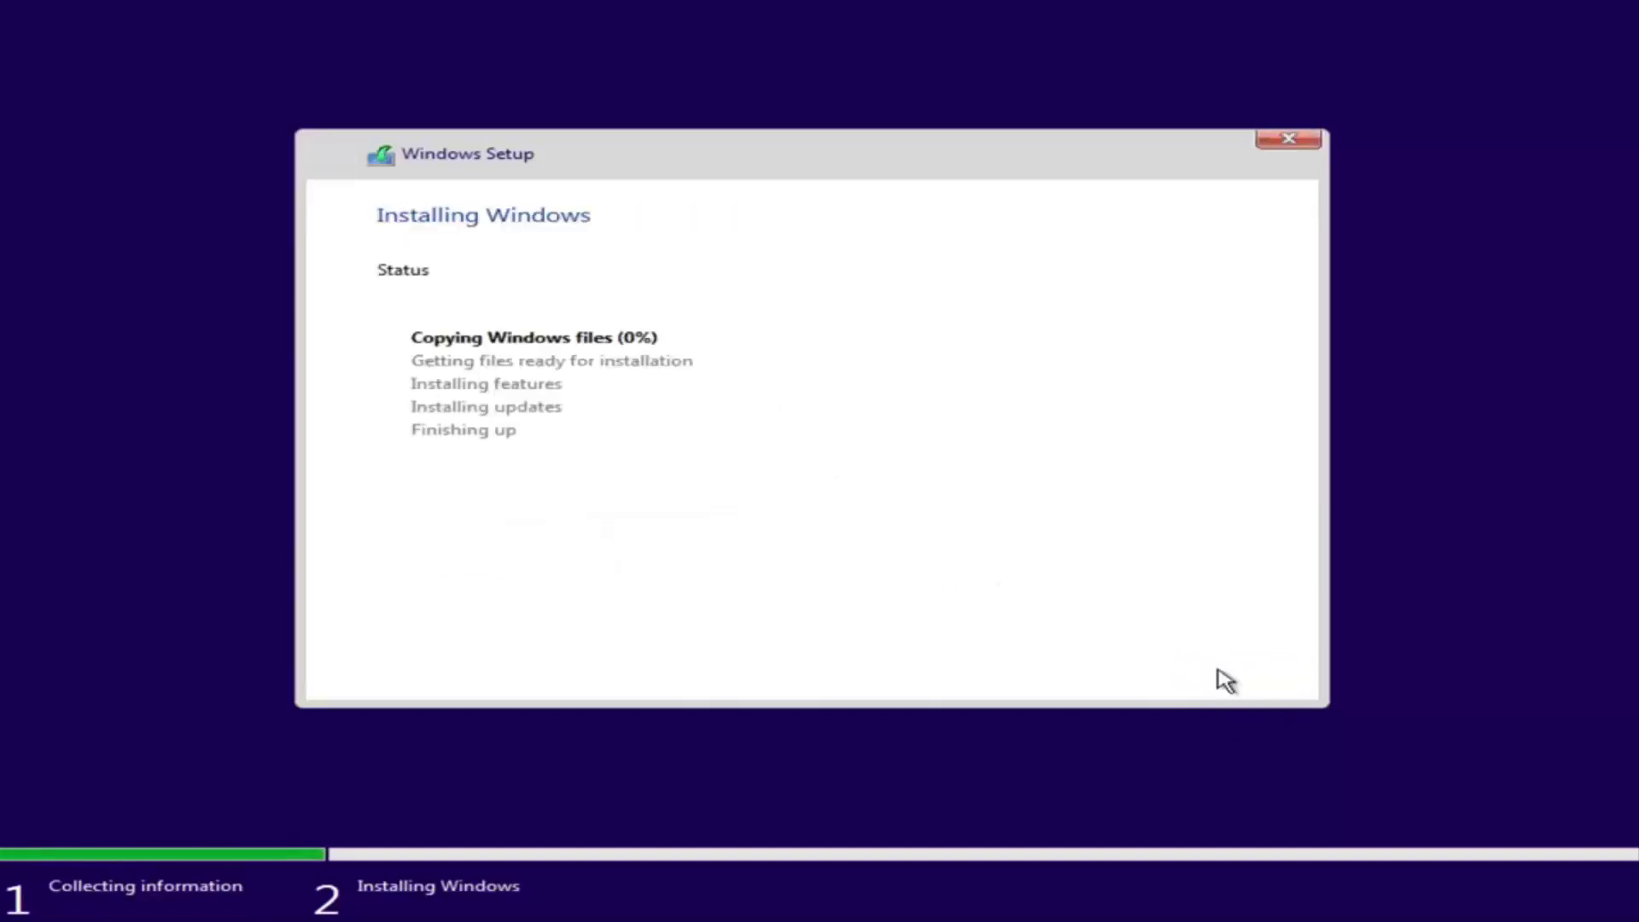
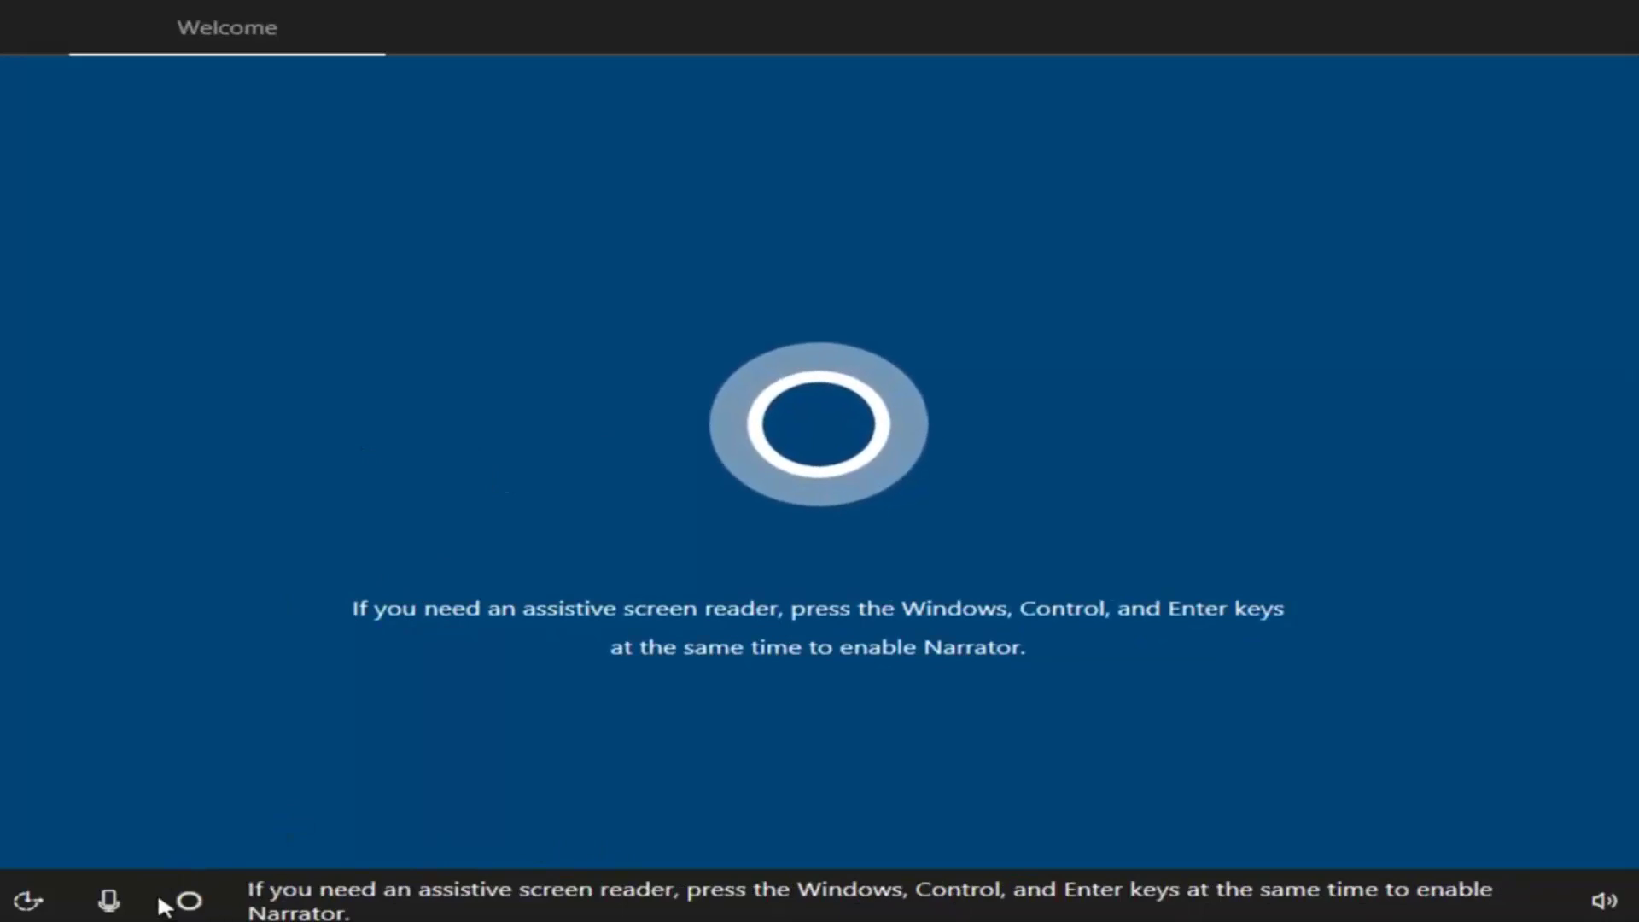
# Dismiss the volume flyout, then confirm United States as the region and US as the keyboard layout
pyautogui.click(1589, 903)
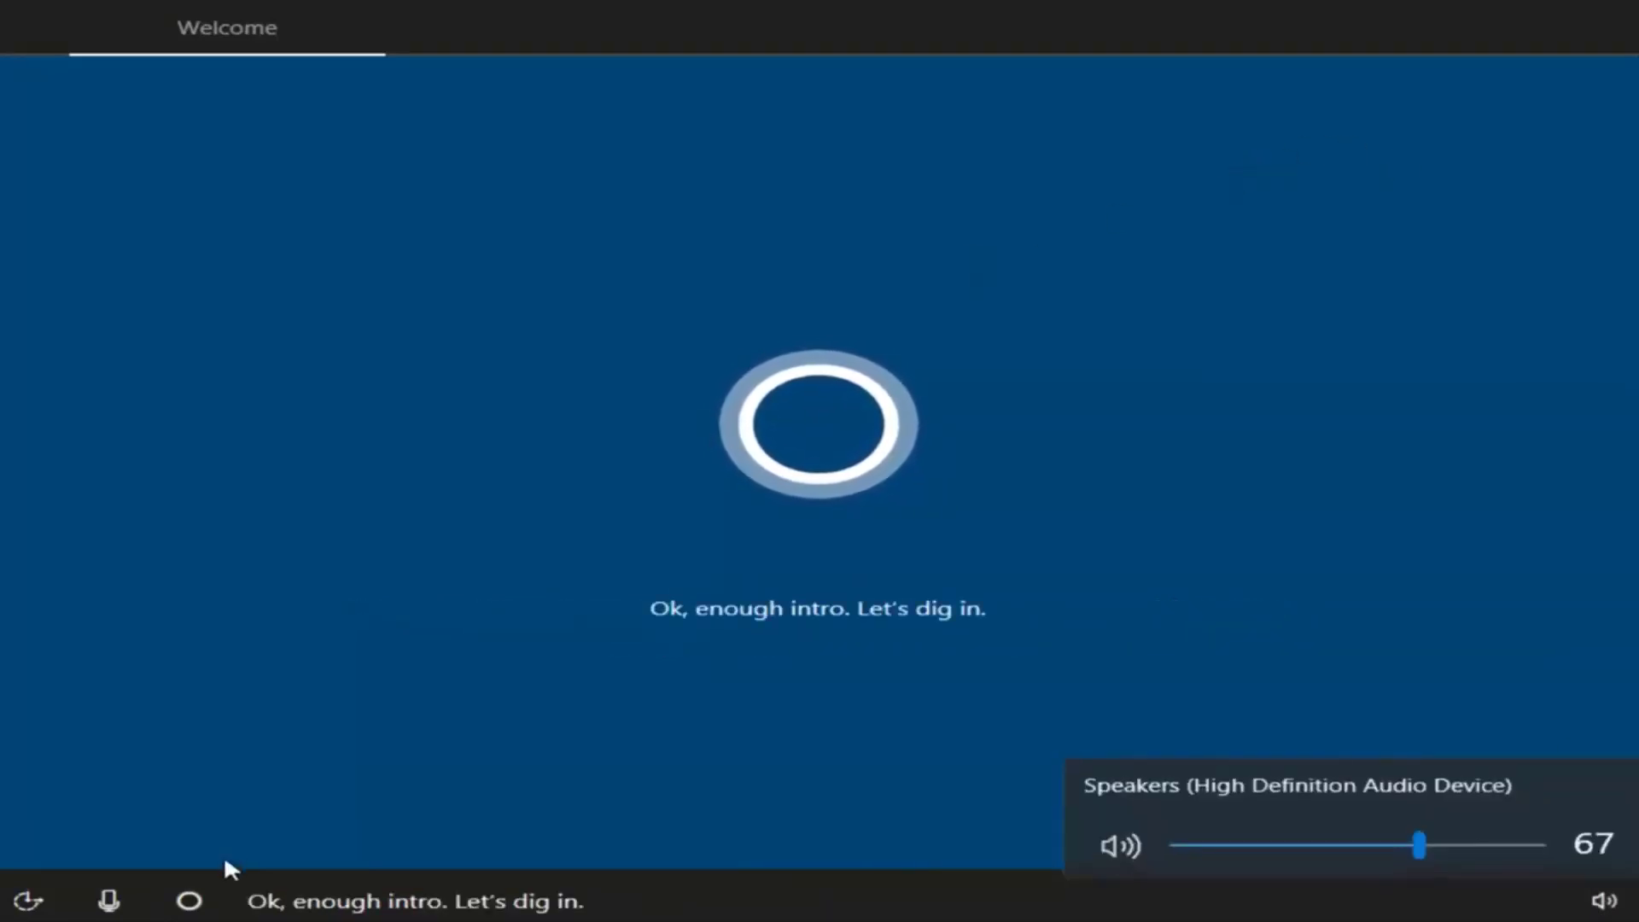
pyautogui.click(995, 608)
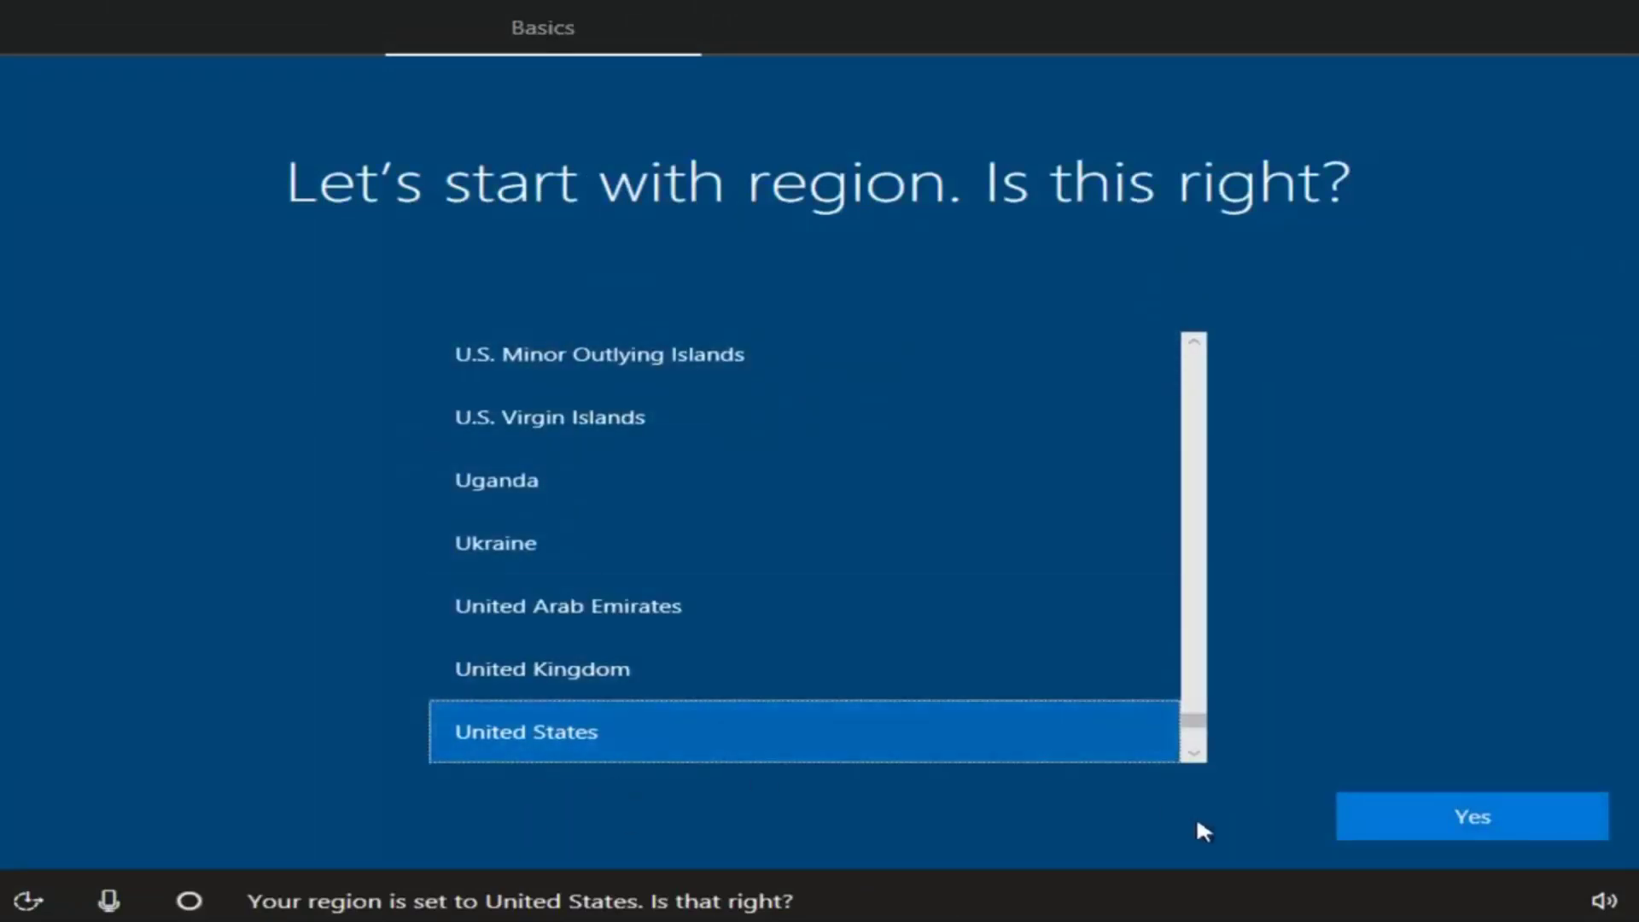
pyautogui.click(1425, 818)
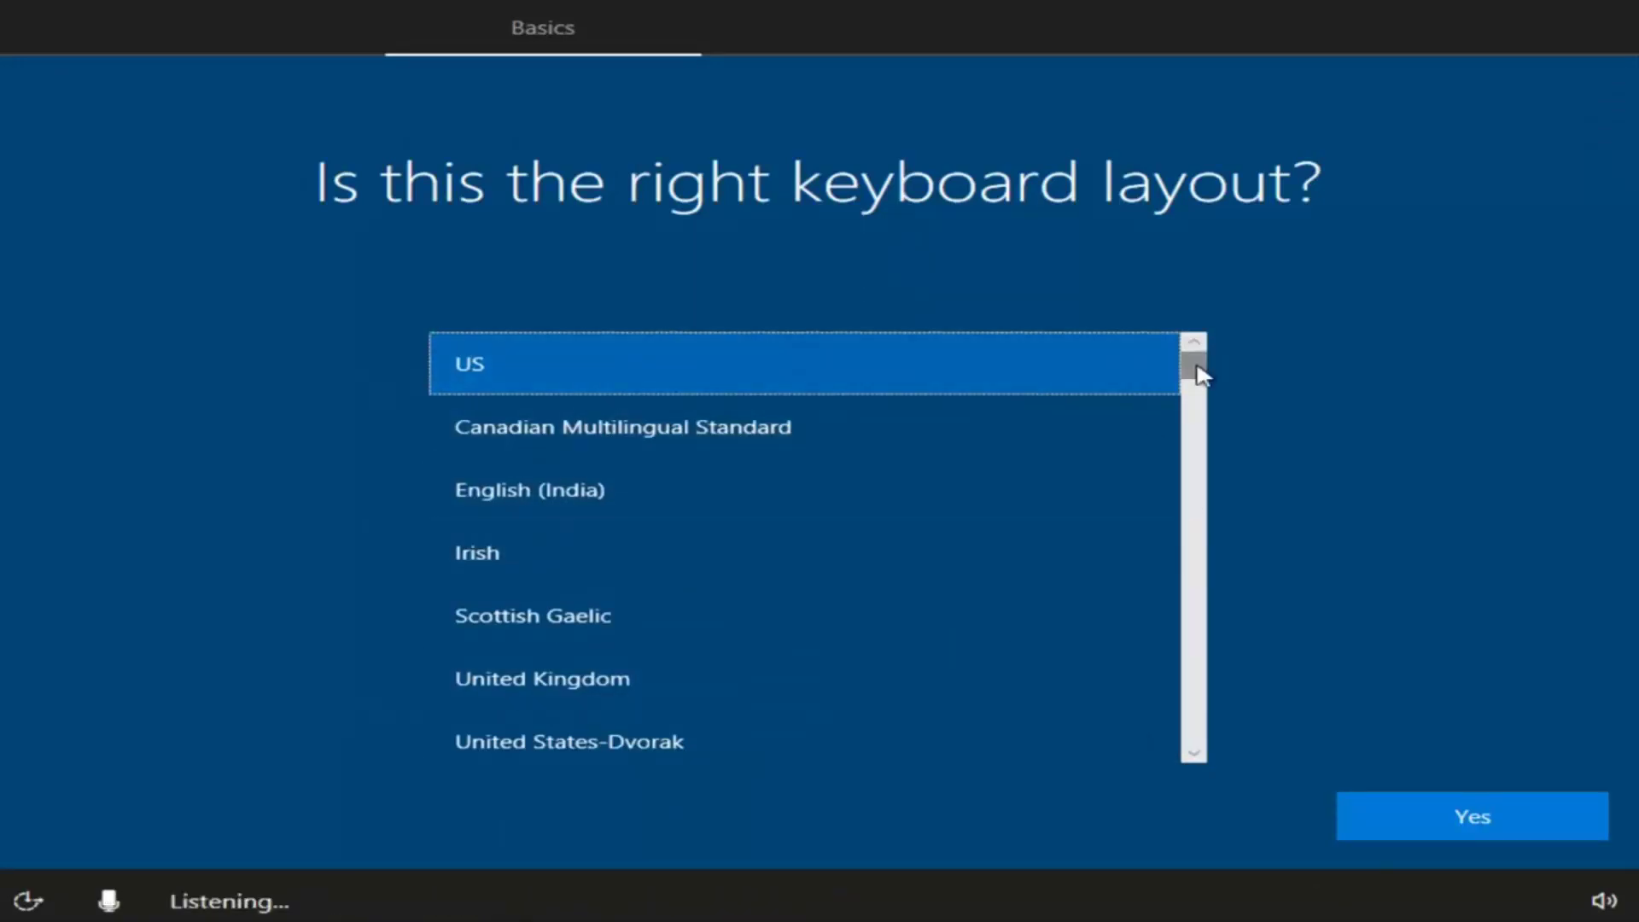
pyautogui.click(1443, 825)
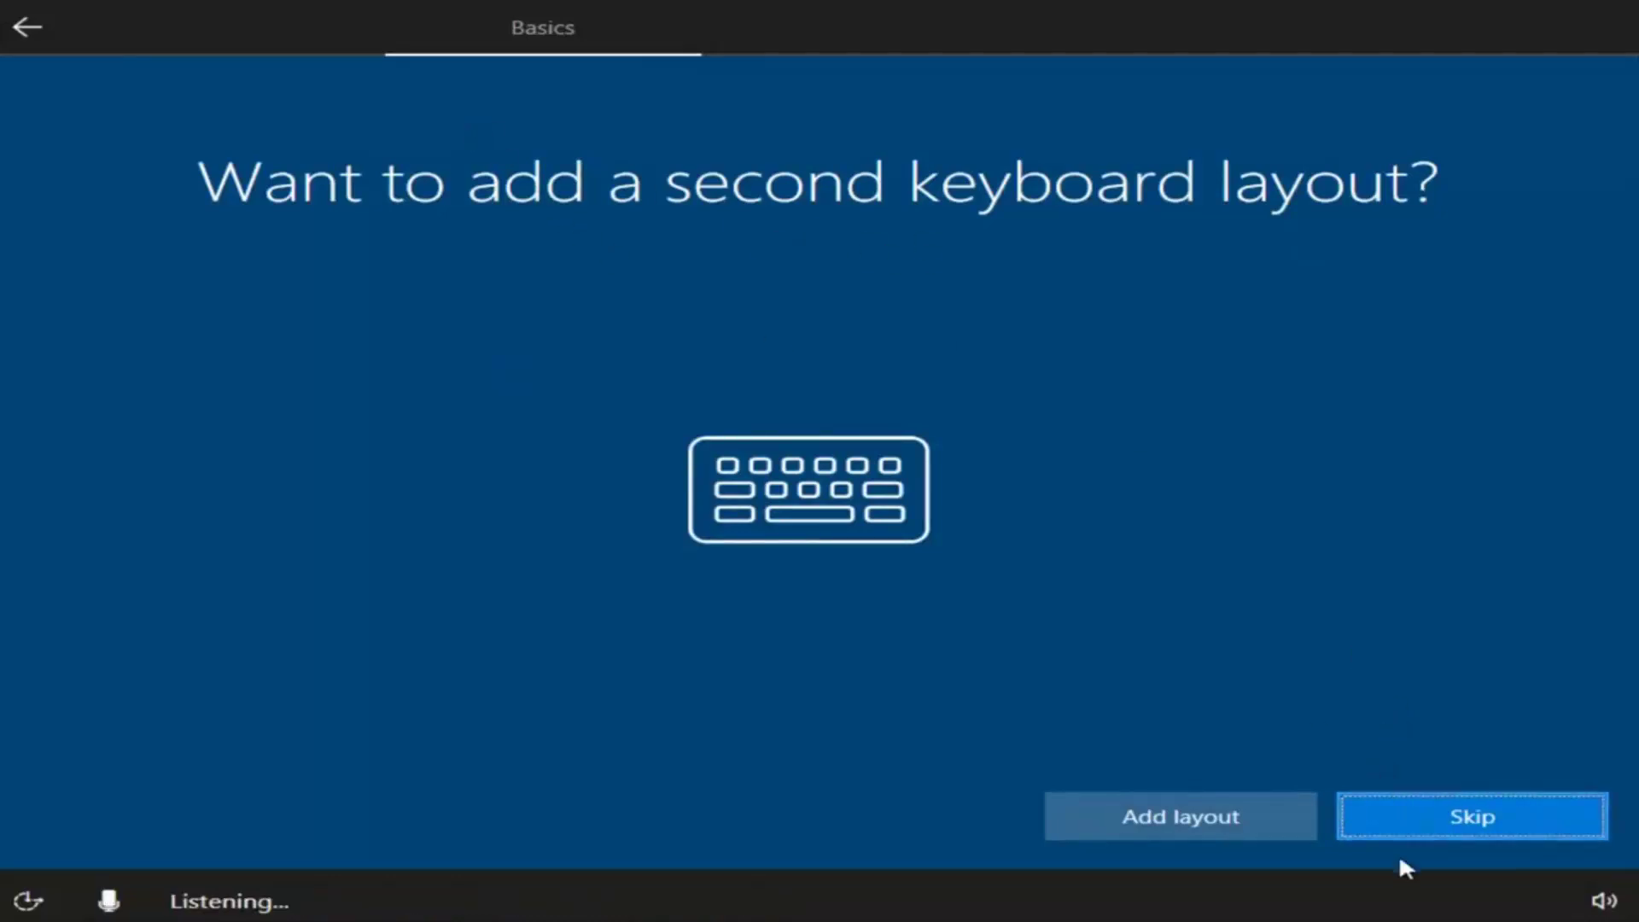
# Skip adding a second keyboard layout
pyautogui.click(1470, 820)
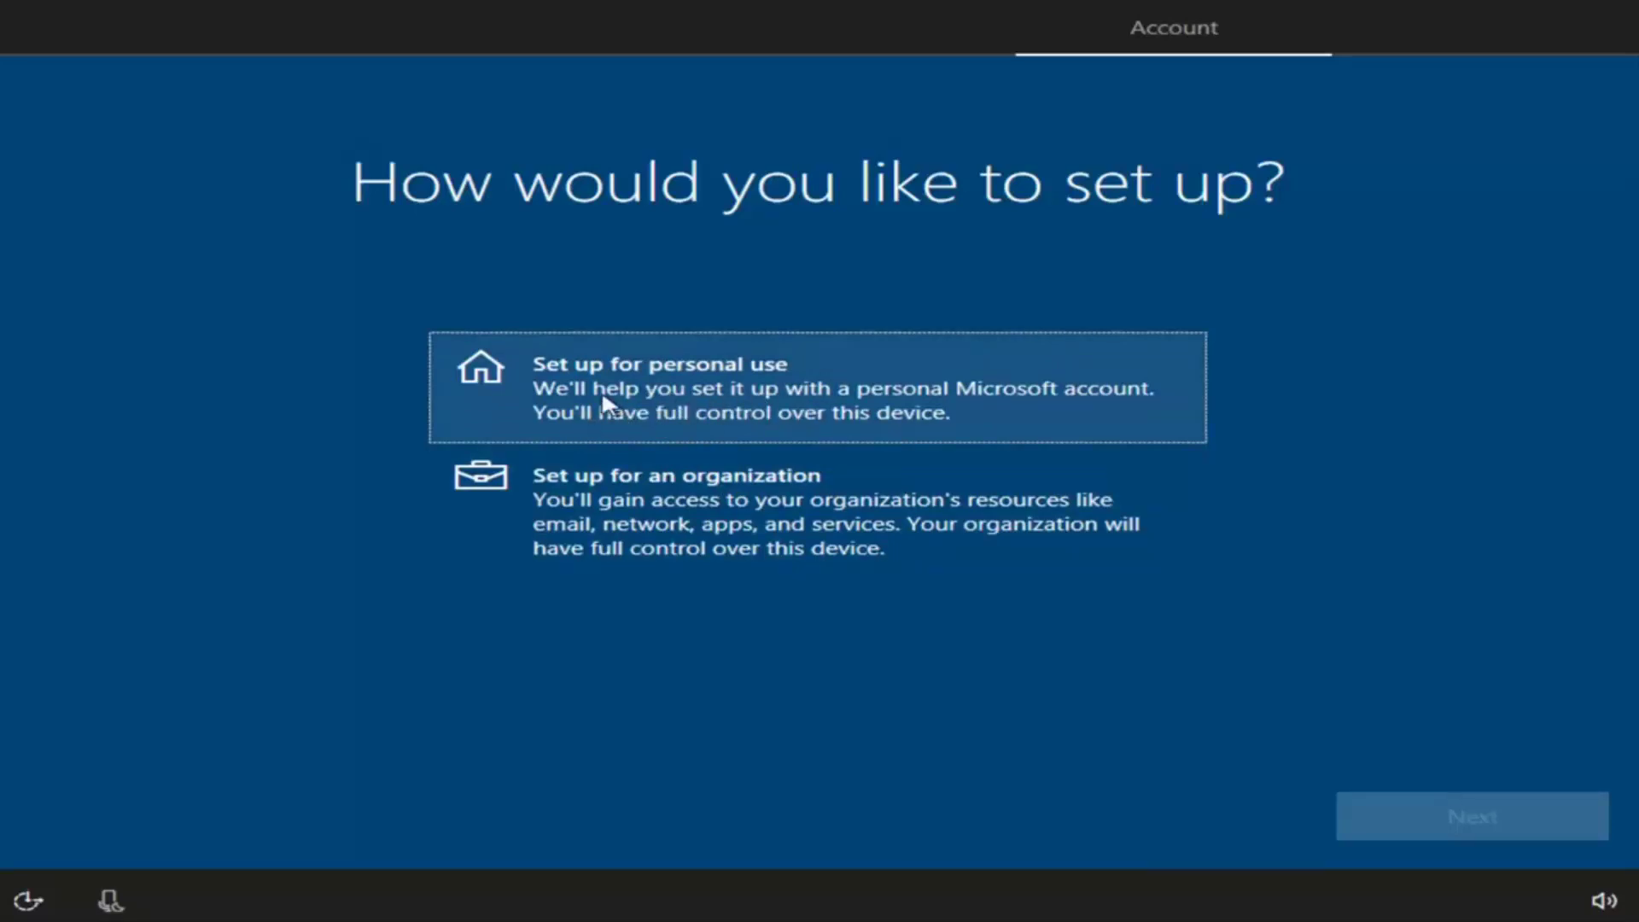
# Choose personal use, pick Offline account, and decline the Microsoft sign-in offer
pyautogui.click(565, 404)
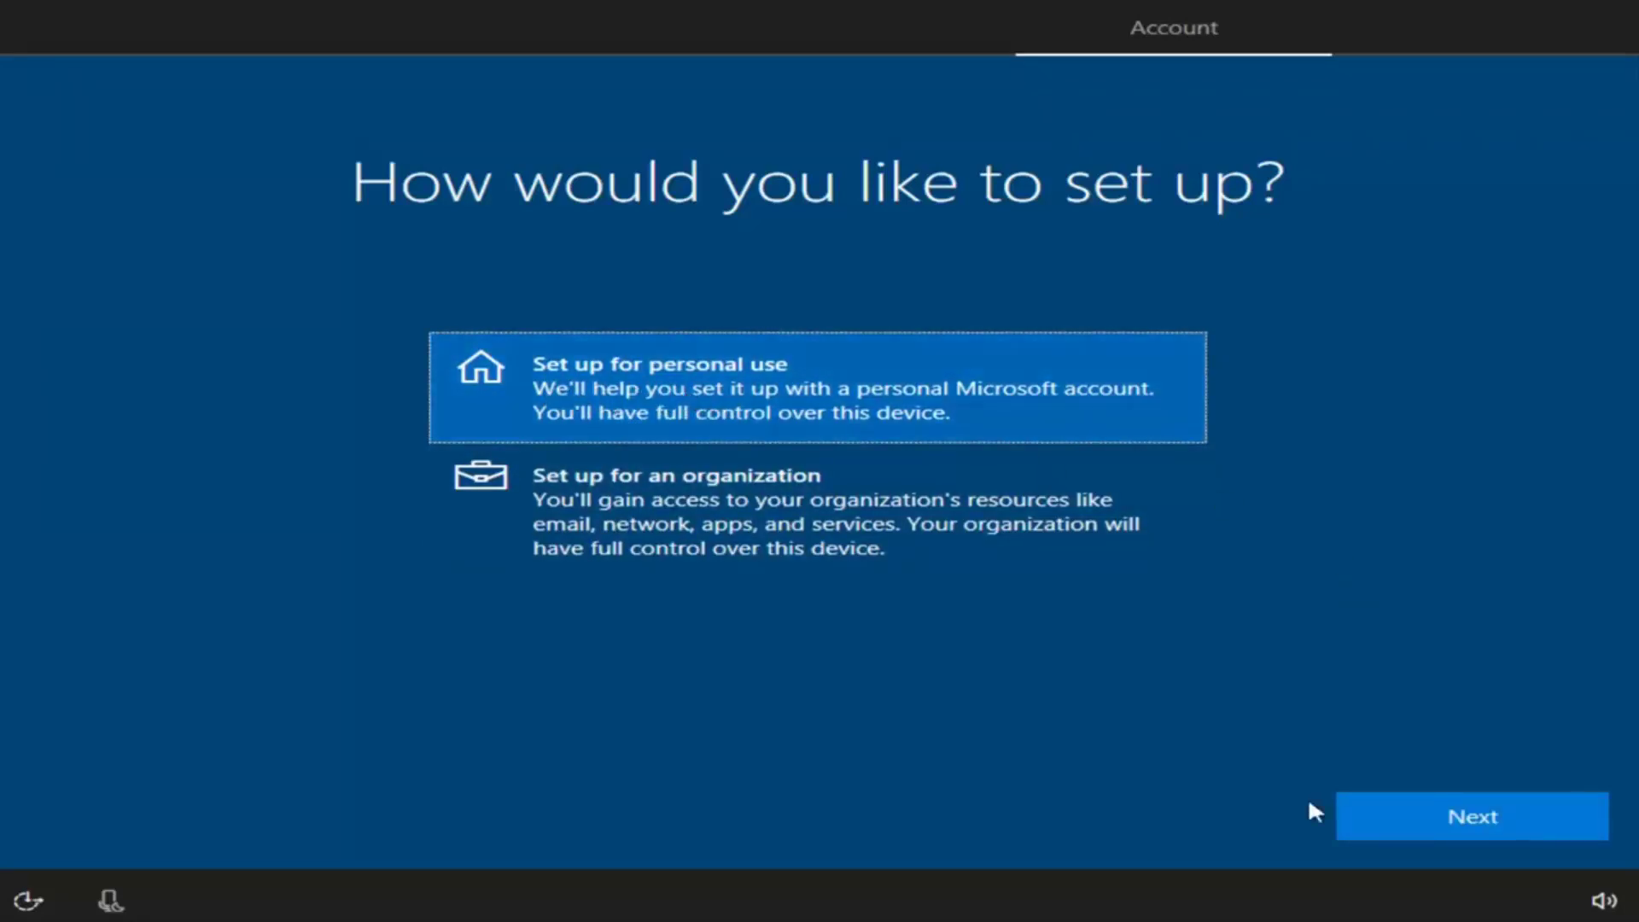
pyautogui.click(1417, 821)
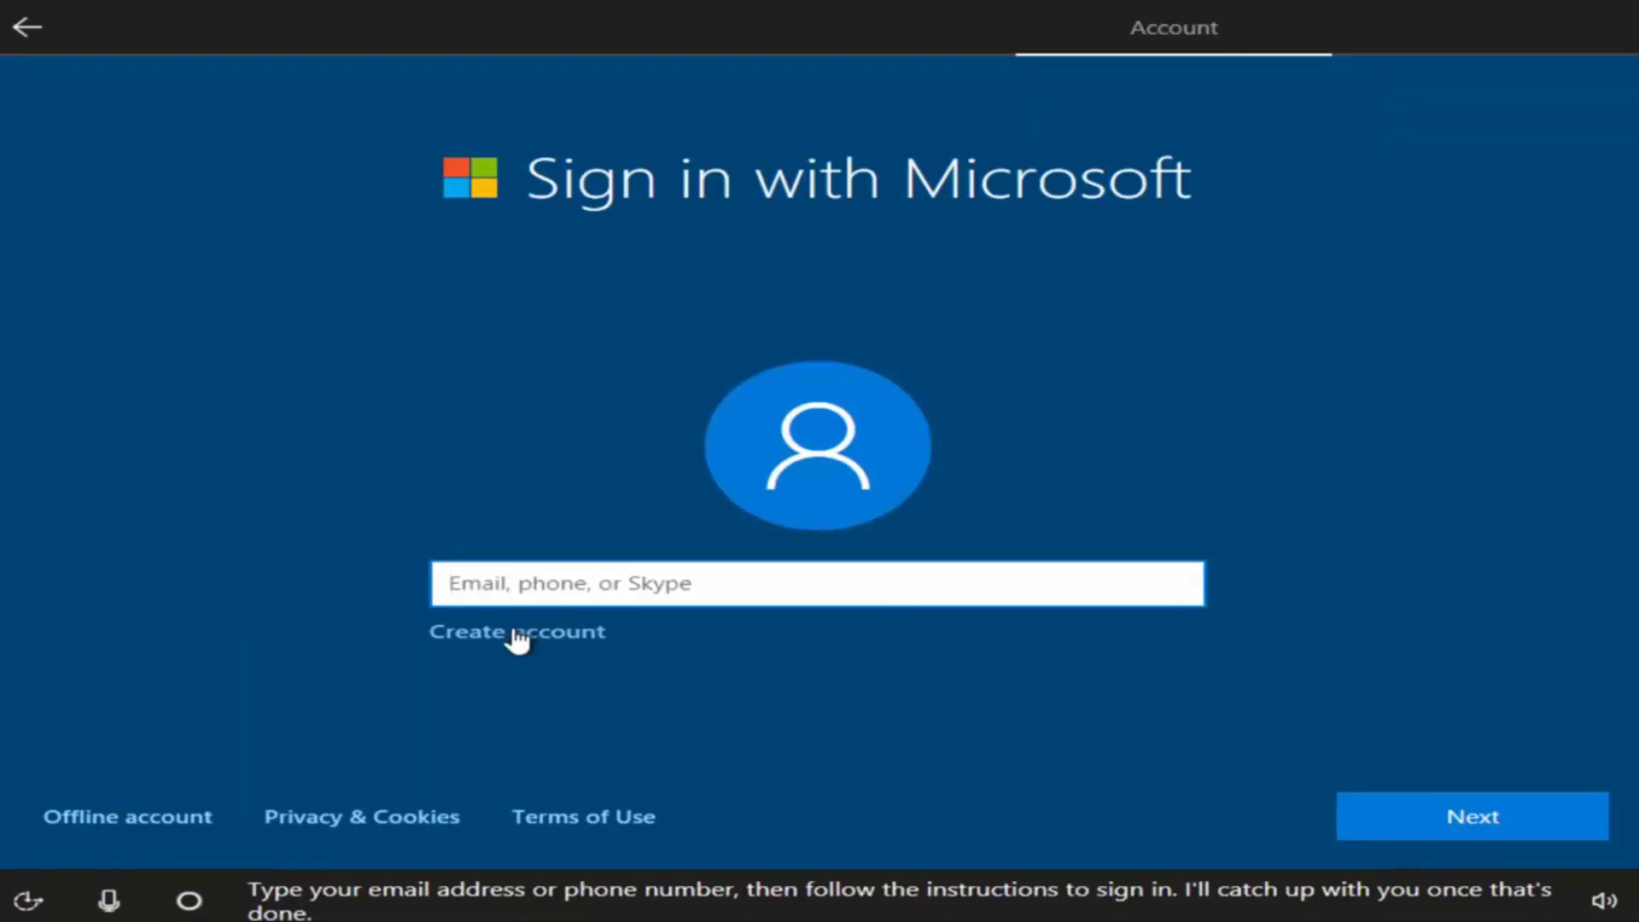
pyautogui.click(101, 816)
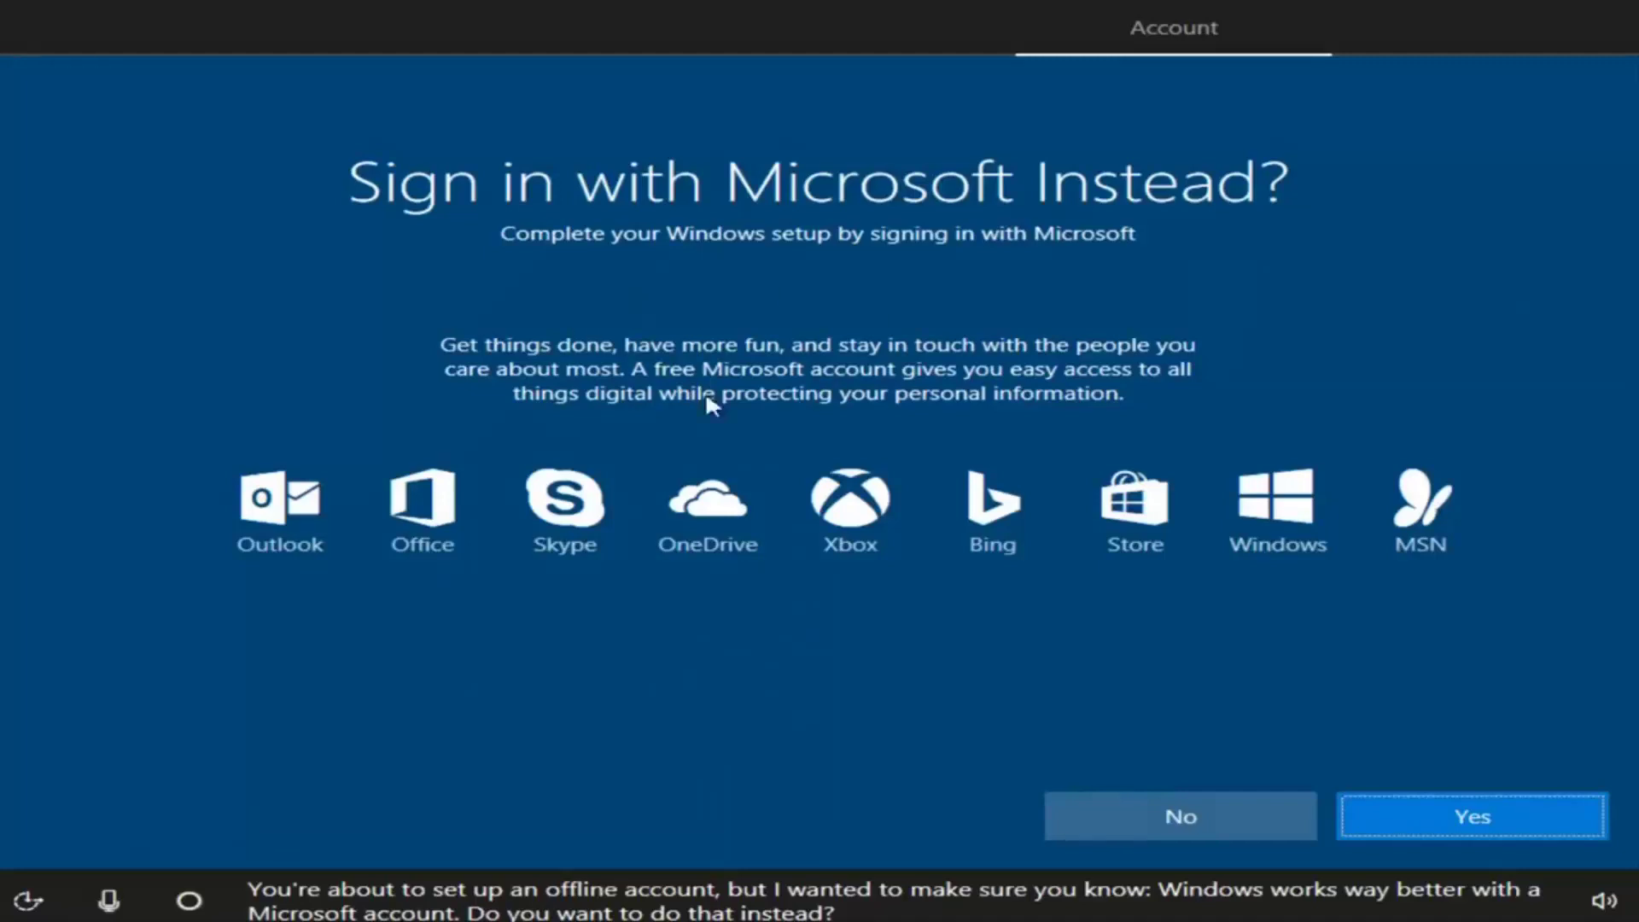
pyautogui.click(1136, 812)
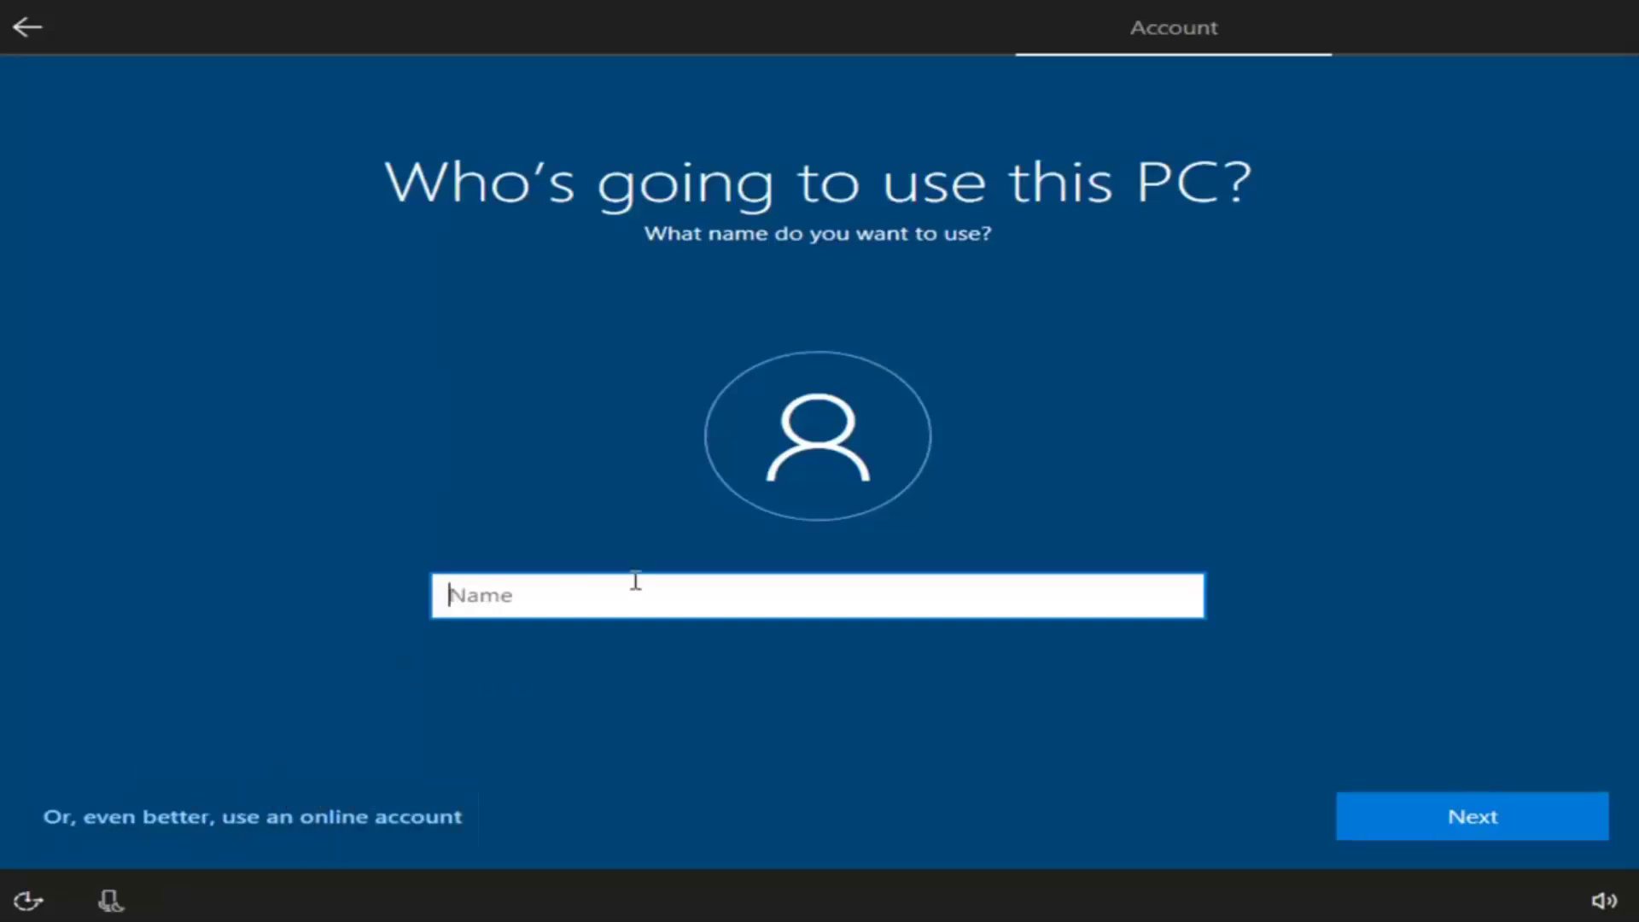
# Enter the user's full name as the local account name
pyautogui.write('Test')
pyautogui.press('BackSpace')
pyautogui.press('BackSpace')
pyautogui.press('BackSpace')
pyautogui.press('BackSpace')
pyautogui.press('BackSpace')
pyautogui.write('John Smith')
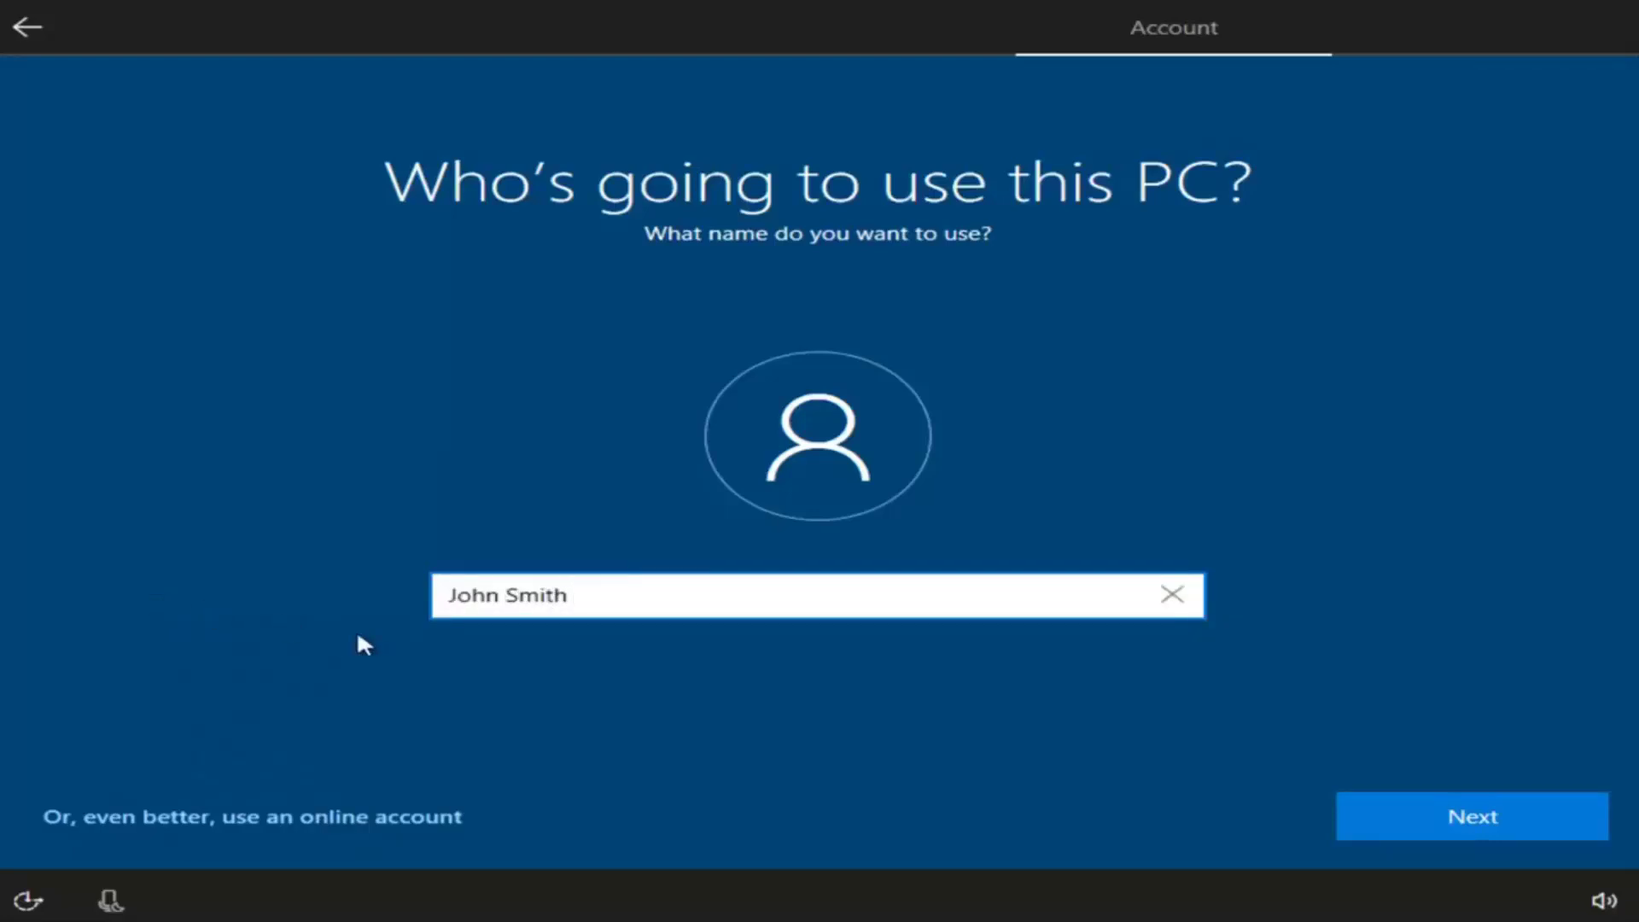
pyautogui.click(1421, 829)
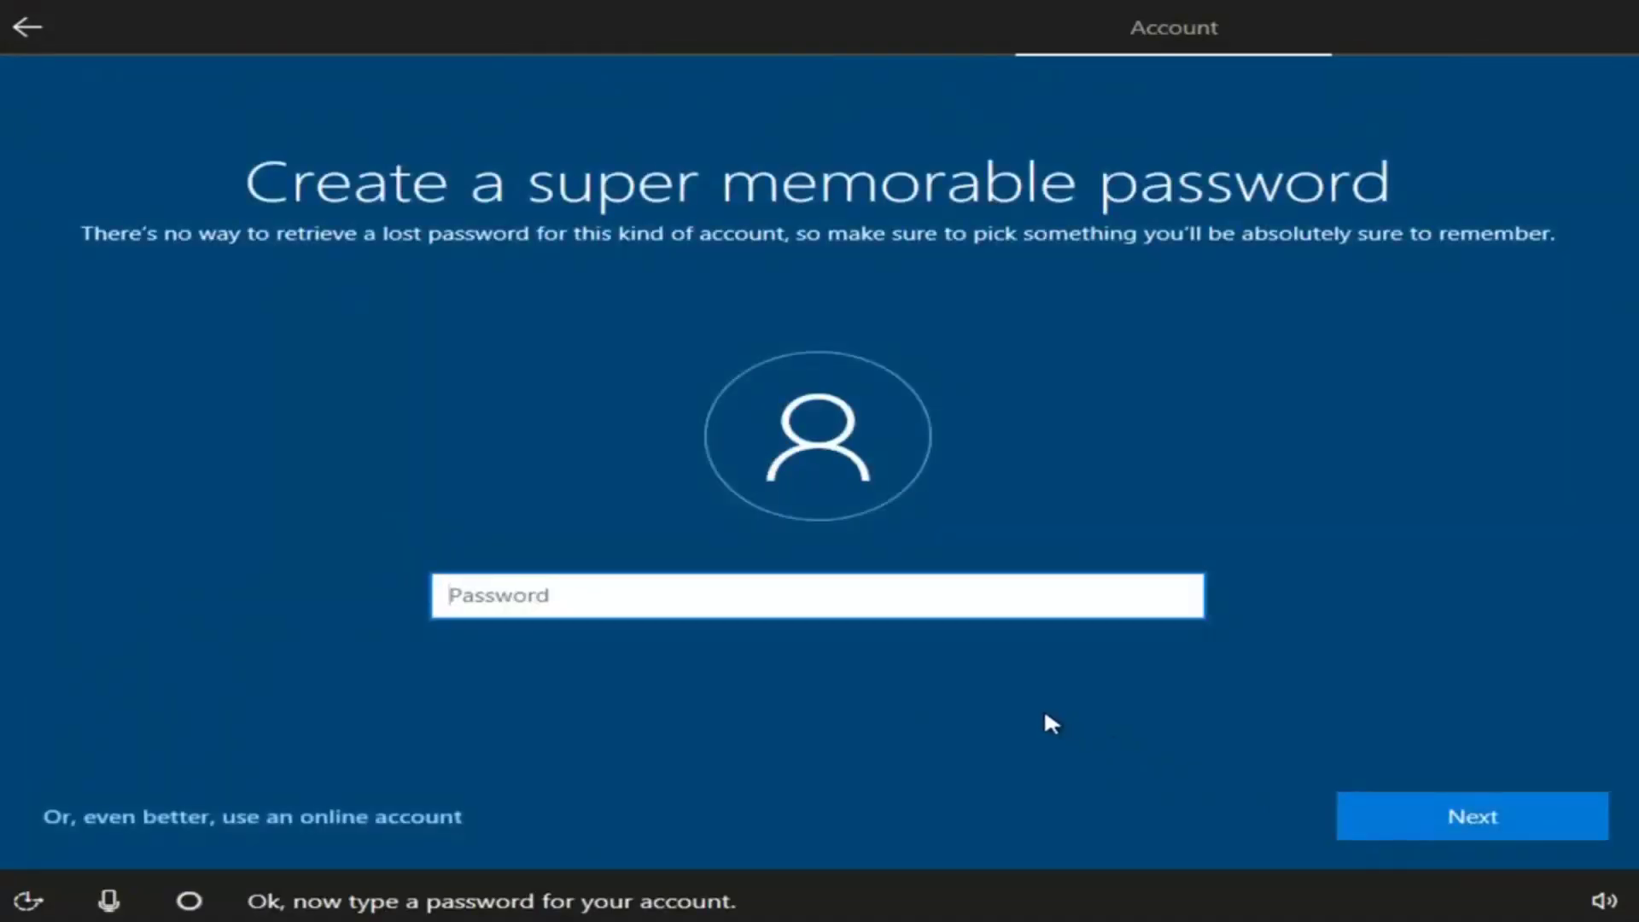
# Set the account password and confirm it
pyautogui.write('•••••••••')
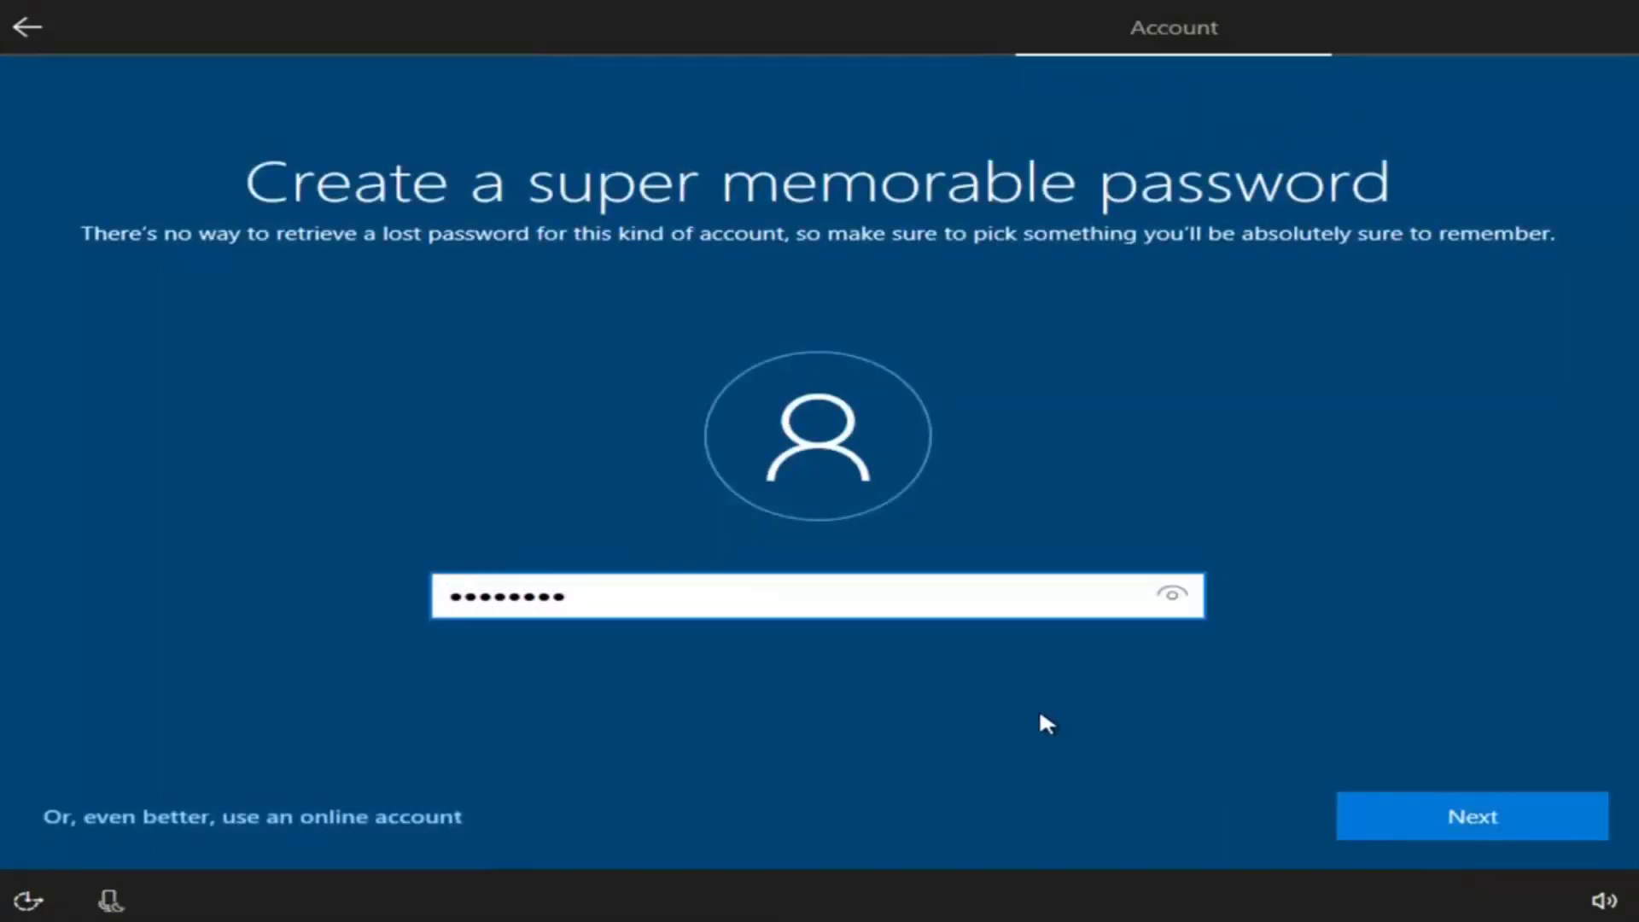
pyautogui.hotkey('ctrl', 'a')
pyautogui.write('••••••')
pyautogui.hotkey('ctrl', 'a')
pyautogui.write('•••••••••')
pyautogui.click(1539, 823)
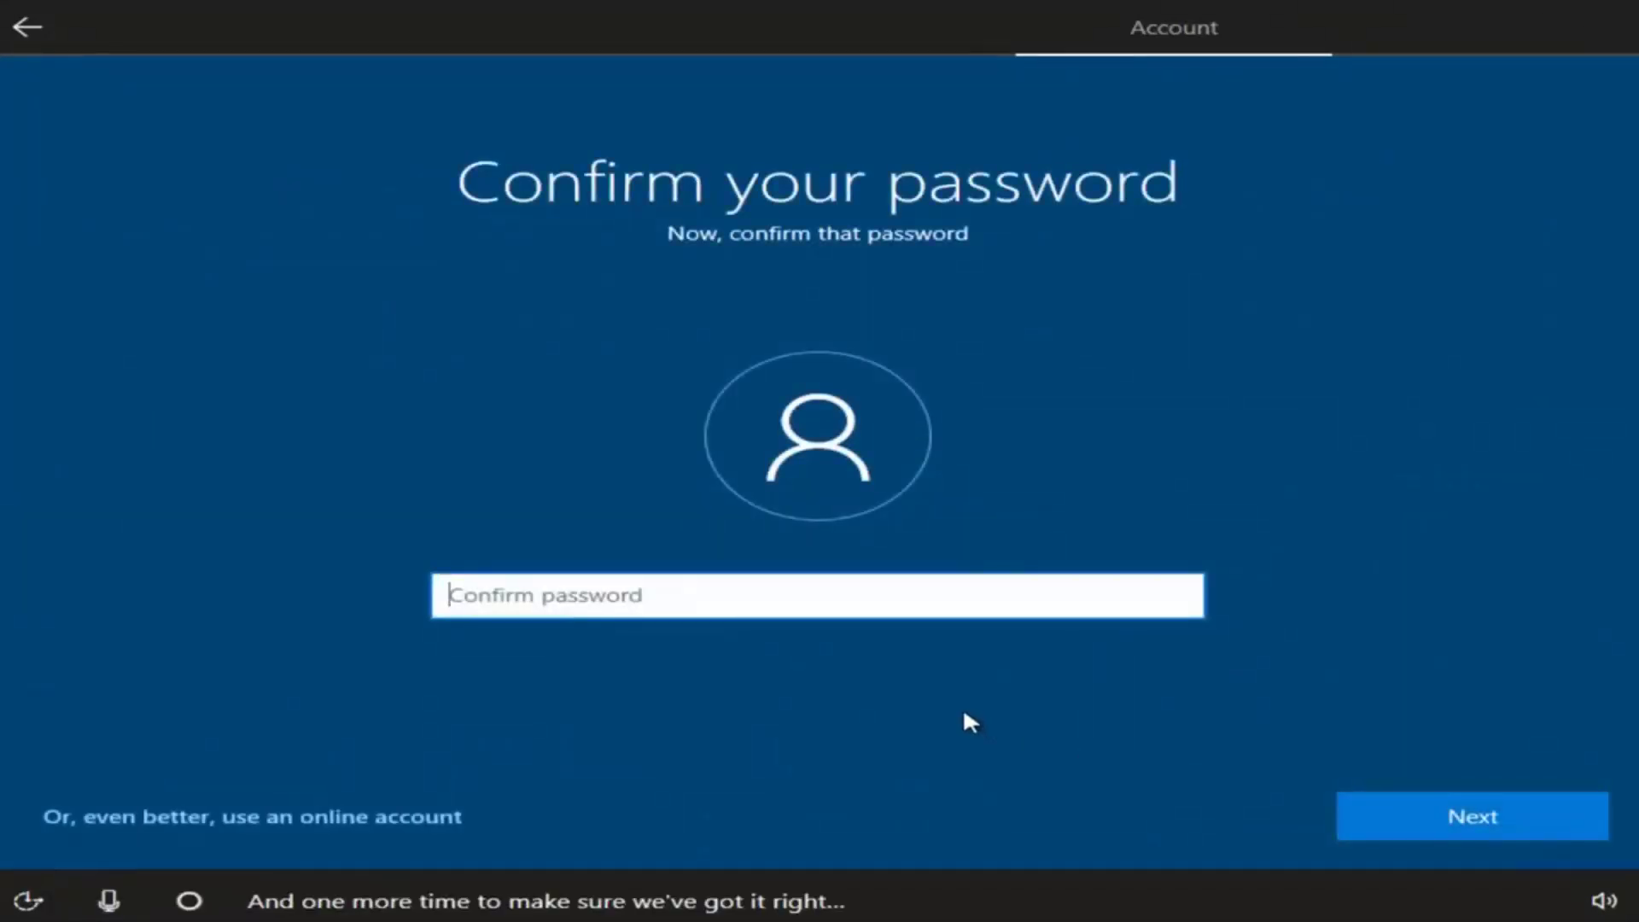
pyautogui.write('•••••••••')
pyautogui.click(1445, 819)
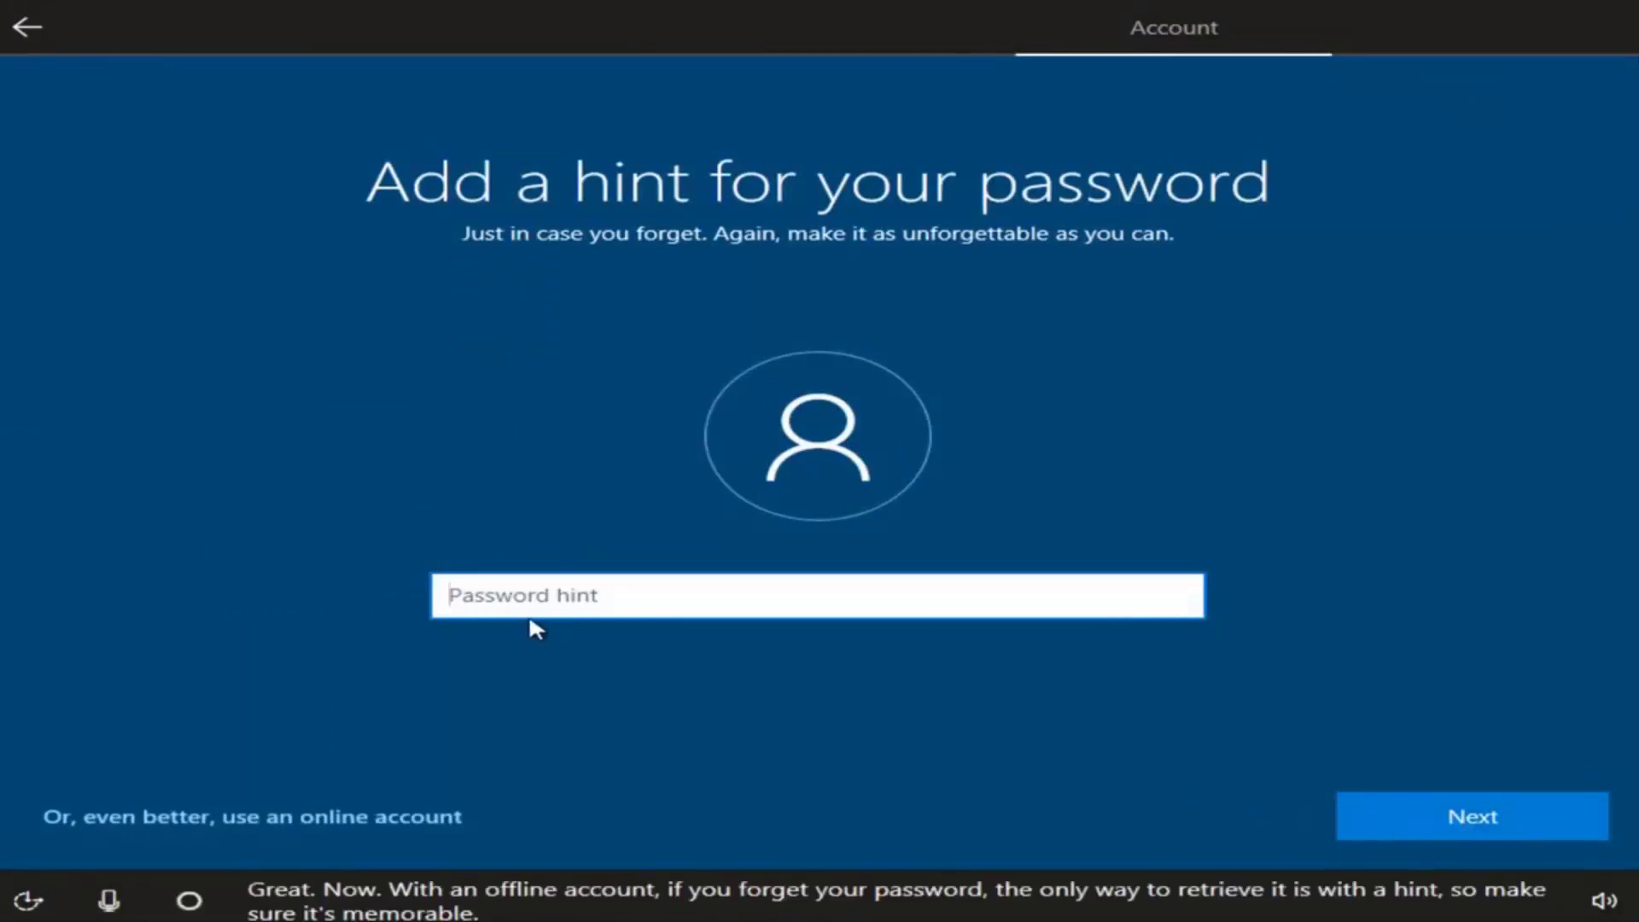
# Enter a password hint that doesn't contain the password, replacing the rejected first attempt
pyautogui.write('password')
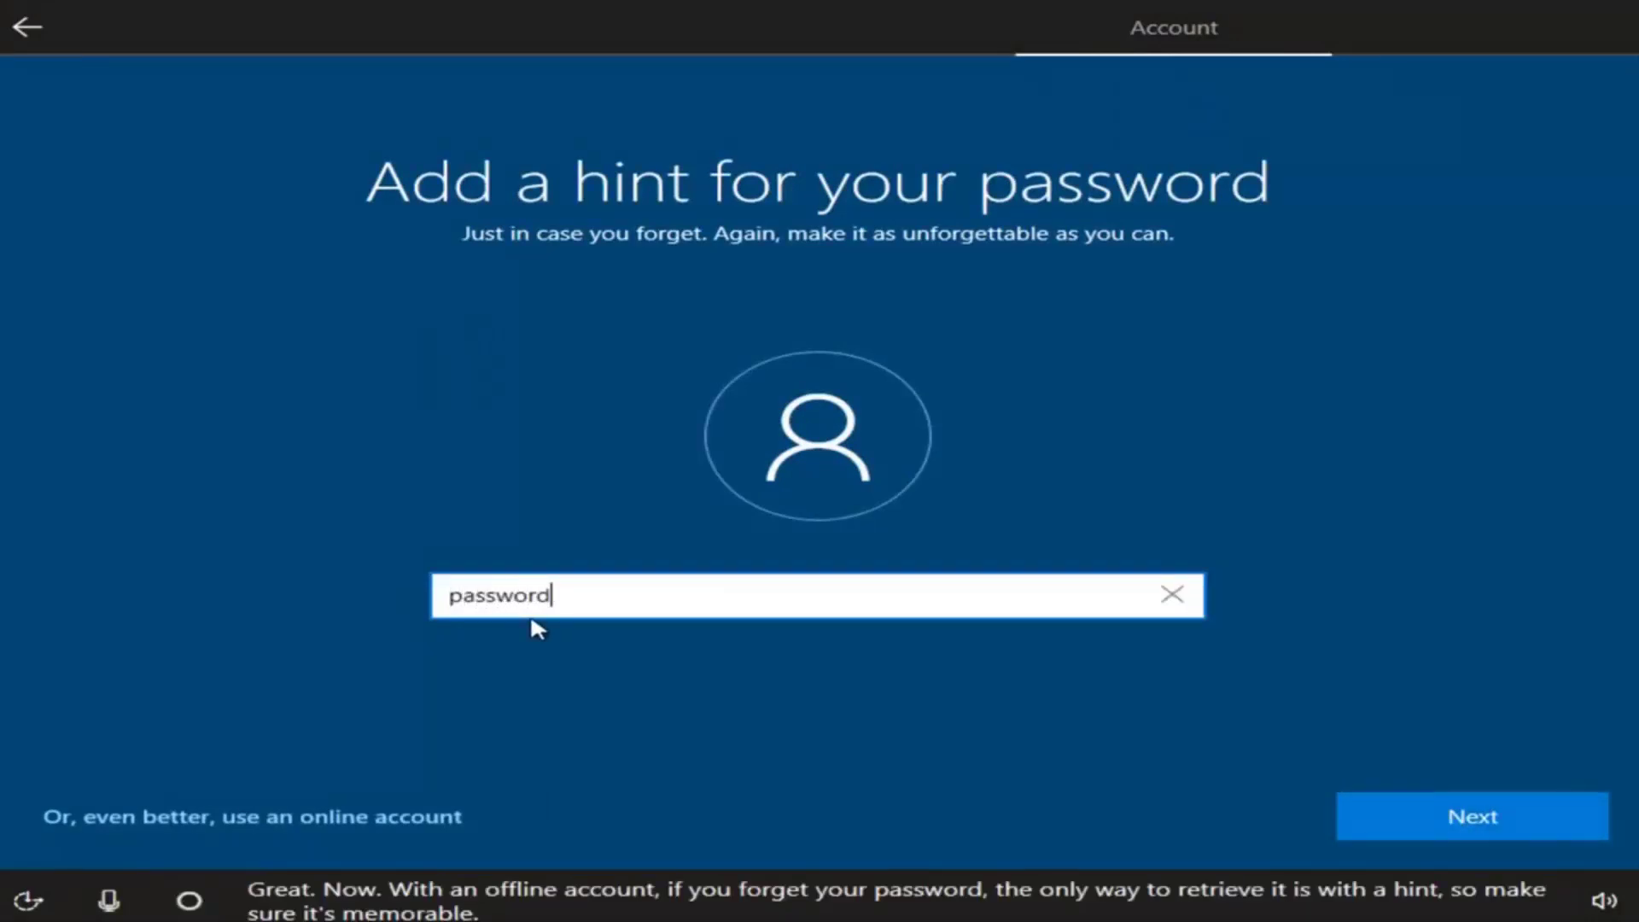
pyautogui.click(1431, 818)
pyautogui.click(590, 629)
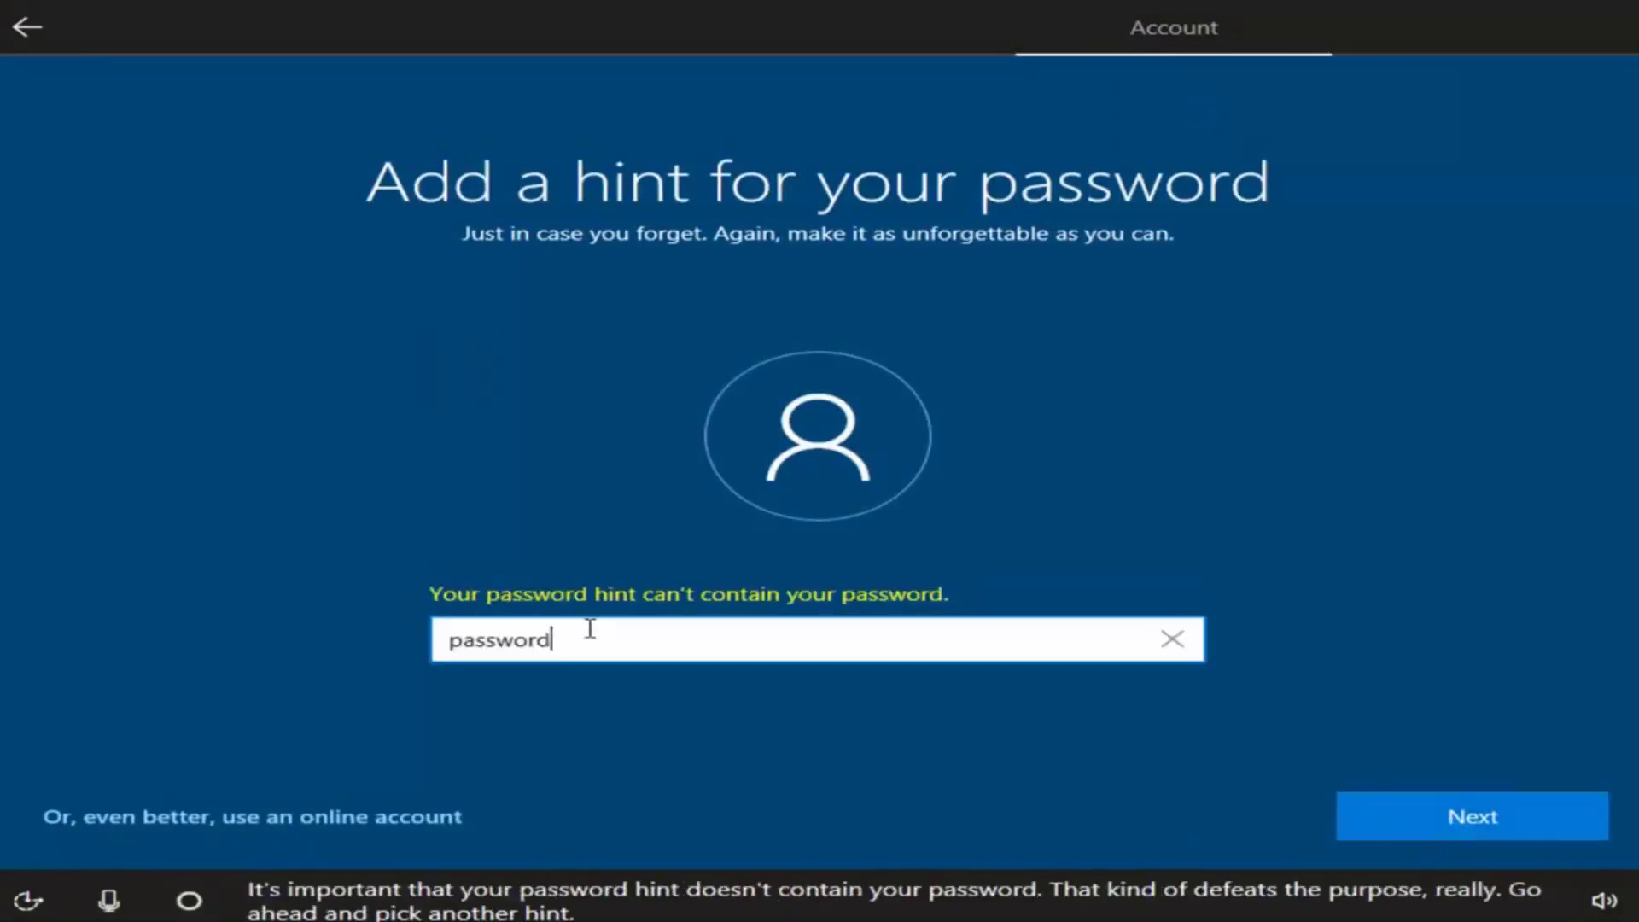
pyautogui.write('1')
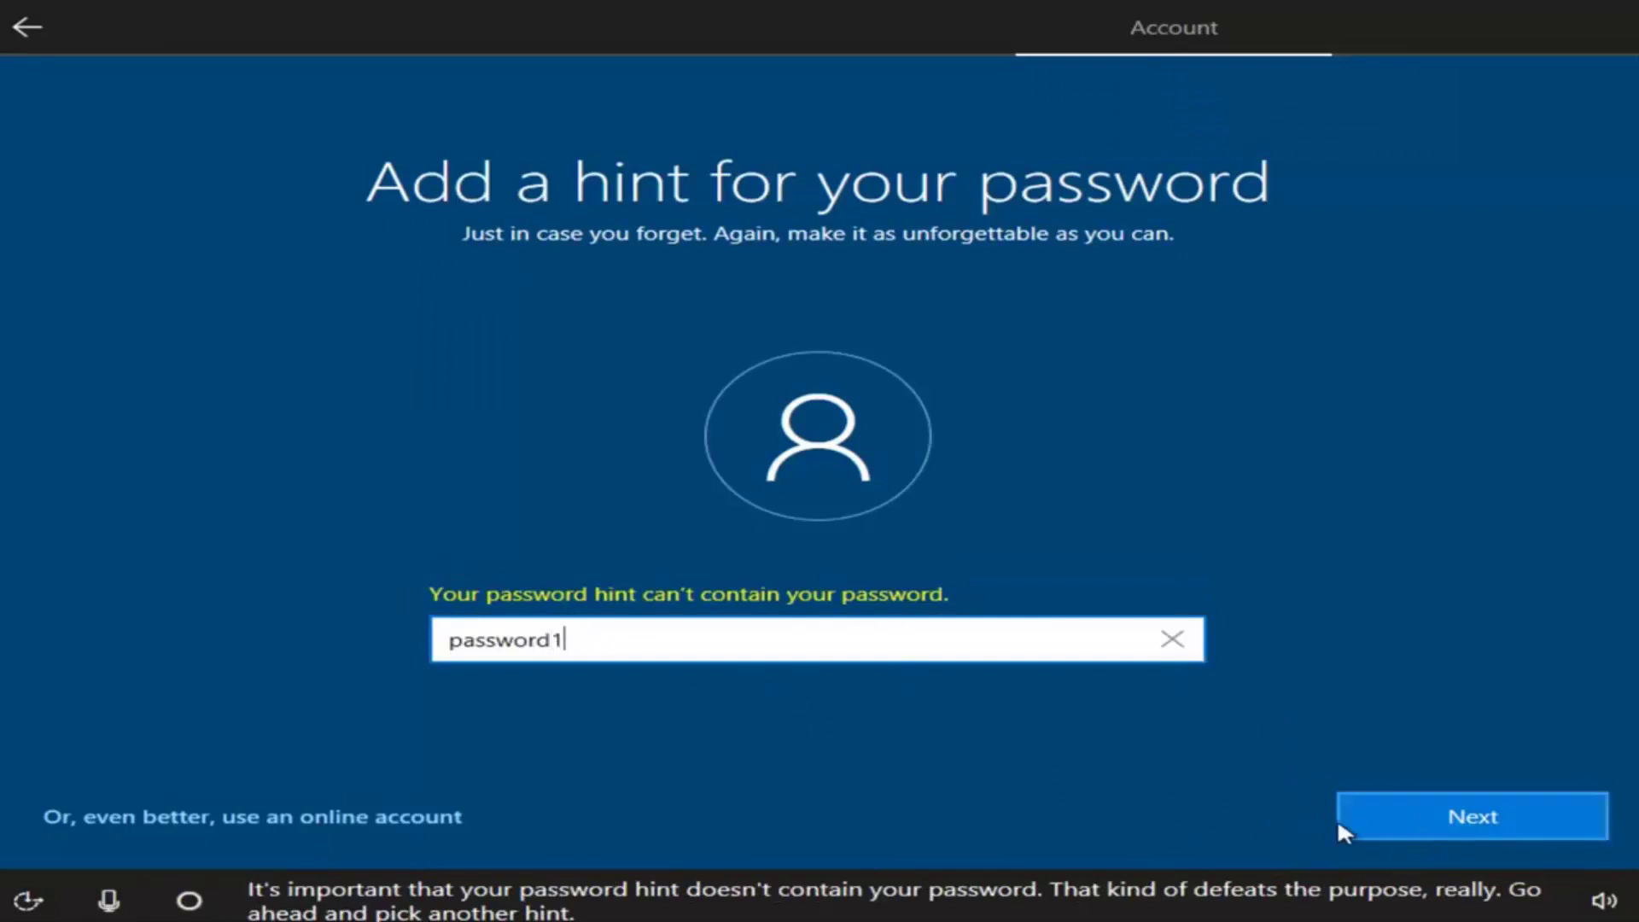
pyautogui.click(1340, 818)
pyautogui.write('pass')
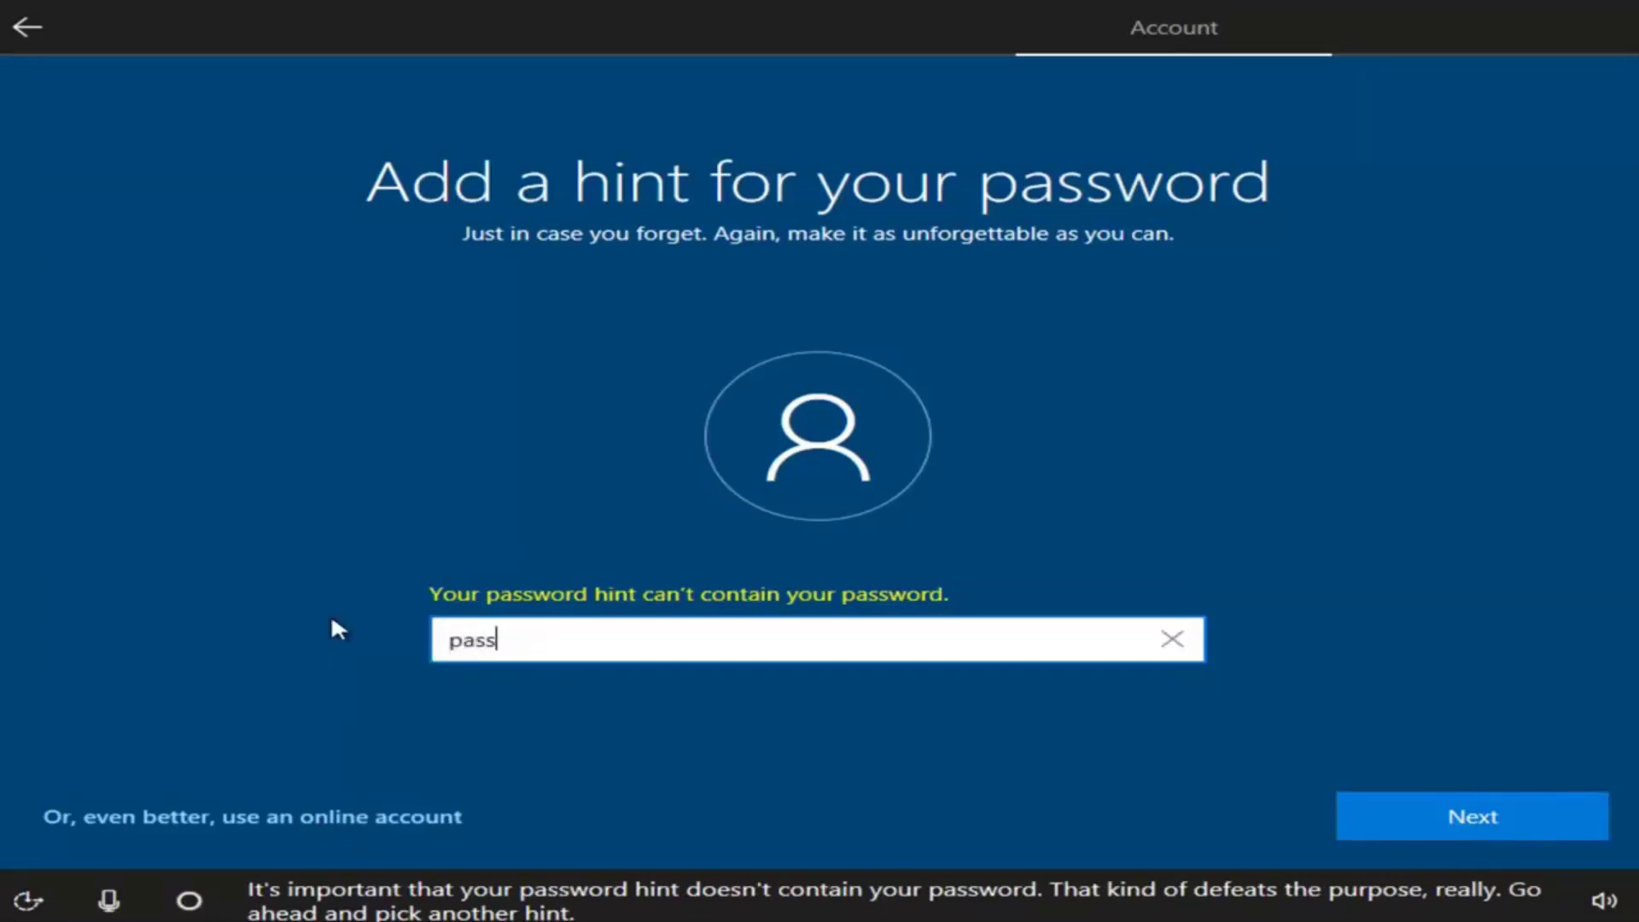
pyautogui.write('-word')
pyautogui.click(1488, 833)
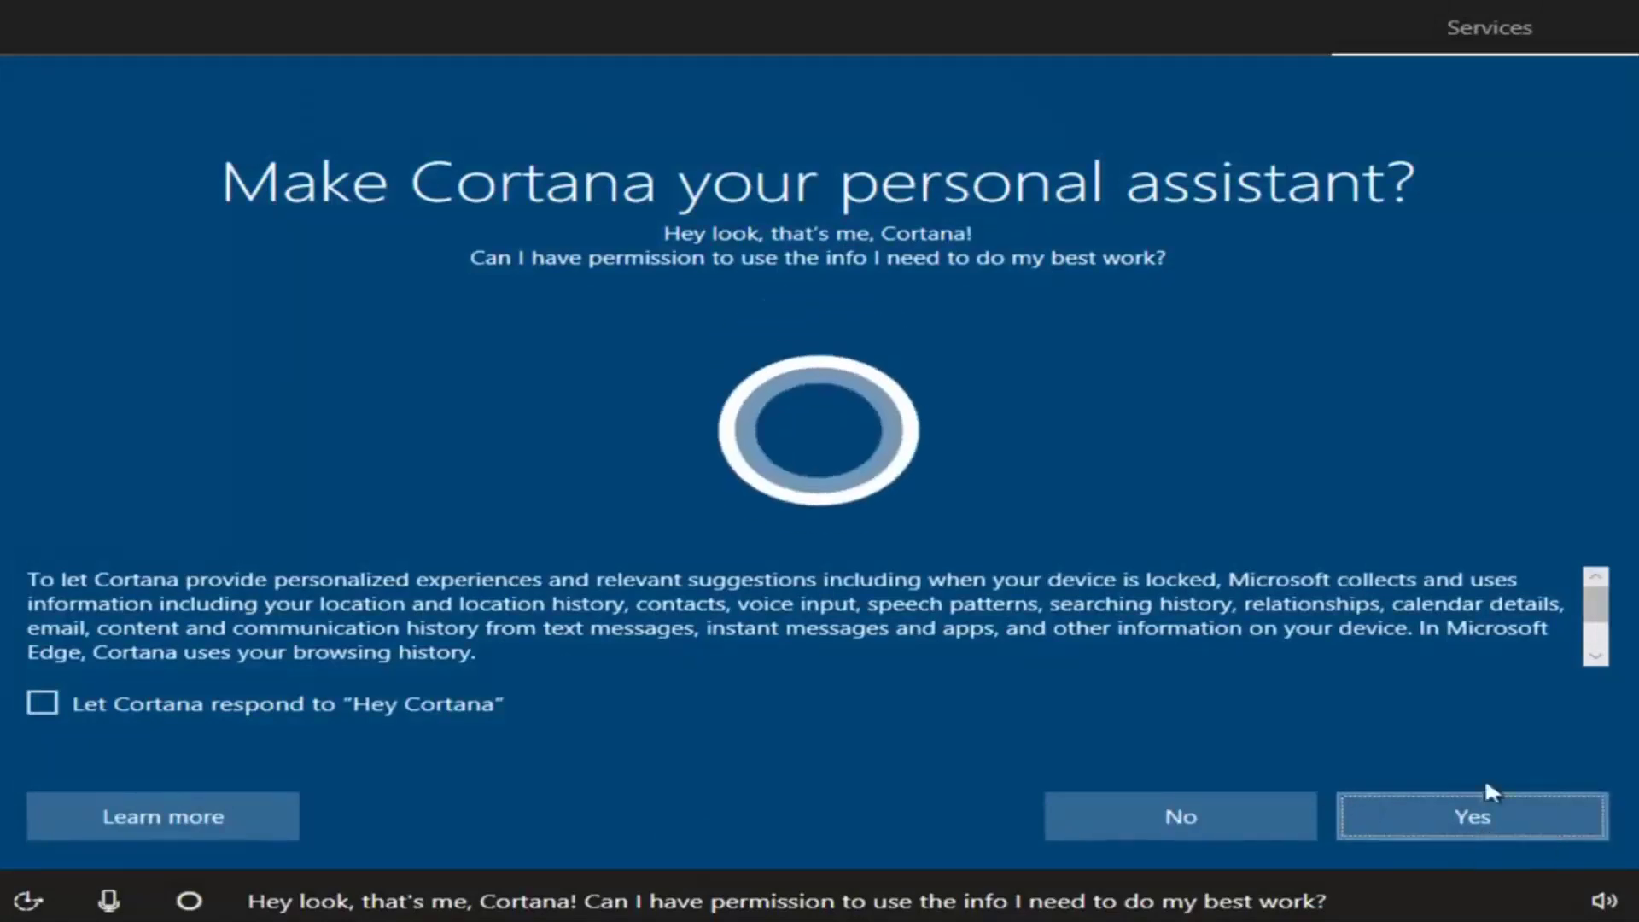
# Decline Cortana, switch off Location, Speech, Tailored experiences and Relevant ads, set Diagnostics to Basic, and accept
pyautogui.click(1123, 818)
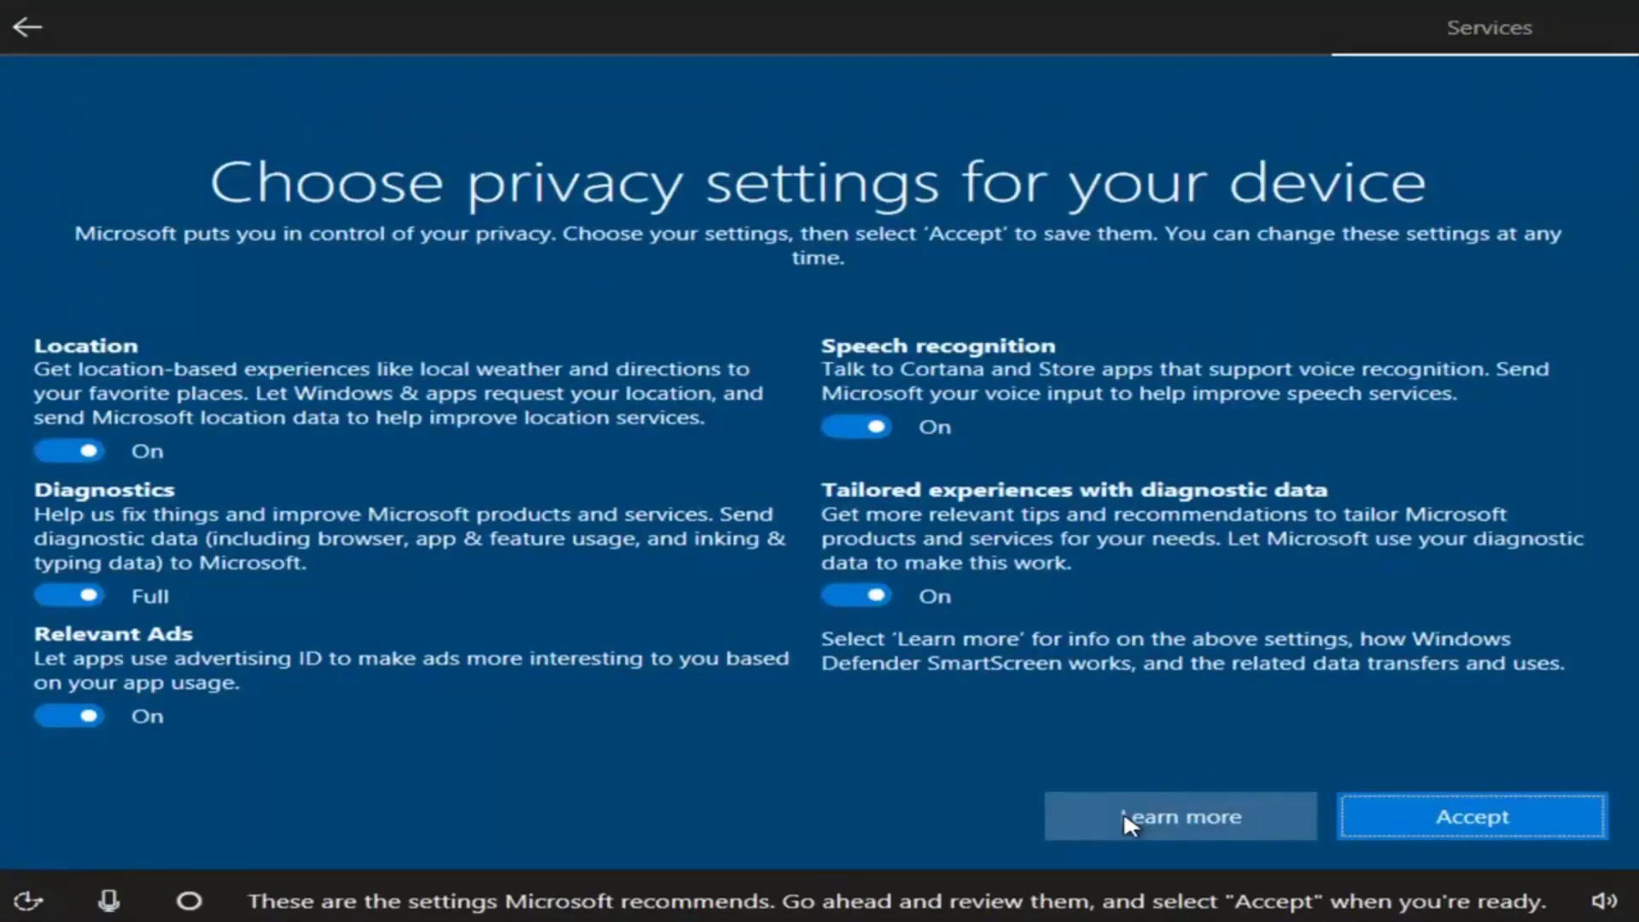
pyautogui.click(74, 445)
pyautogui.click(828, 421)
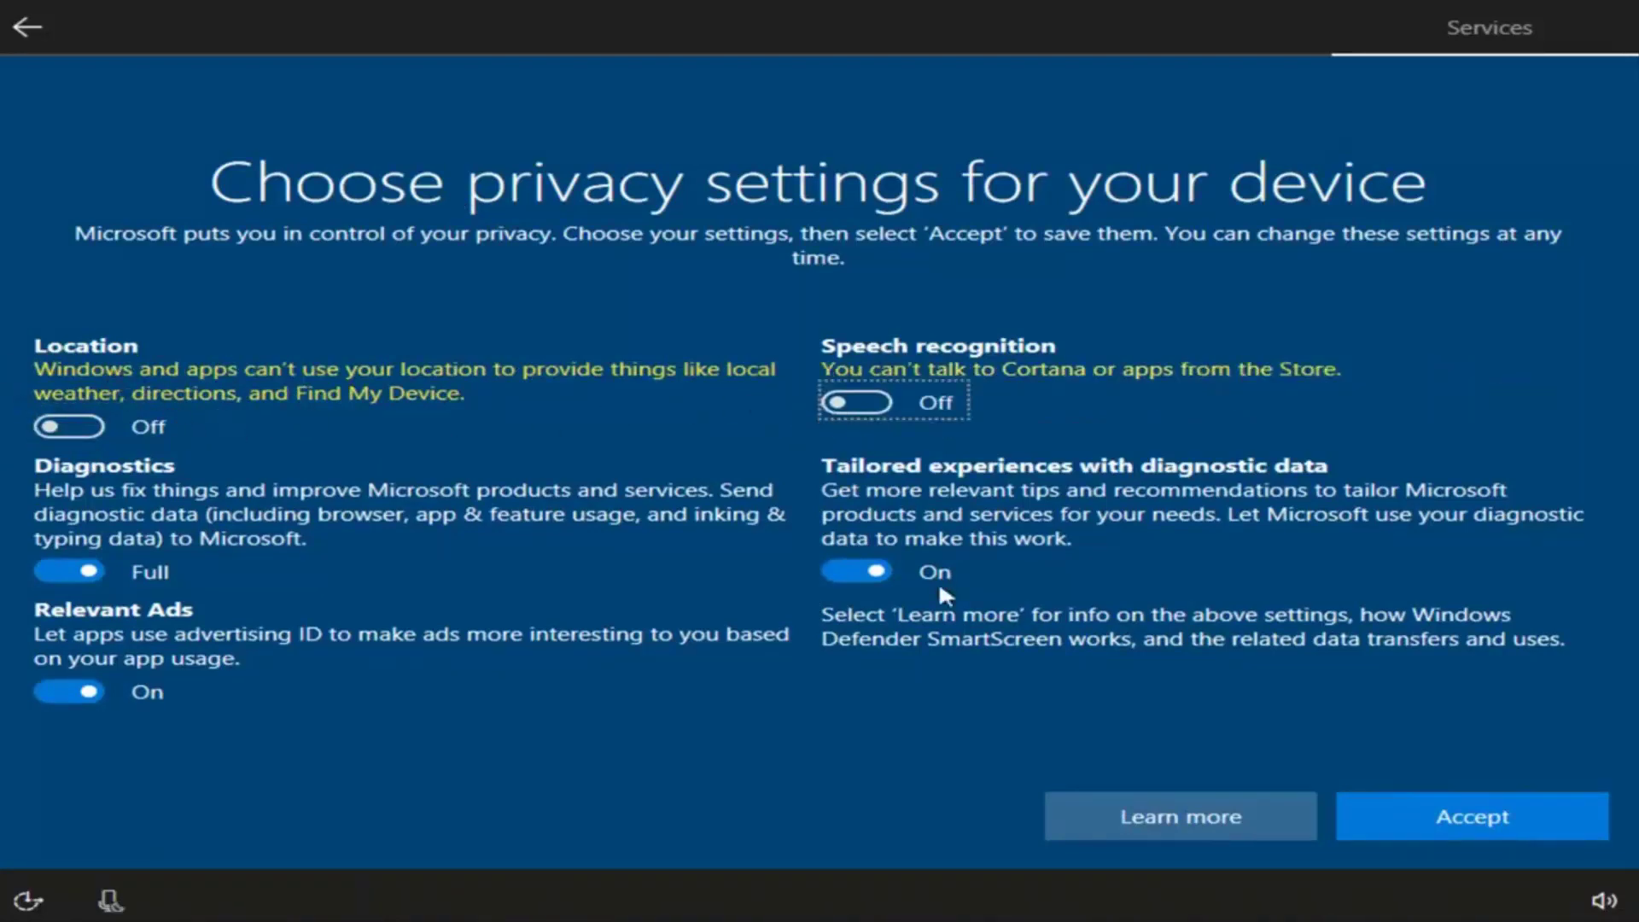
pyautogui.click(846, 572)
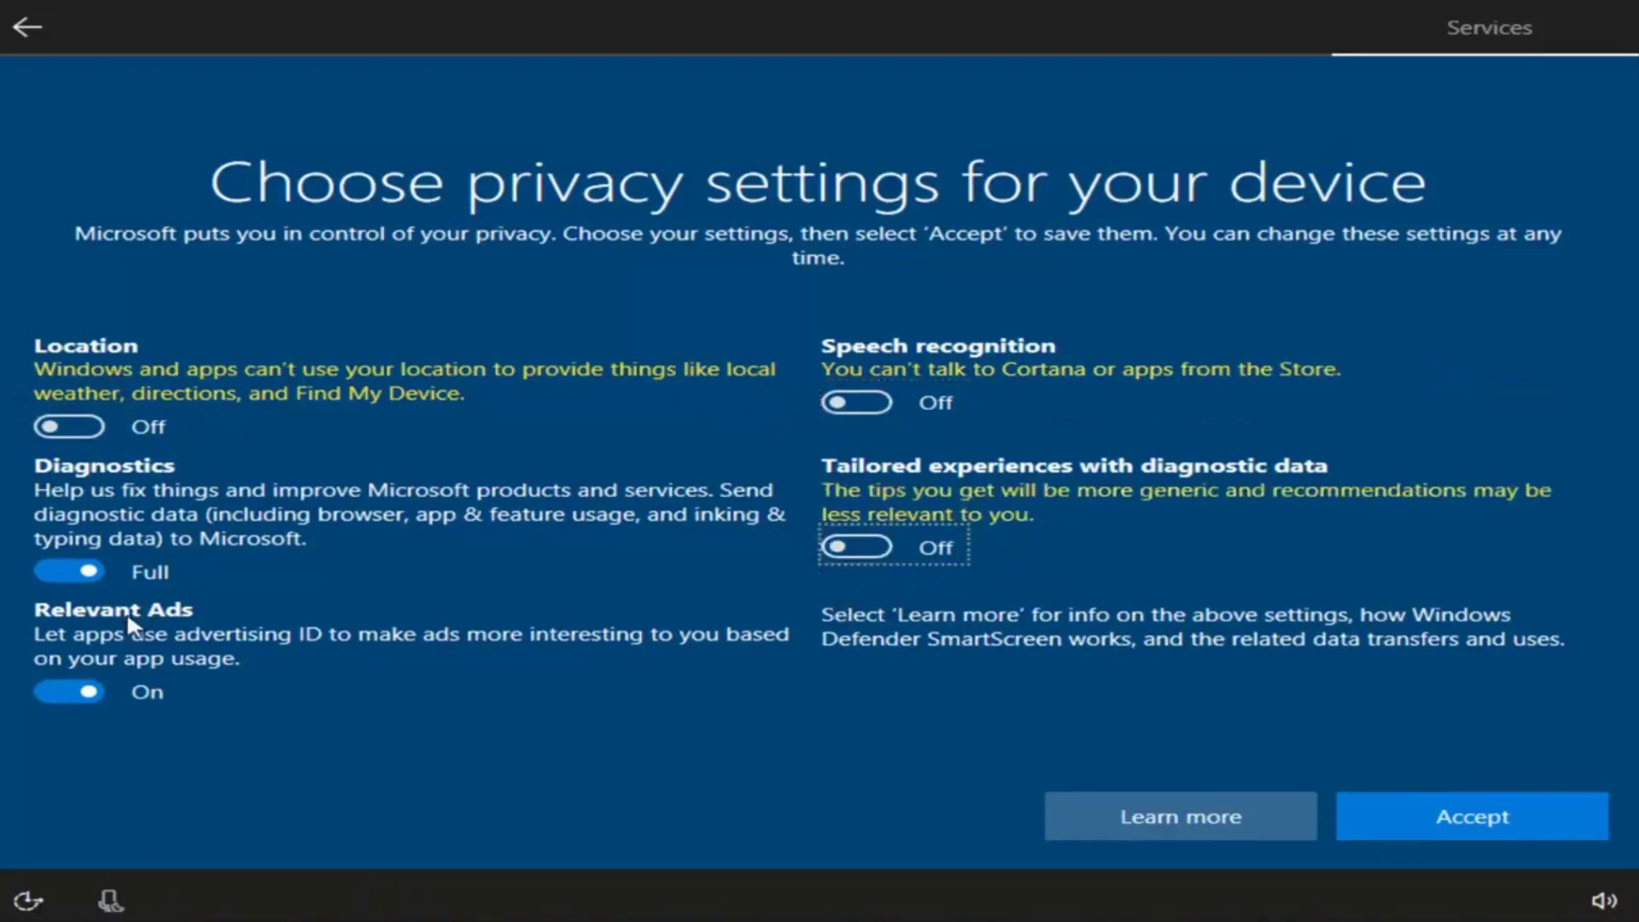
pyautogui.click(61, 687)
pyautogui.click(56, 565)
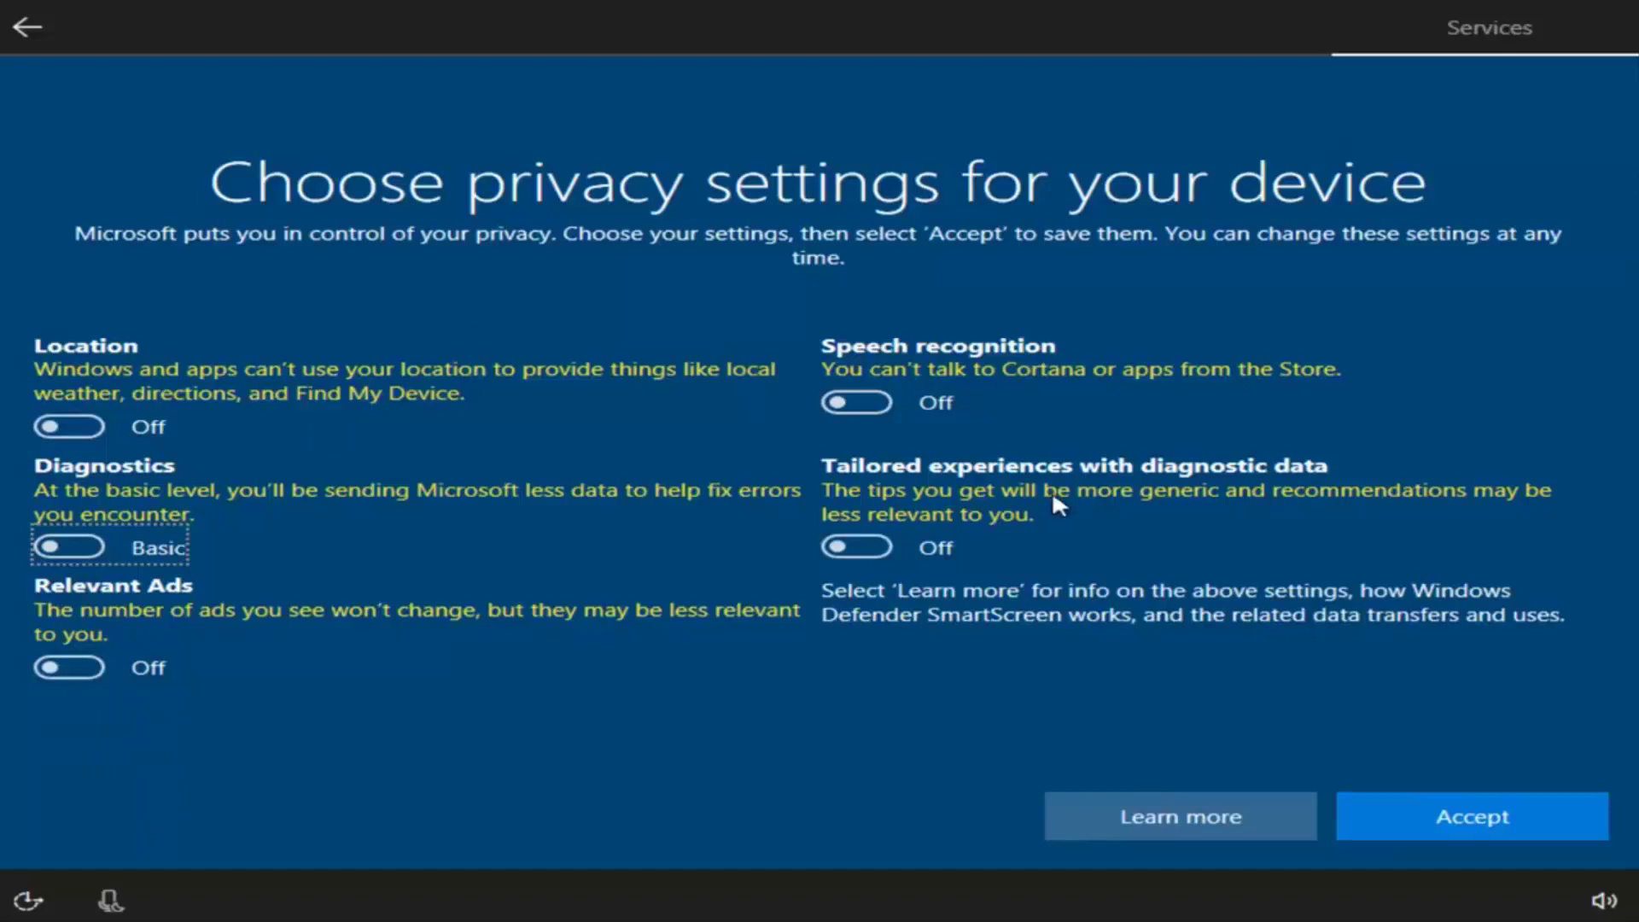
pyautogui.click(1391, 818)
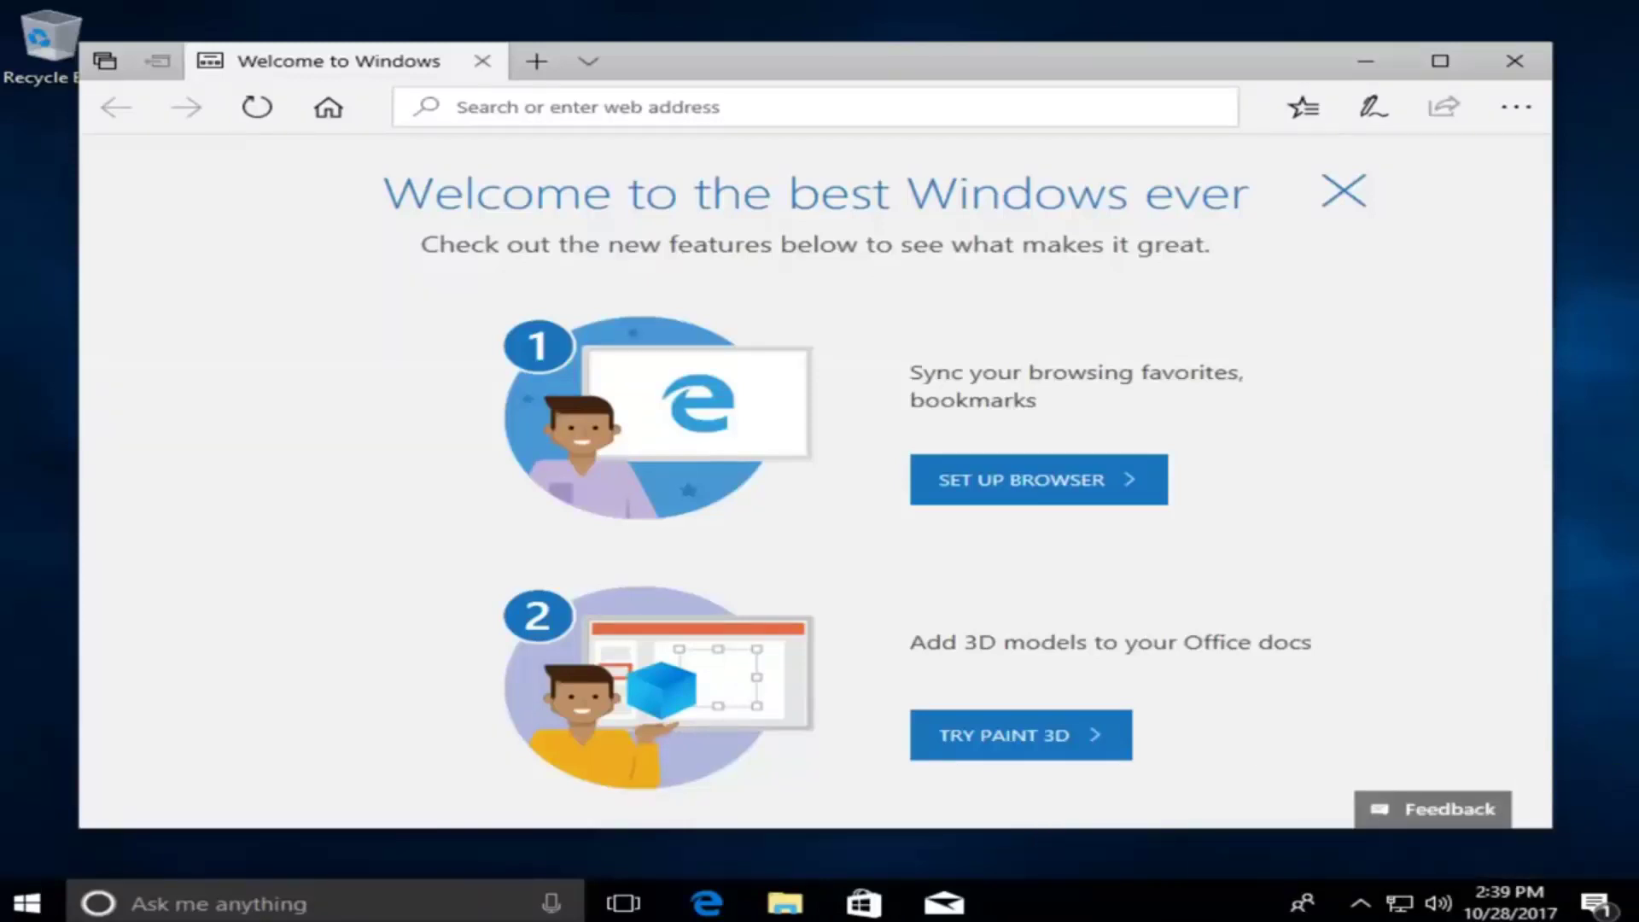
# Close the Edge Welcome to Windows window, then open and dismiss the Start menu
pyautogui.click(1099, 84)
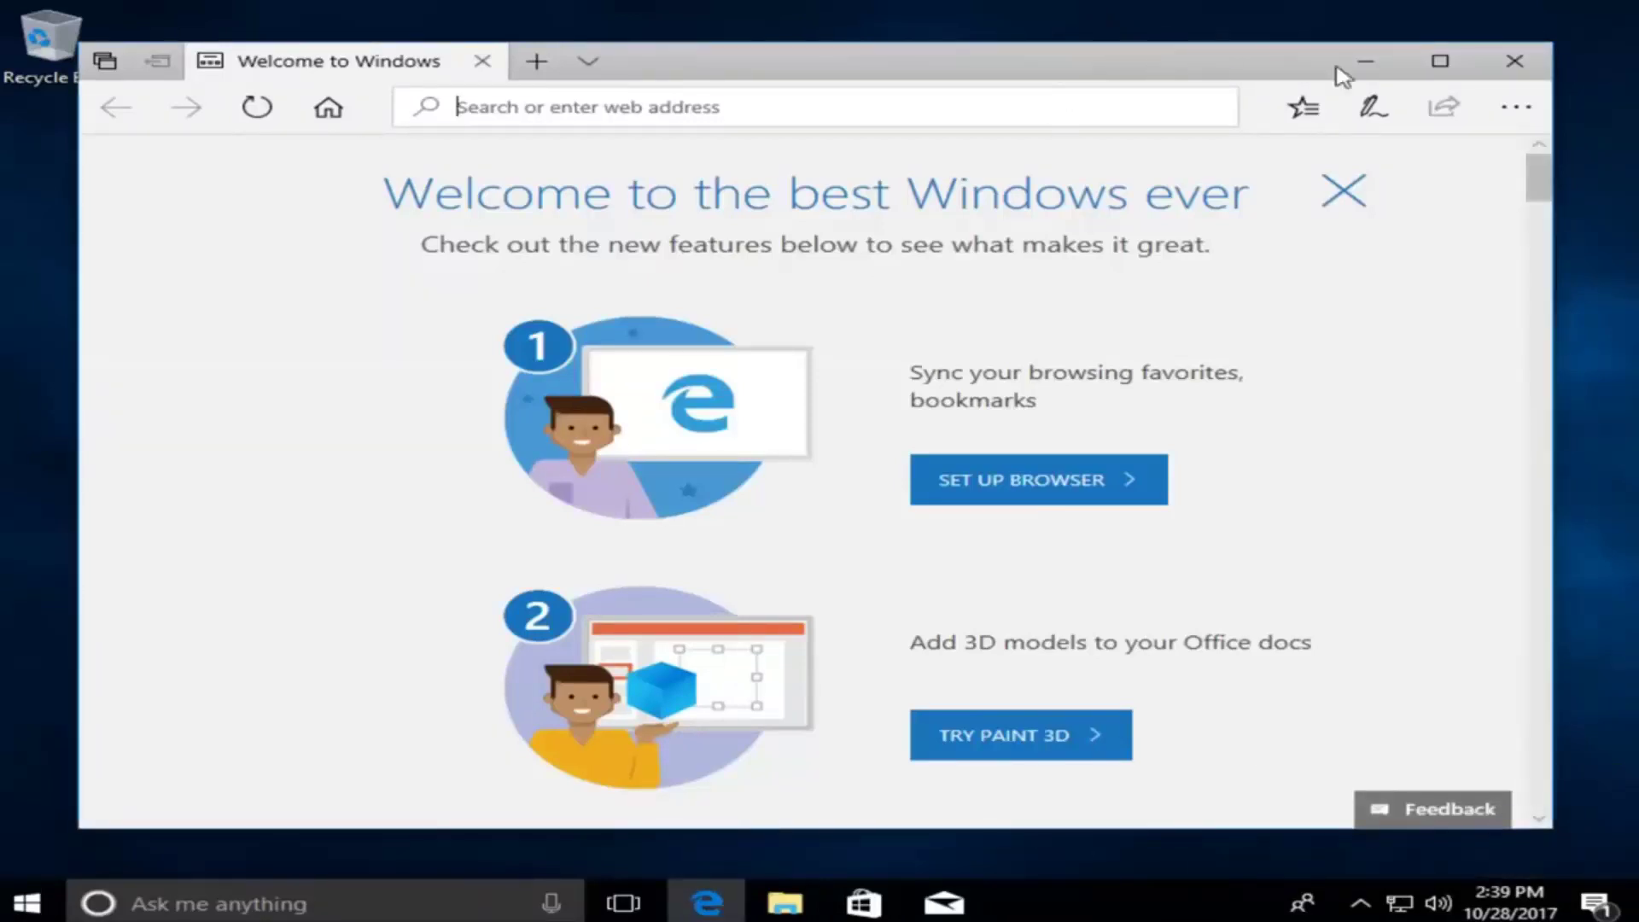
pyautogui.click(1486, 75)
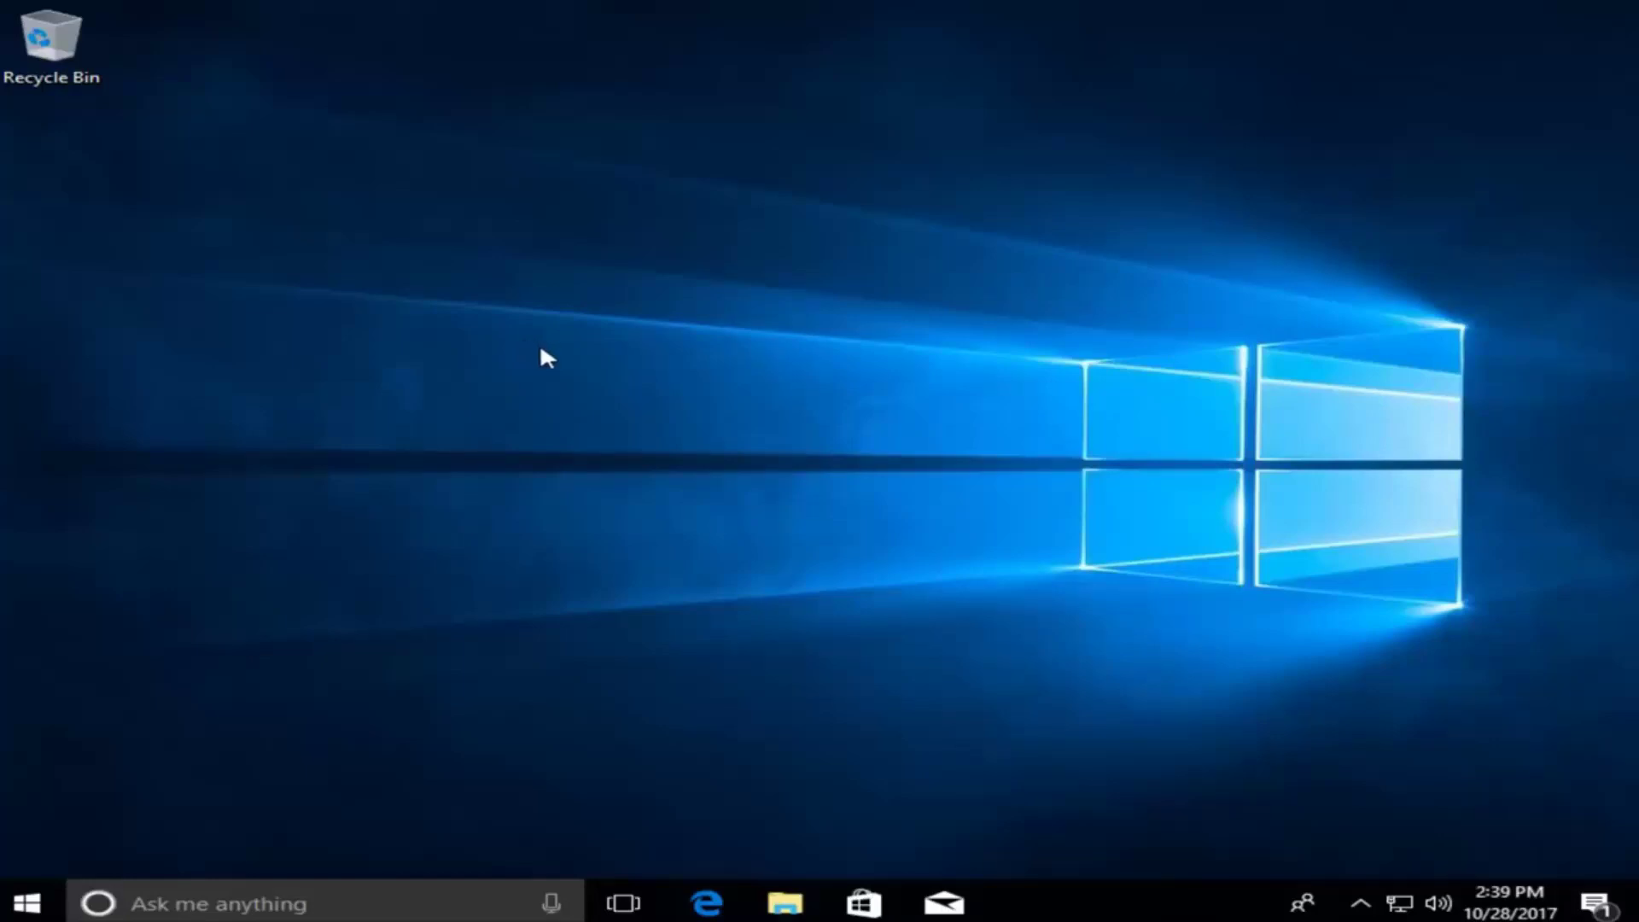
pyautogui.click(39, 903)
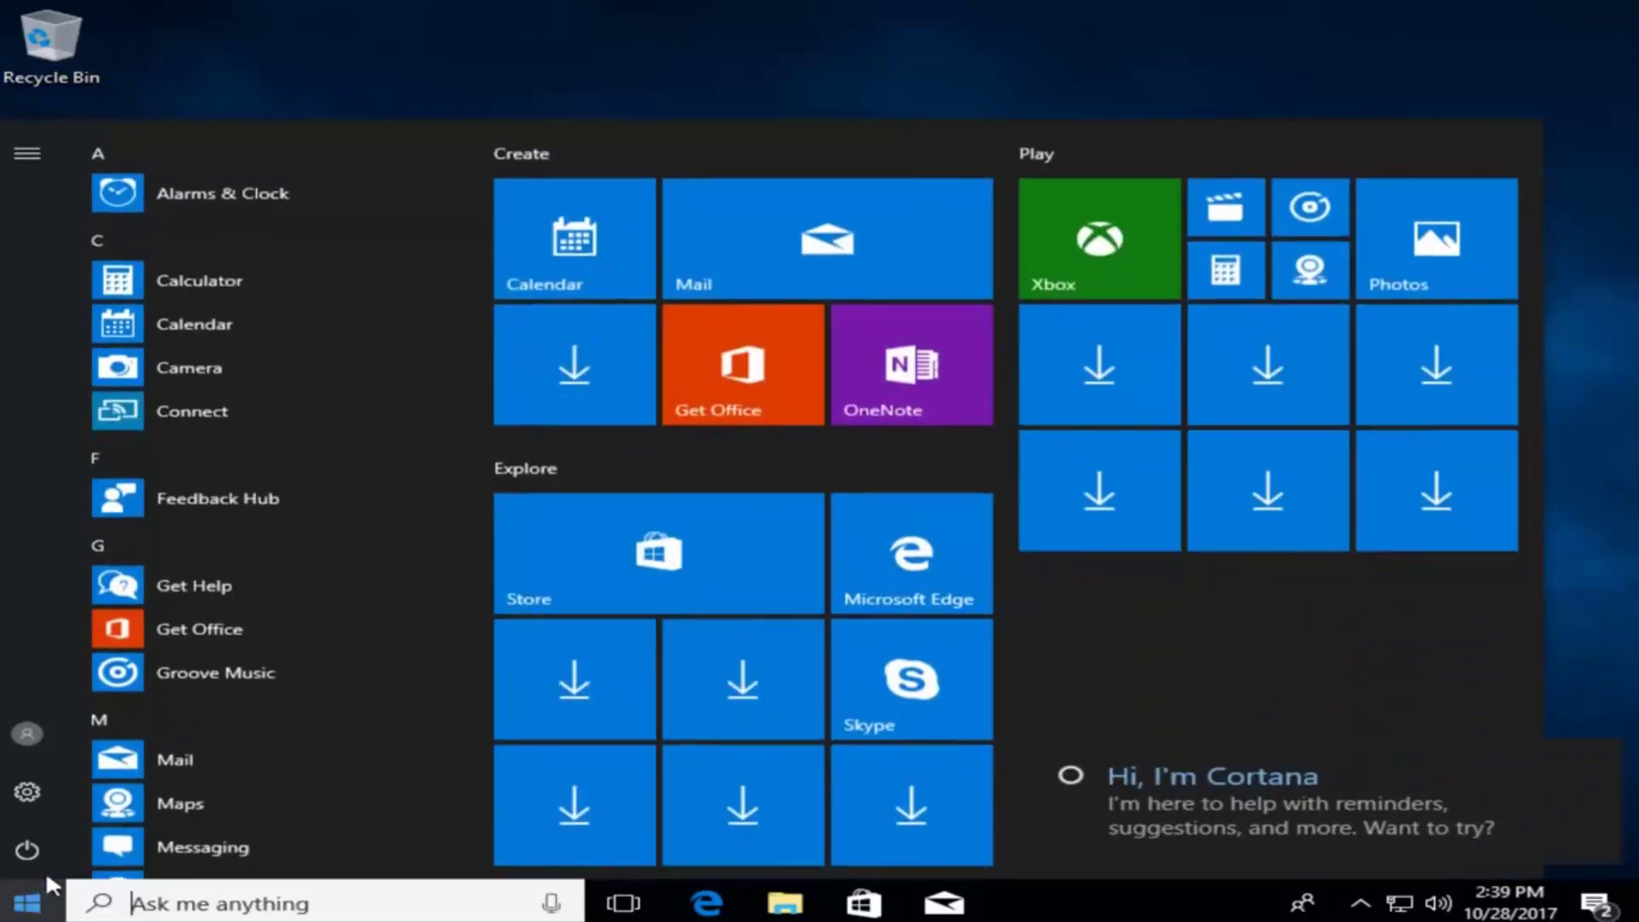
pyautogui.click(722, 52)
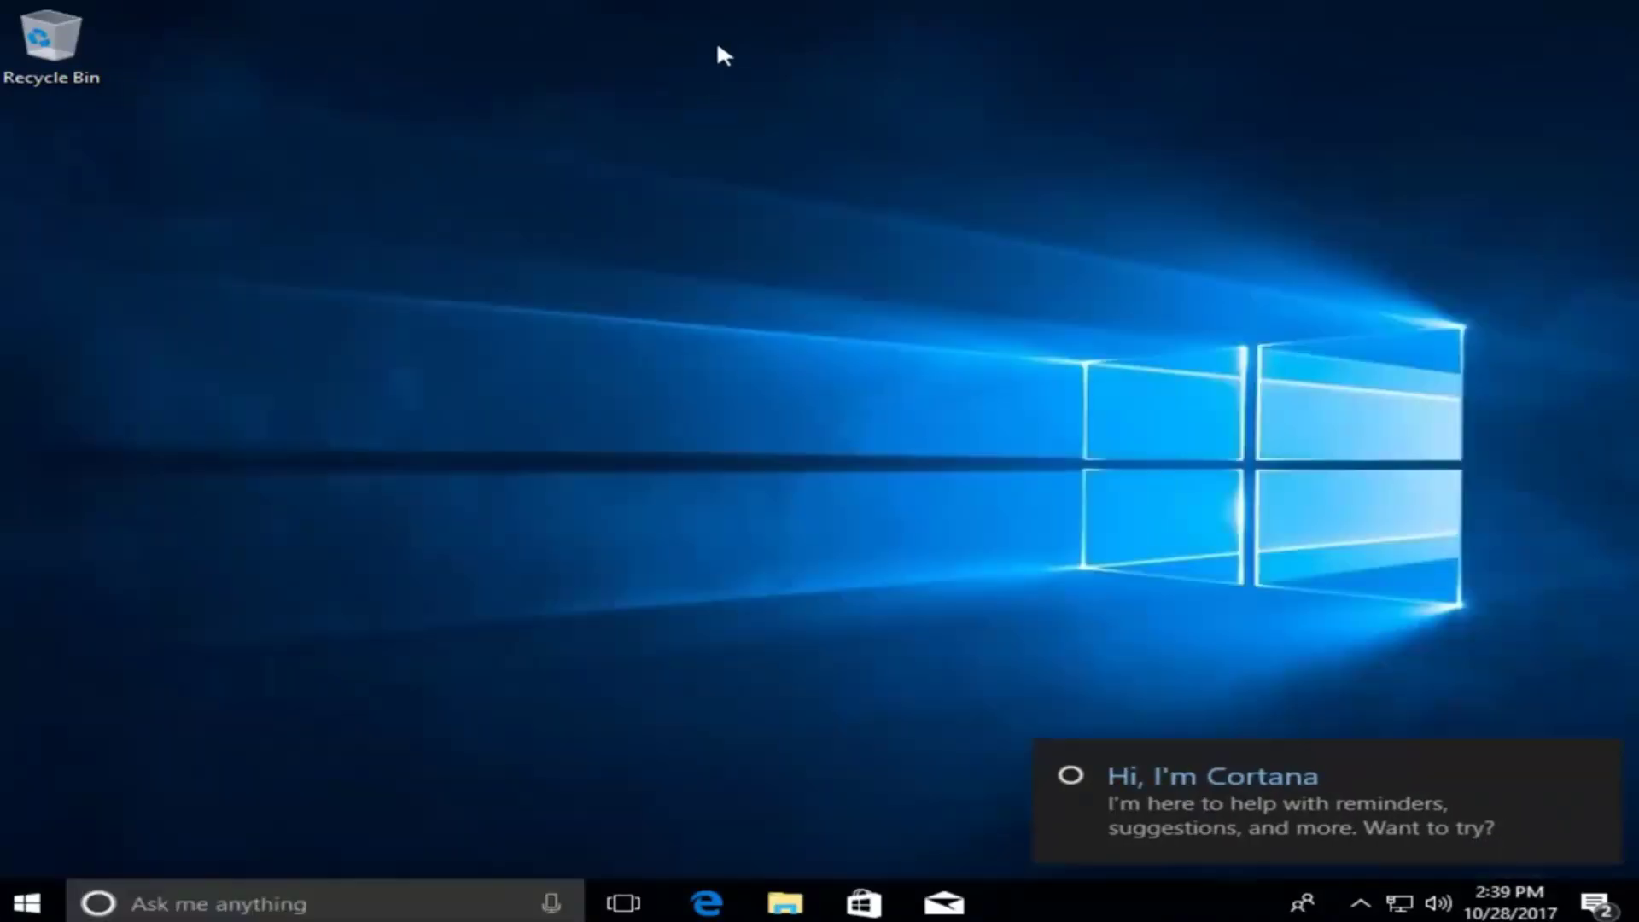